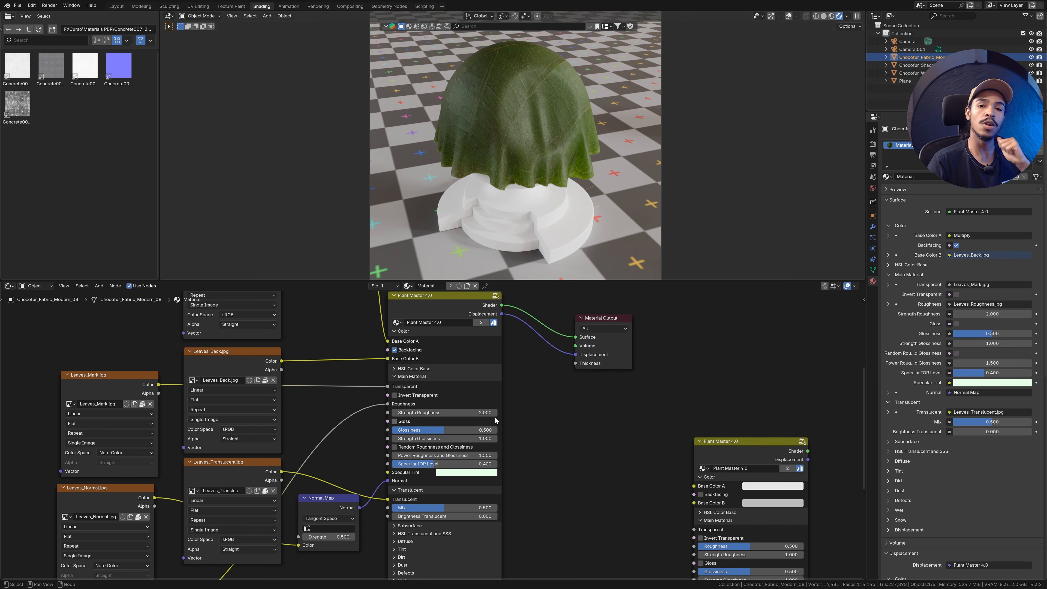
Step: Try other Specular Tint colours on the leaf material's Plant Master 4.0 node
scroll(444, 498, up, 4)
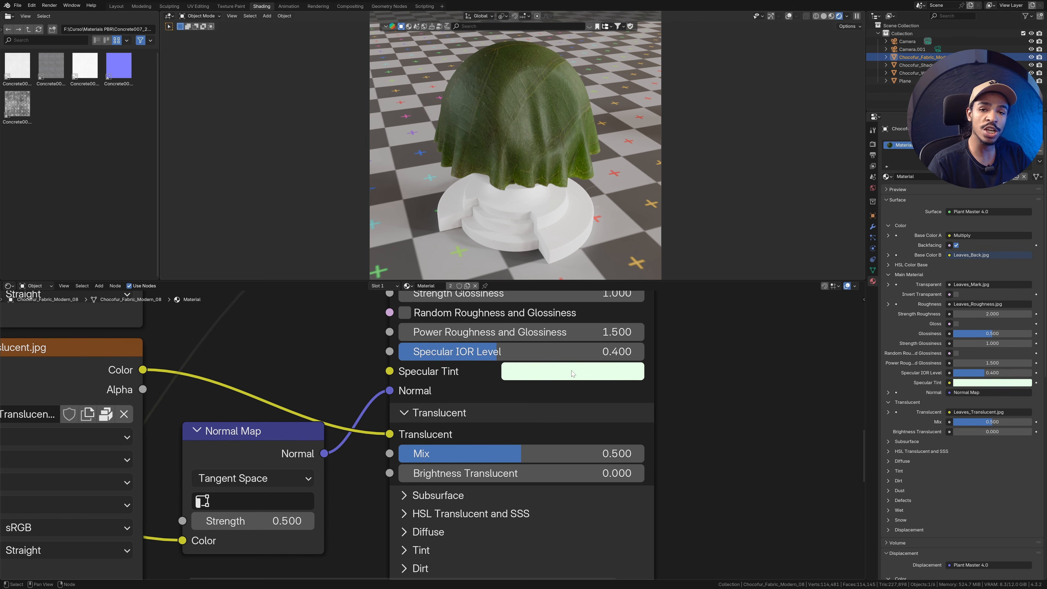
mouse_move(573, 373)
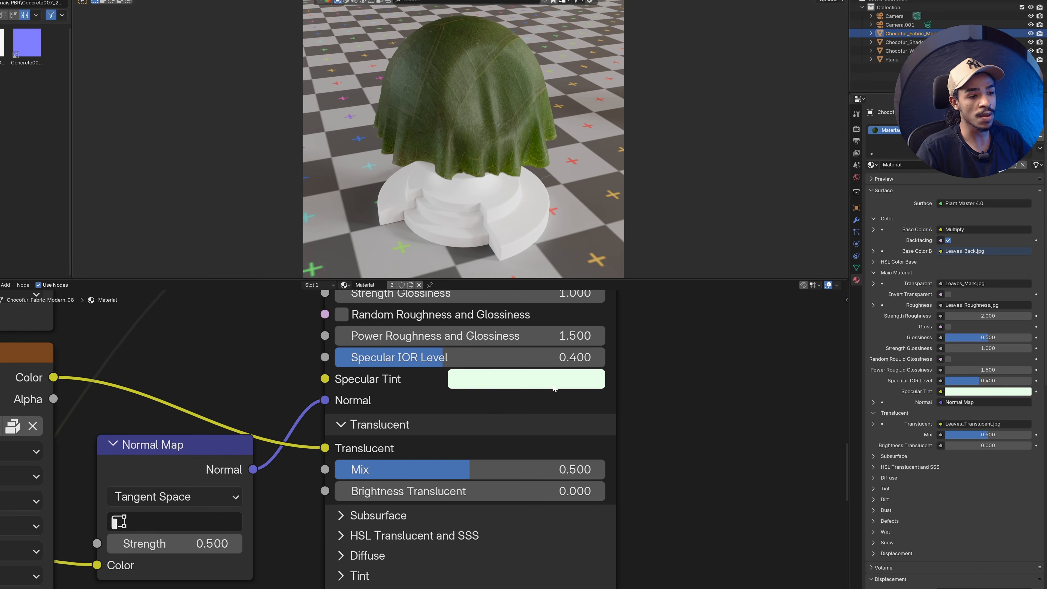
click(573, 370)
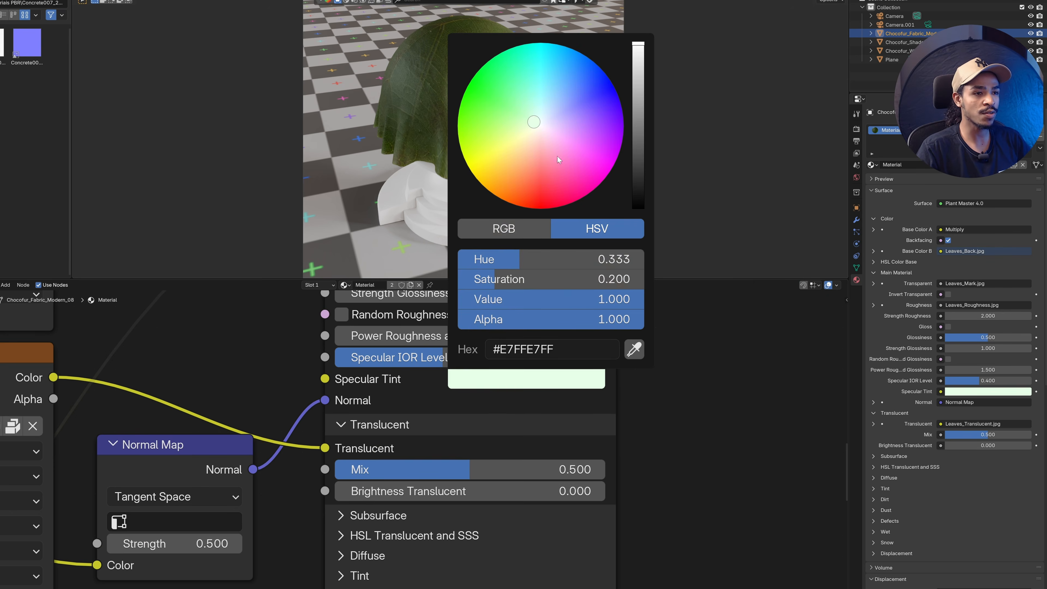
click(645, 96)
drag(607, 76, 472, 172)
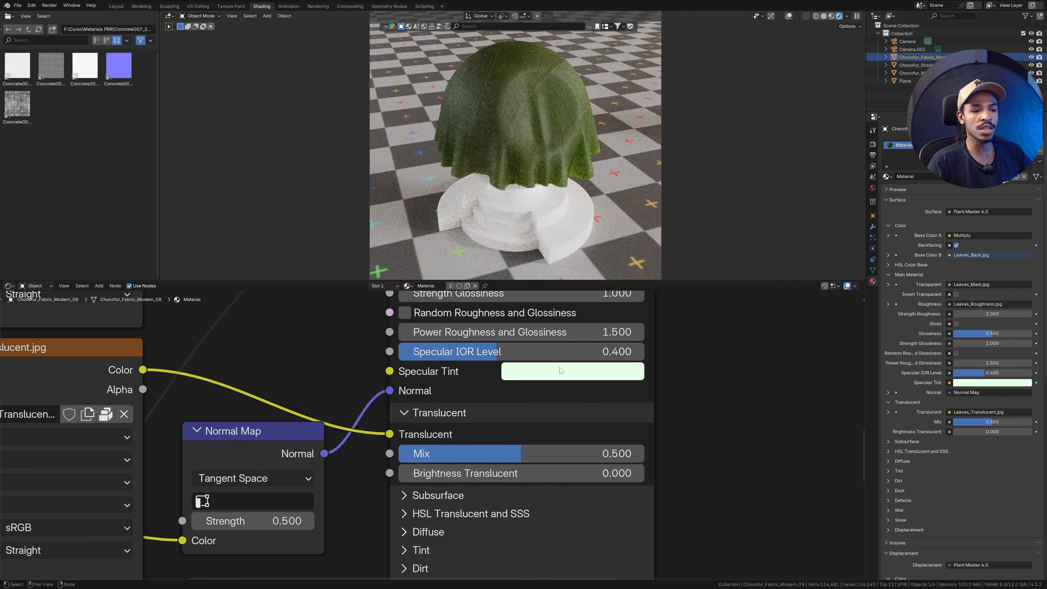
click(514, 378)
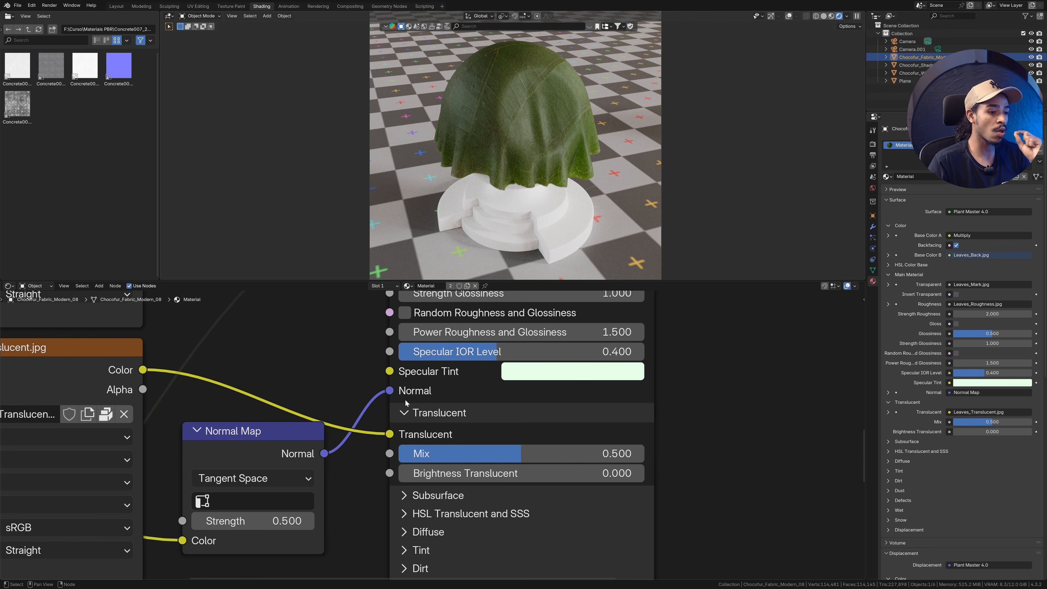
Step: Expand the leaf shader's Subsurface settings, enable Subsurface and set its Weight to 1.000
middle_drag(447, 473, 457, 424)
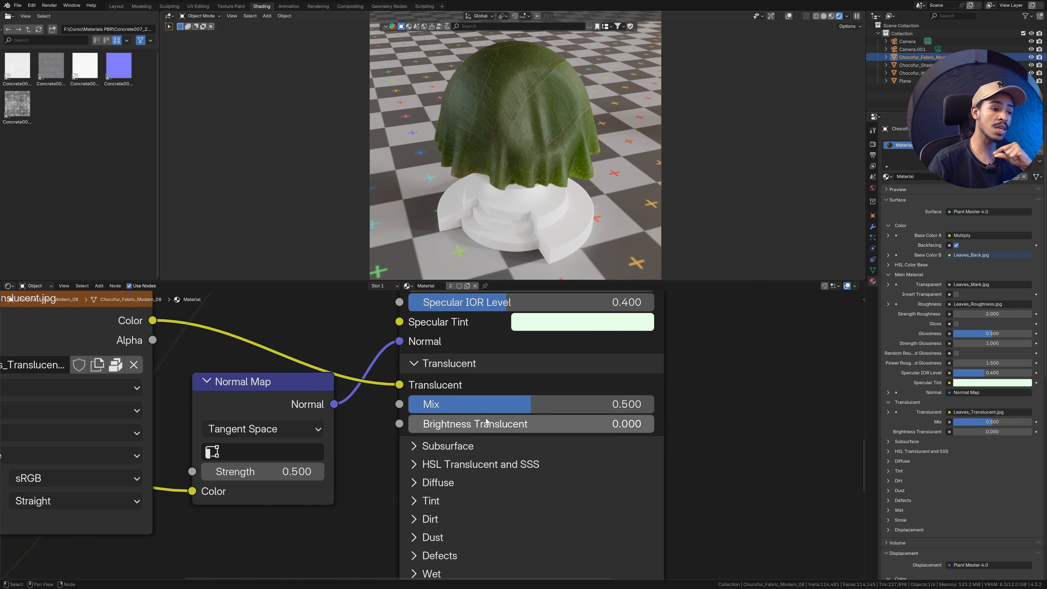
click(439, 449)
middle_drag(541, 496, 544, 438)
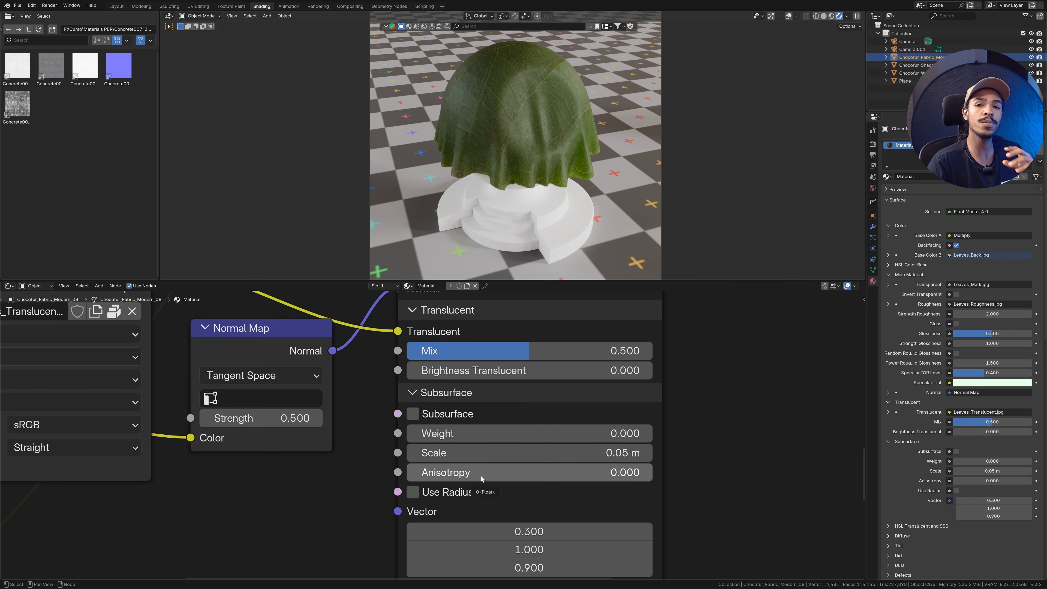
middle_drag(494, 476, 525, 509)
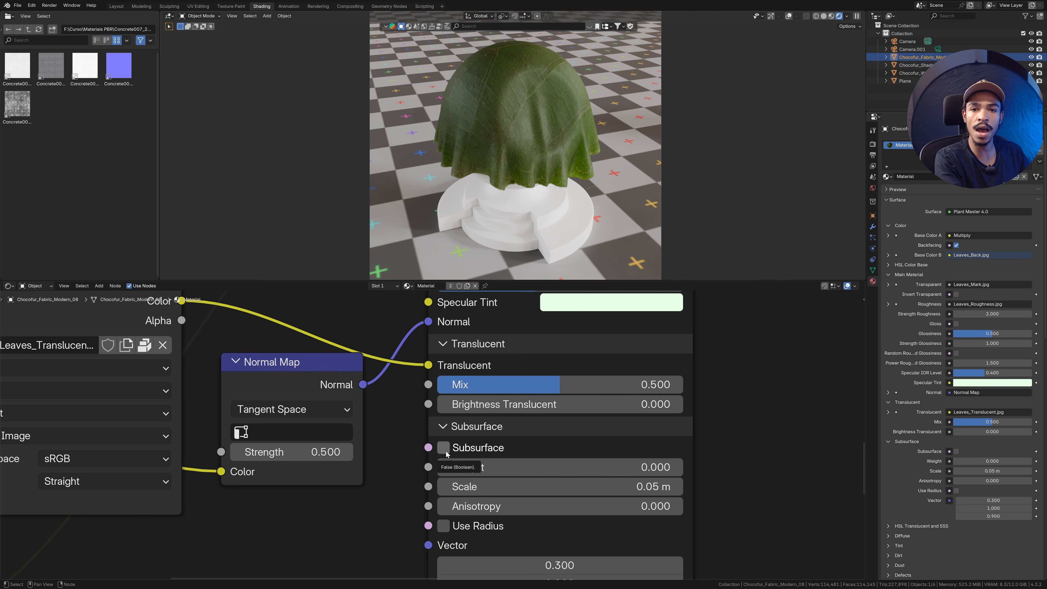
click(444, 447)
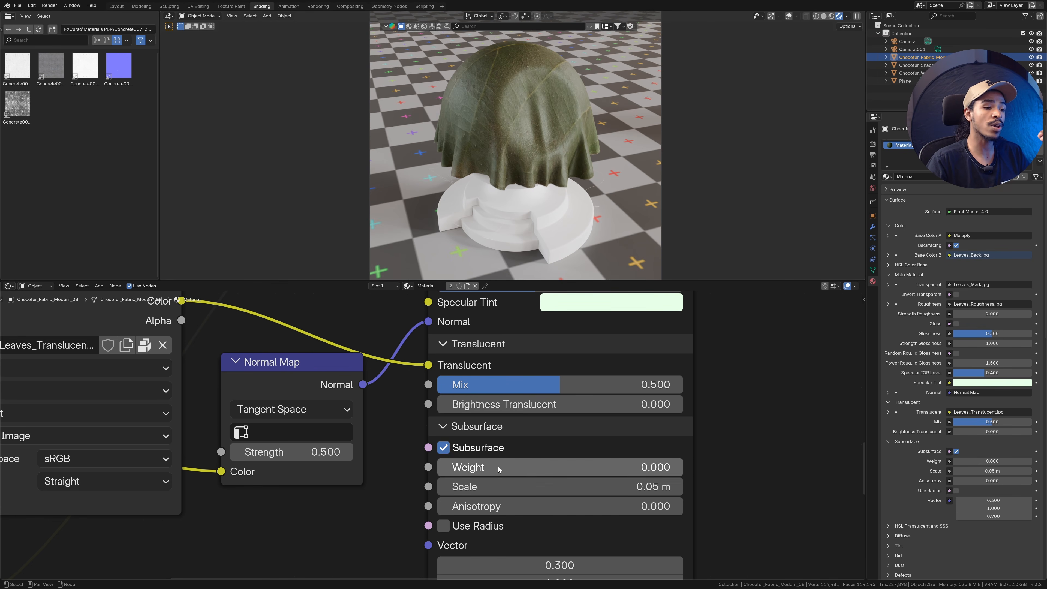
drag(493, 470, 682, 468)
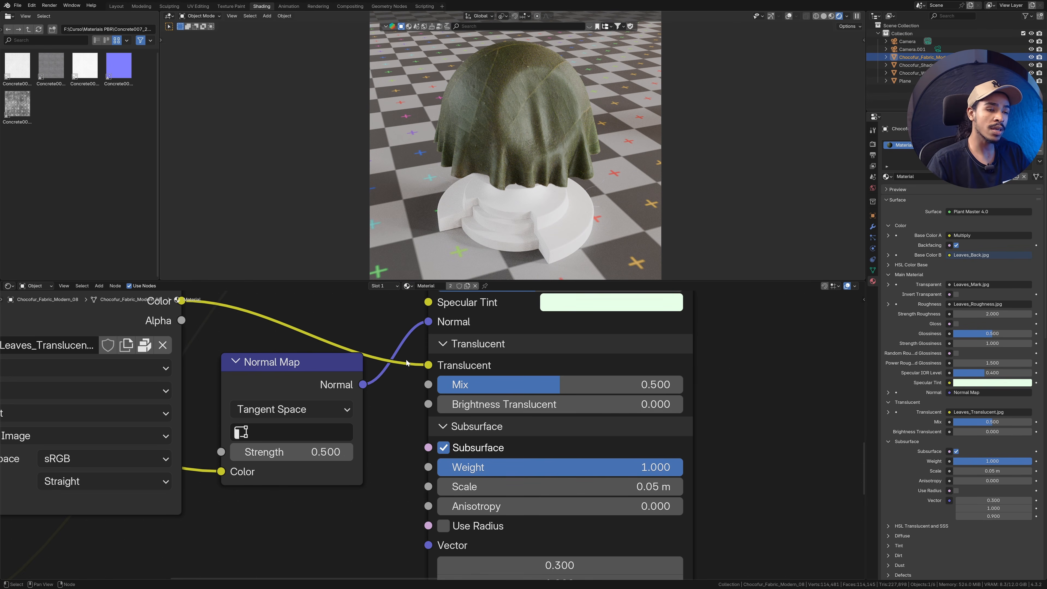
Step: Select the Leaves_Translucent.jpg texture node and enable Use Radius in the leaf shader's Subsurface settings
scroll(264, 365, down, 3)
middle_drag(256, 361, 365, 422)
mouse_move(257, 370)
mouse_down()
mouse_move(260, 395)
mouse_move(246, 377)
mouse_up()
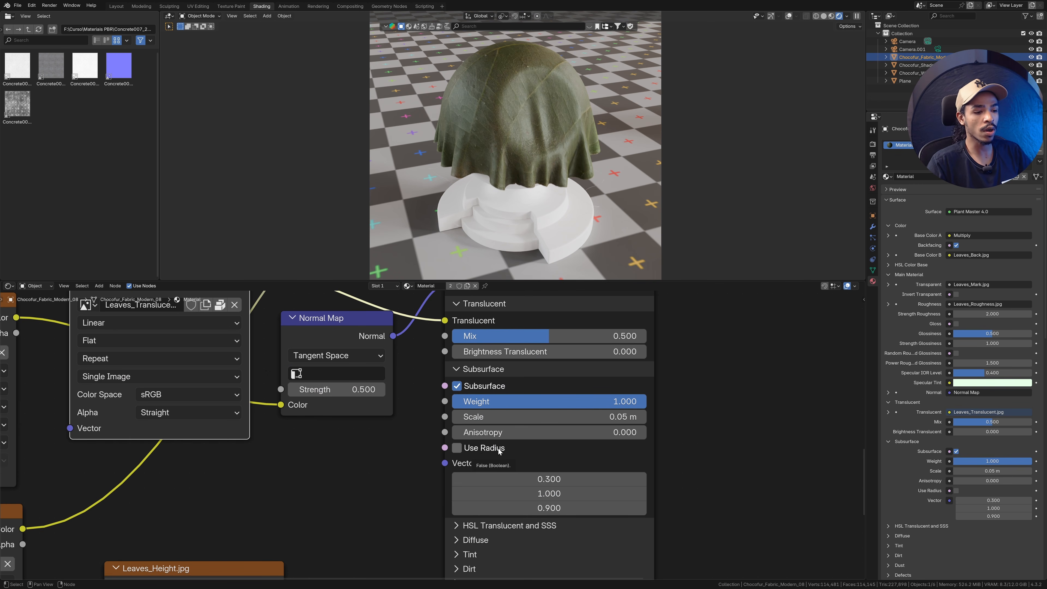
click(456, 448)
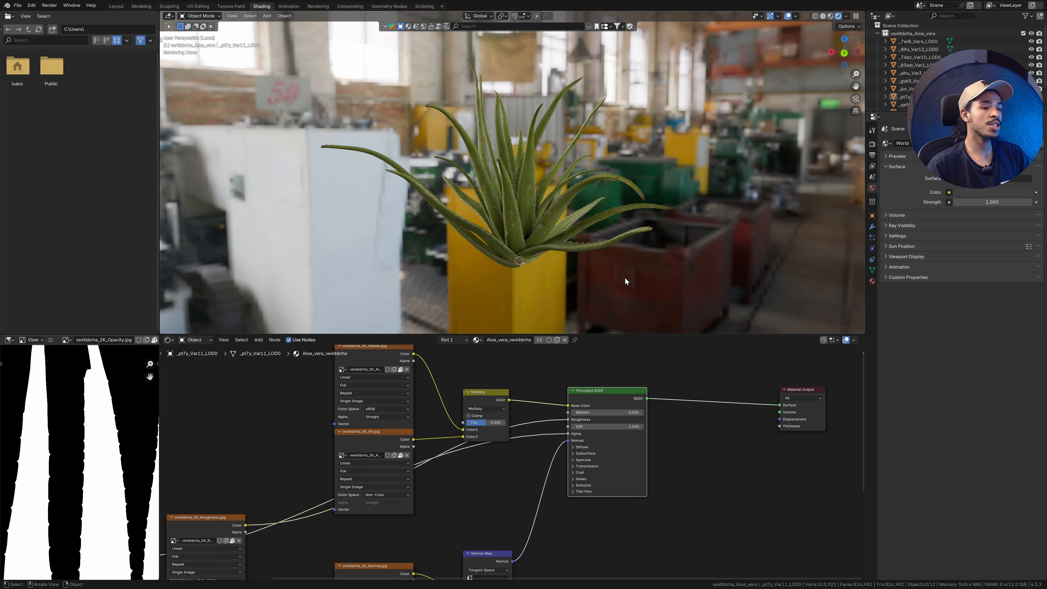
Step: Examine the aloe vera's texture nodes and how they connect to the Plant Master 4.0 inputs
middle_drag(624, 272, 614, 189)
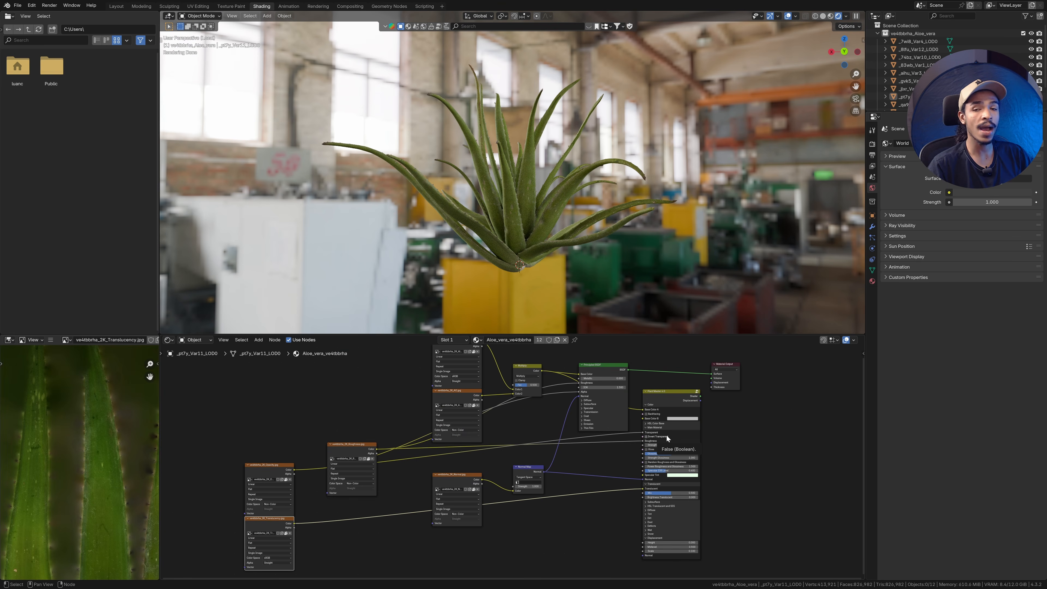
middle_drag(579, 418, 527, 478)
scroll(527, 479, up, 4)
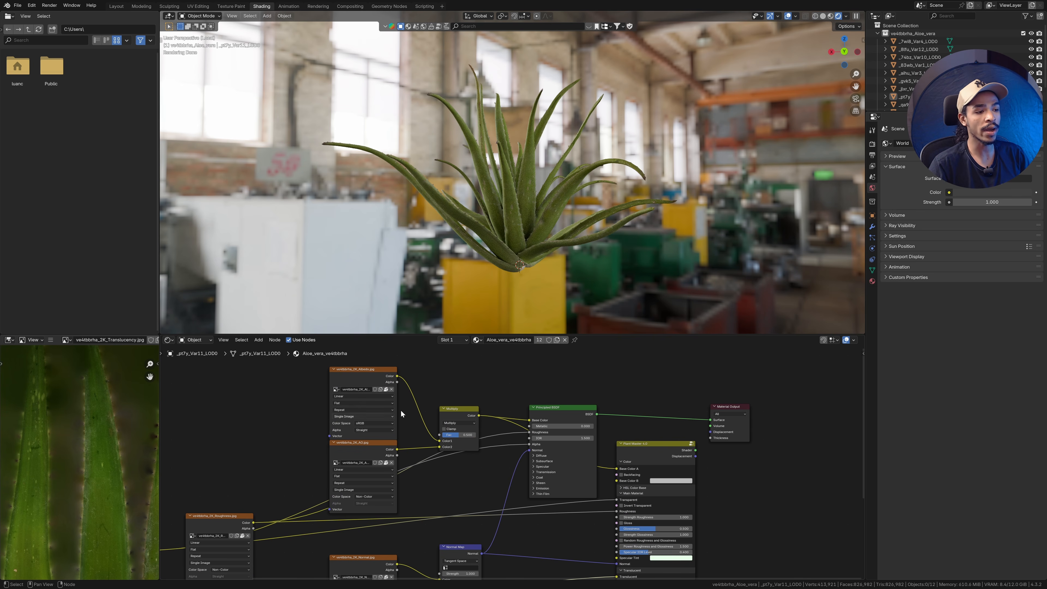
middle_drag(373, 461, 415, 398)
middle_drag(415, 519, 534, 445)
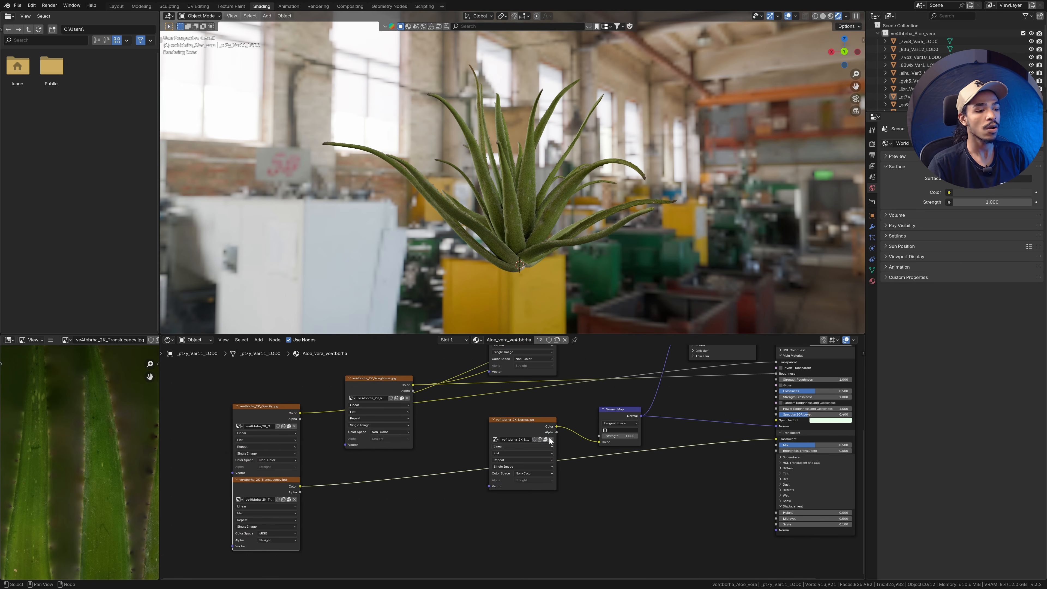
middle_drag(740, 425, 675, 458)
middle_drag(333, 483, 385, 477)
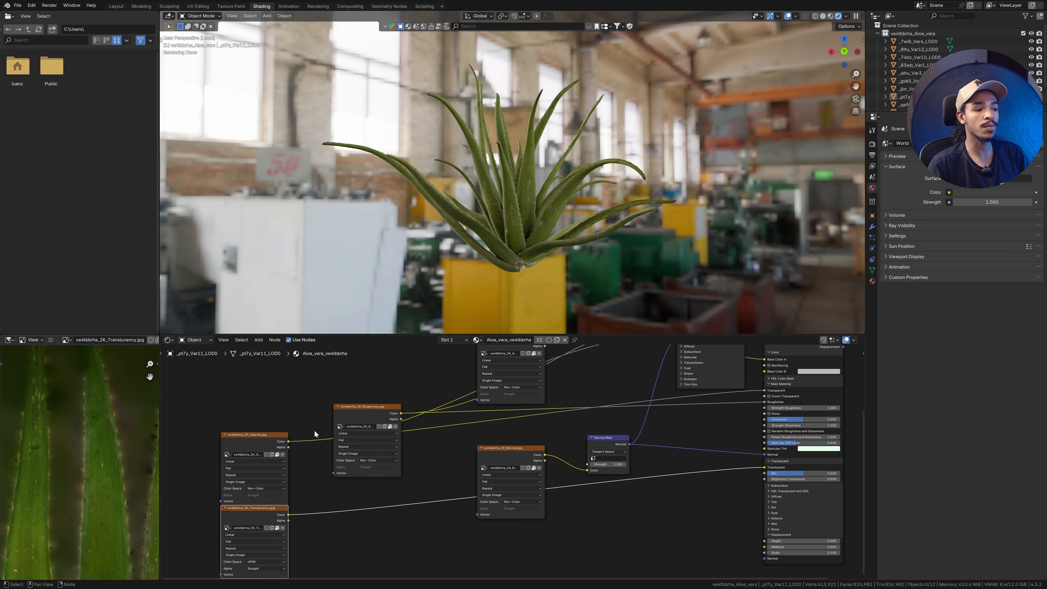
middle_drag(270, 444, 279, 446)
middle_drag(699, 395, 534, 459)
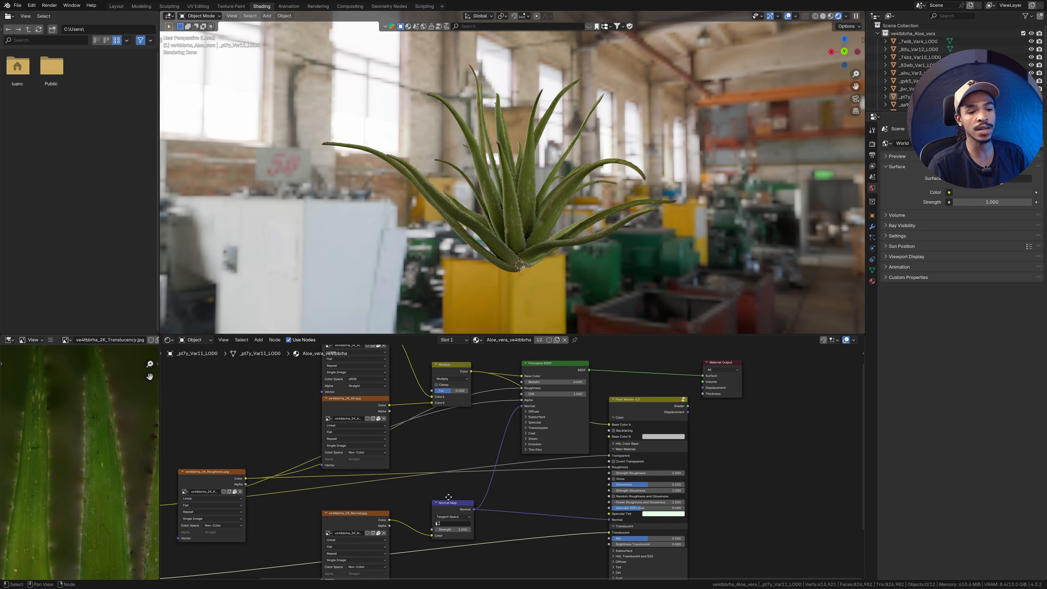
scroll(534, 459, up, 5)
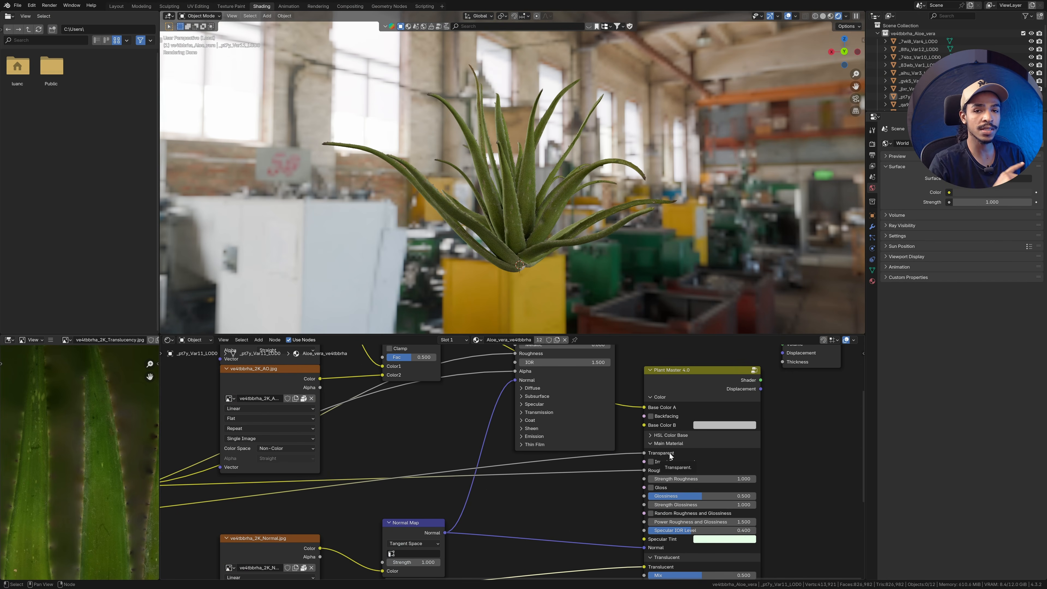
scroll(764, 464, down, 3)
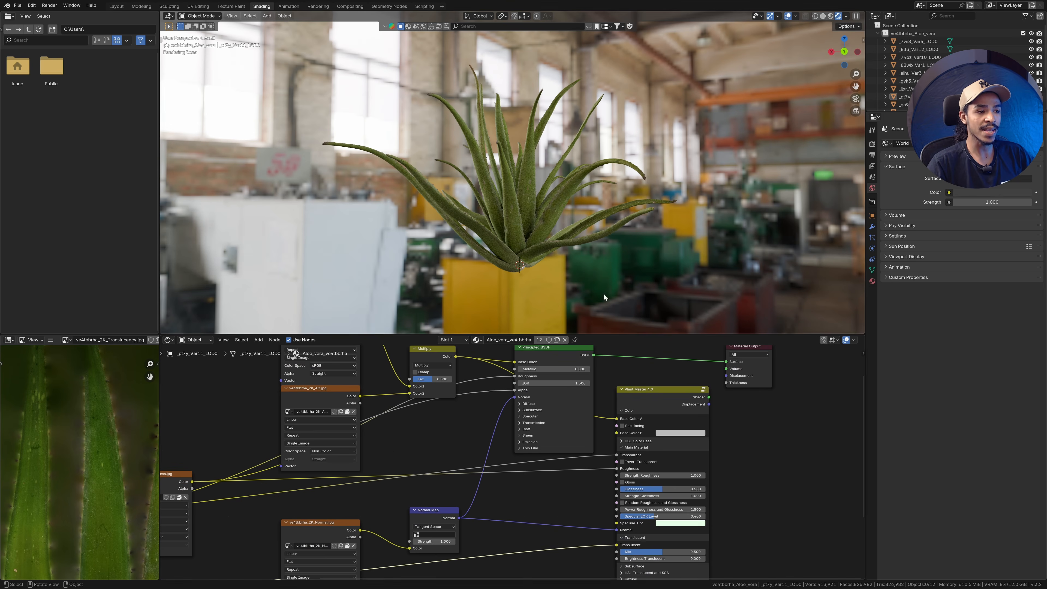
Step: Connect the Plant Master 4.0 Shader output to the Surface input of the aloe vera's Material Output
middle_drag(751, 401, 658, 449)
scroll(657, 450, up, 4)
drag(655, 440, 679, 391)
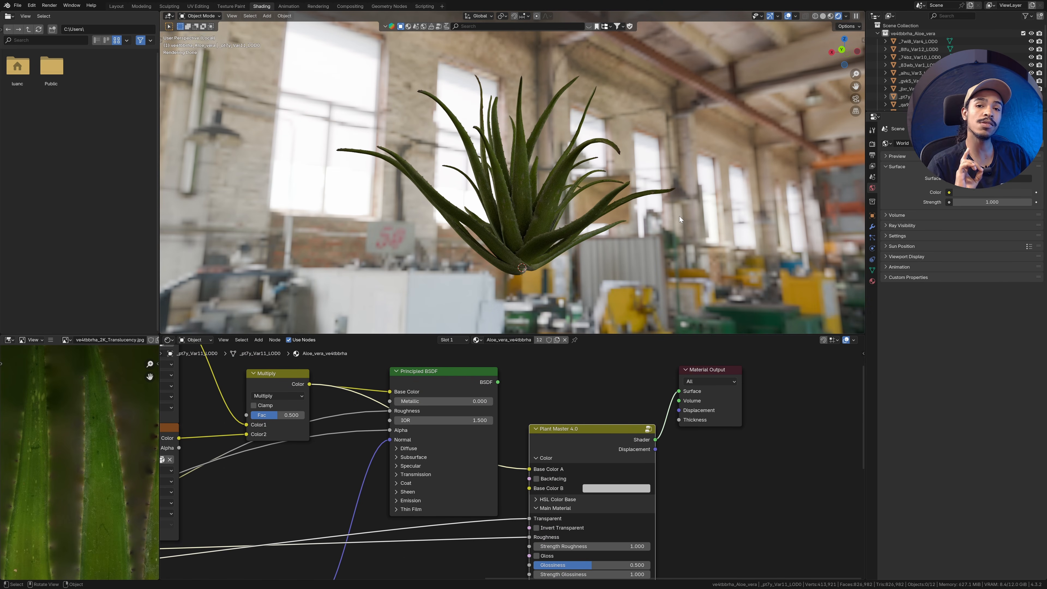
Step: Expand the aloe shader's Subsurface settings and enable Subsurface, toggling it to compare the plant with and without it
scroll(589, 449, down, 4)
middle_drag(570, 576, 562, 487)
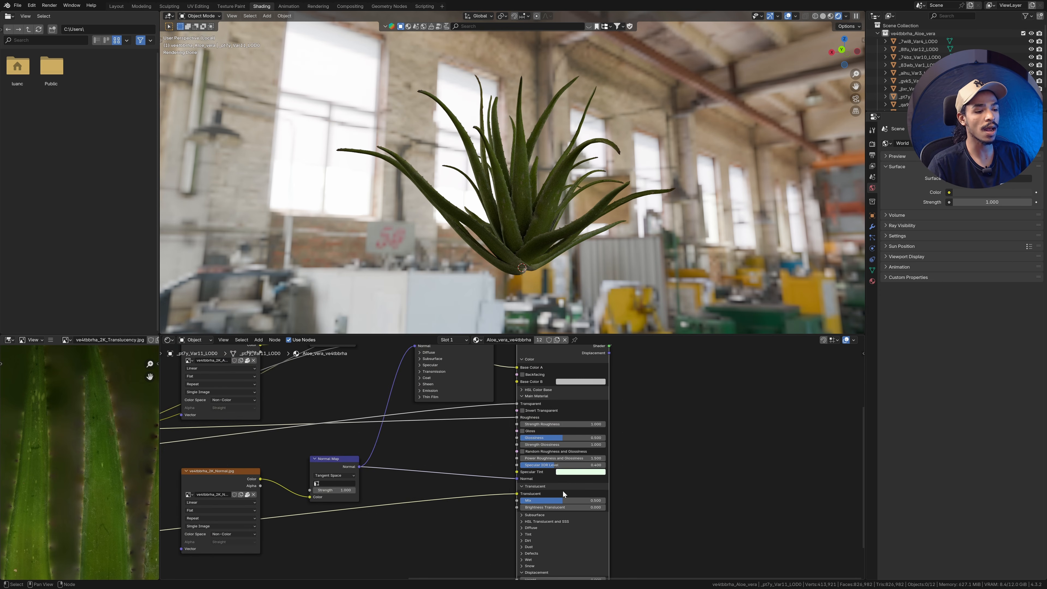
scroll(561, 502, up, 6)
click(549, 546)
middle_drag(549, 546, 540, 445)
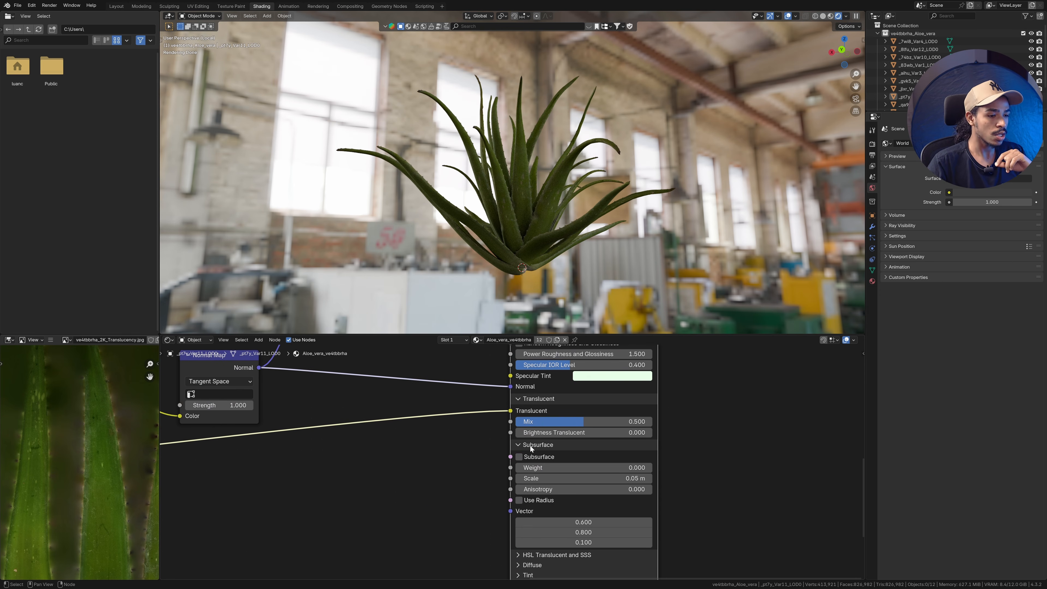
click(518, 459)
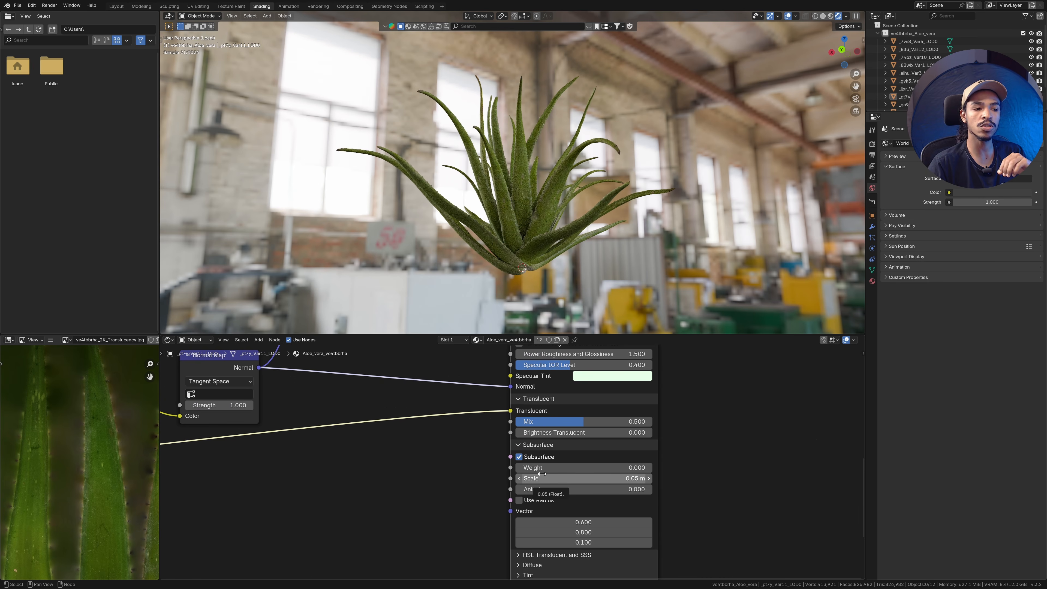
double_click(518, 458)
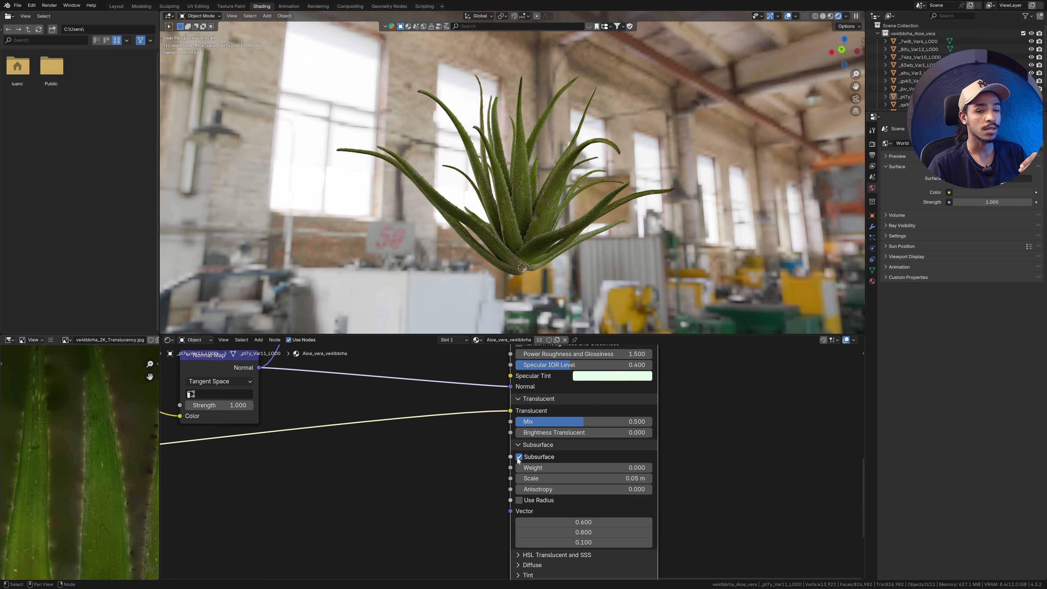
click(518, 458)
click(517, 458)
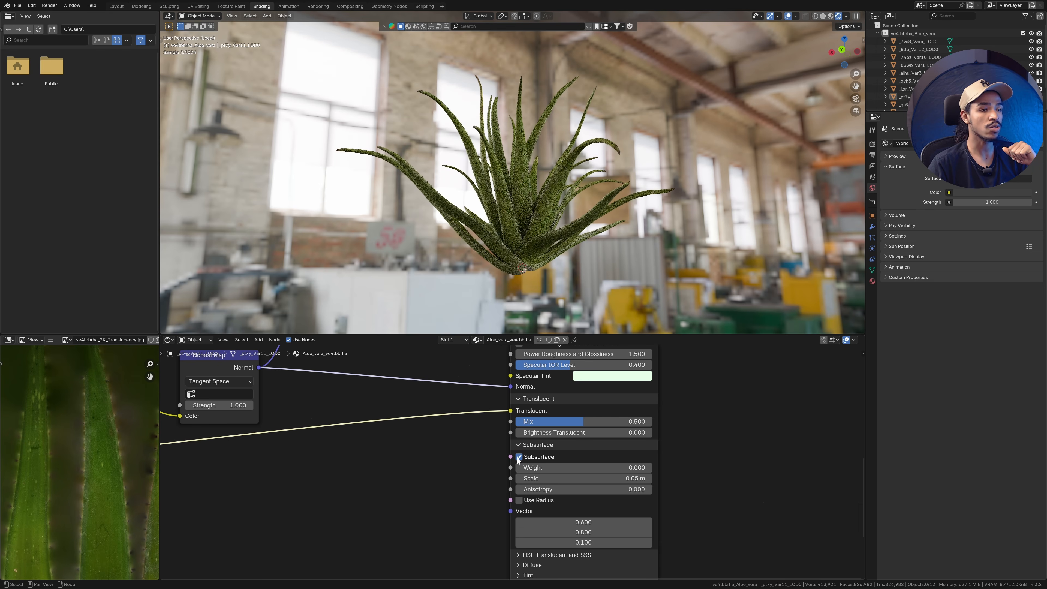
Step: Set the aloe's subsurface Weight to 1.000 and its Scale to 0.1 m
drag(567, 468, 700, 478)
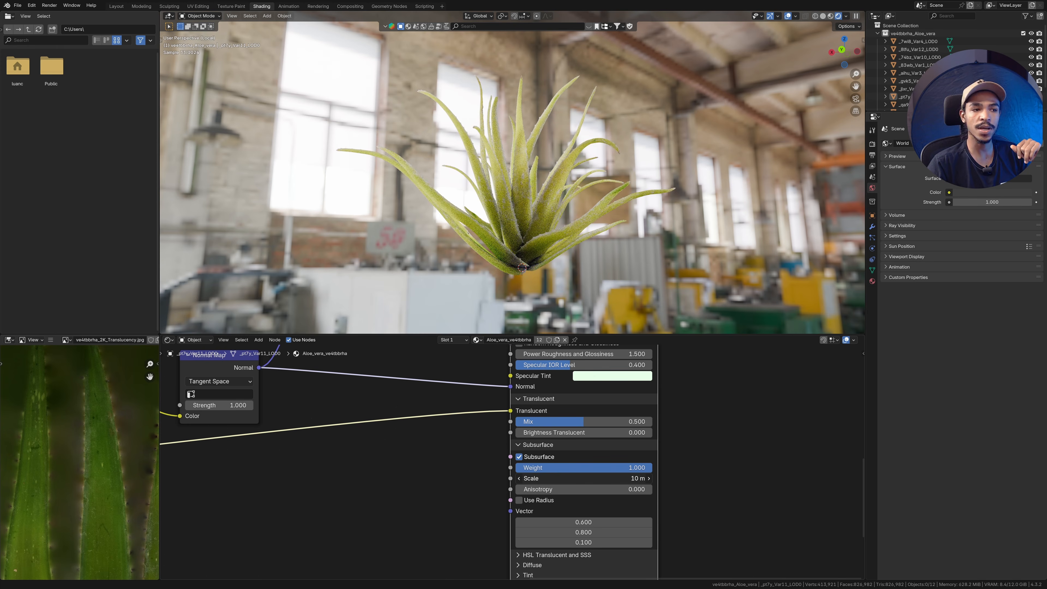
right_click(558, 478)
click(558, 479)
drag(532, 478, 515, 491)
text(1)
key(Return)
Step: Try the Use Radius option on the aloe's subsurface, compare it with the translucency texture, and turn it off again
middle_drag(562, 517, 544, 486)
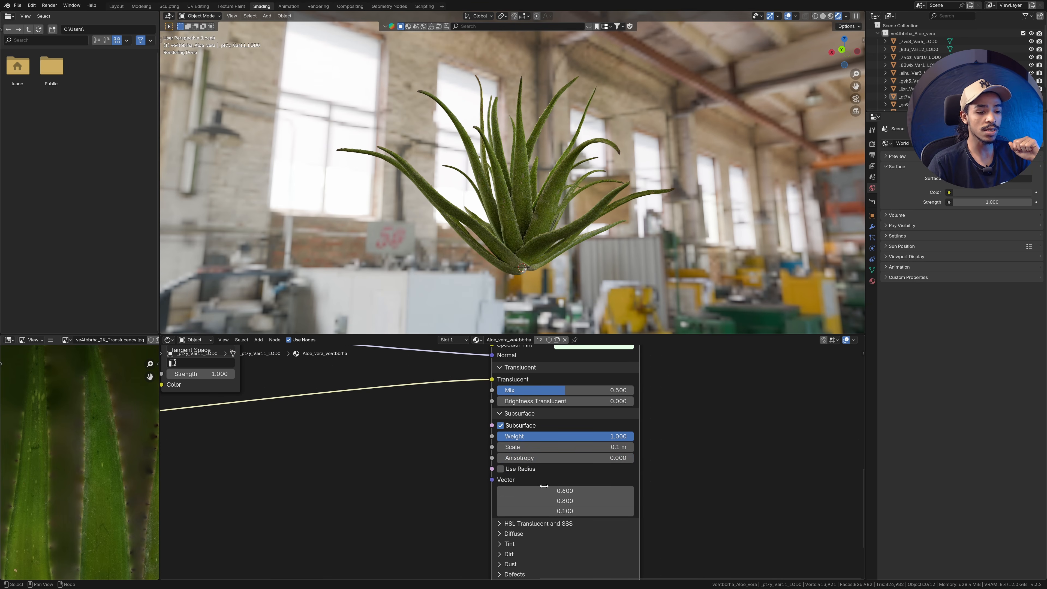
click(501, 468)
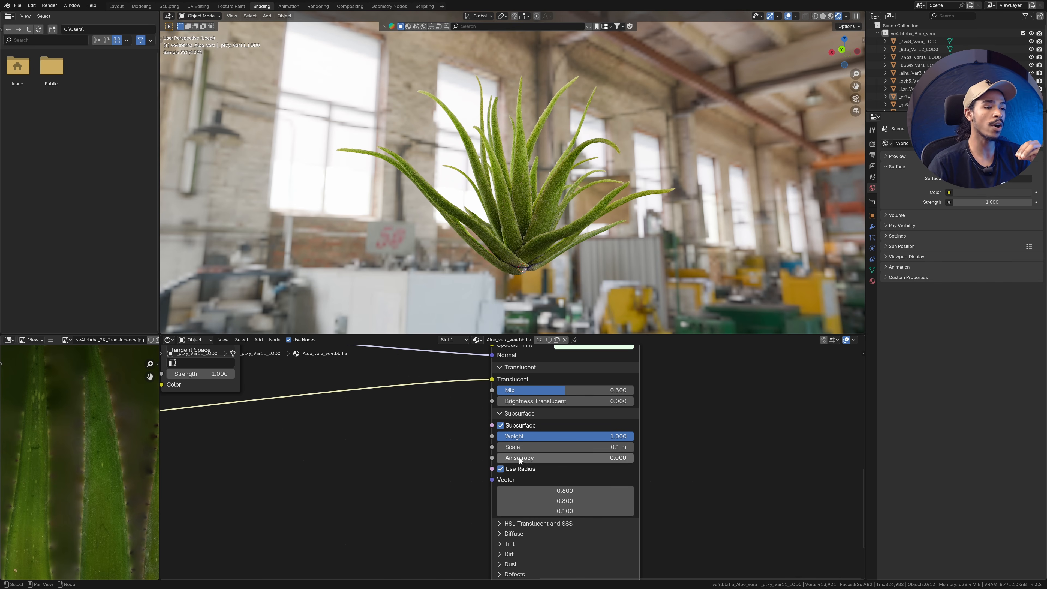
scroll(519, 457, down, 5)
scroll(199, 446, down, 1)
scroll(95, 475, down, 6)
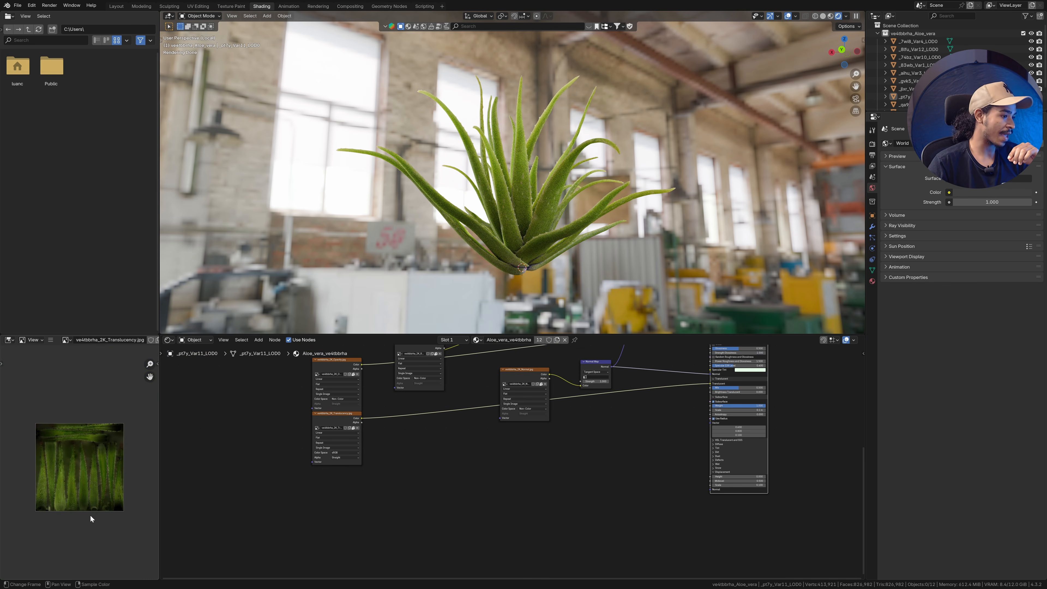
middle_drag(708, 413, 515, 463)
scroll(515, 463, up, 8)
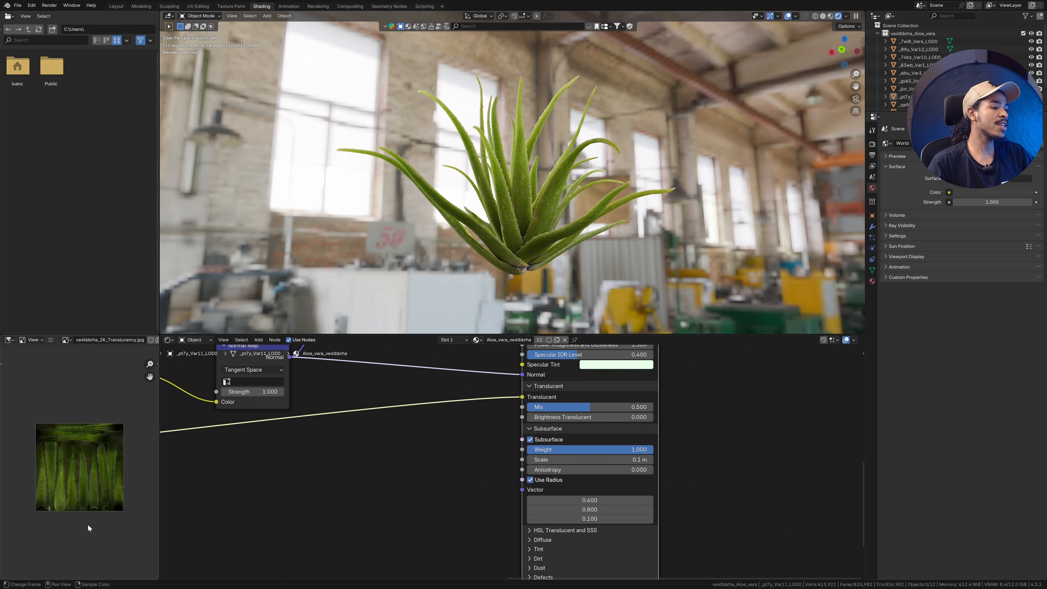
click(531, 480)
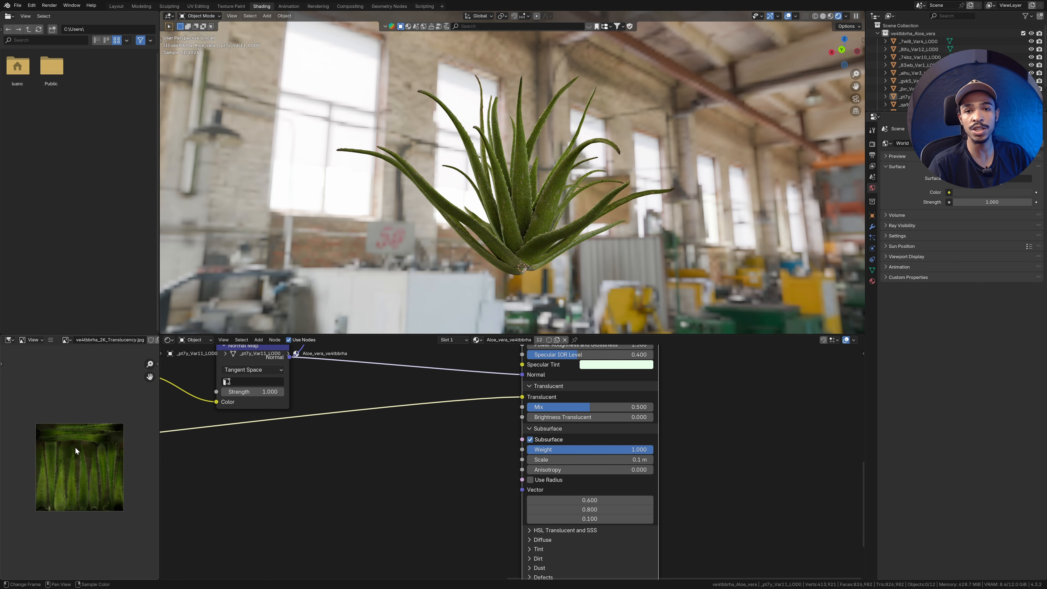
Step: Inspect the aloe vera's rendered leaves from another angle and up close, along with its shader nodes
mouse_move(557, 212)
middle_down()
mouse_move(597, 199)
mouse_move(568, 206)
middle_up()
scroll(569, 206, down, 1)
scroll(602, 490, down, 12)
middle_drag(538, 388, 532, 530)
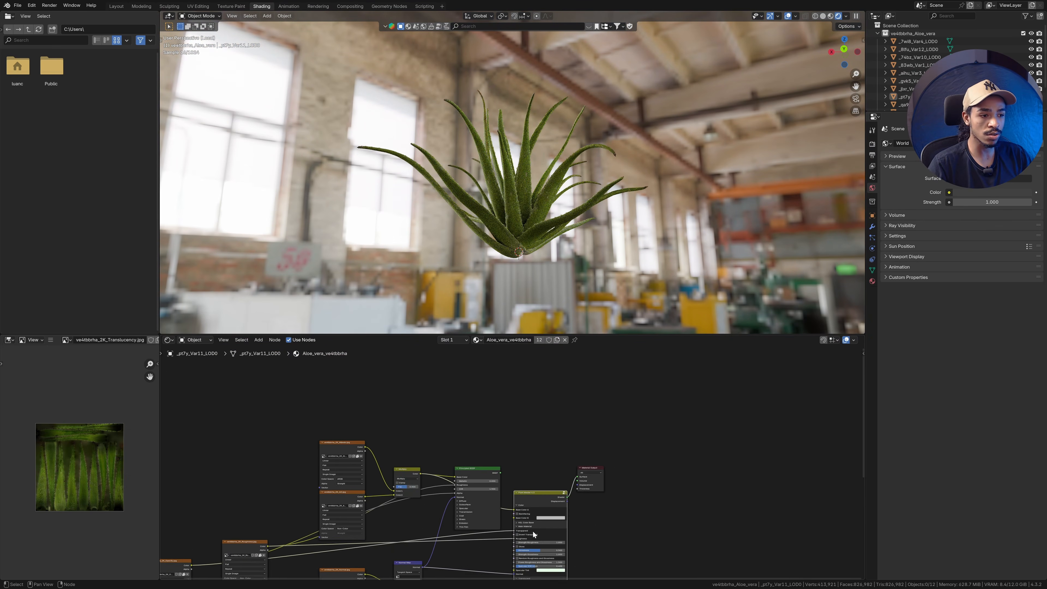
scroll(533, 500, up, 8)
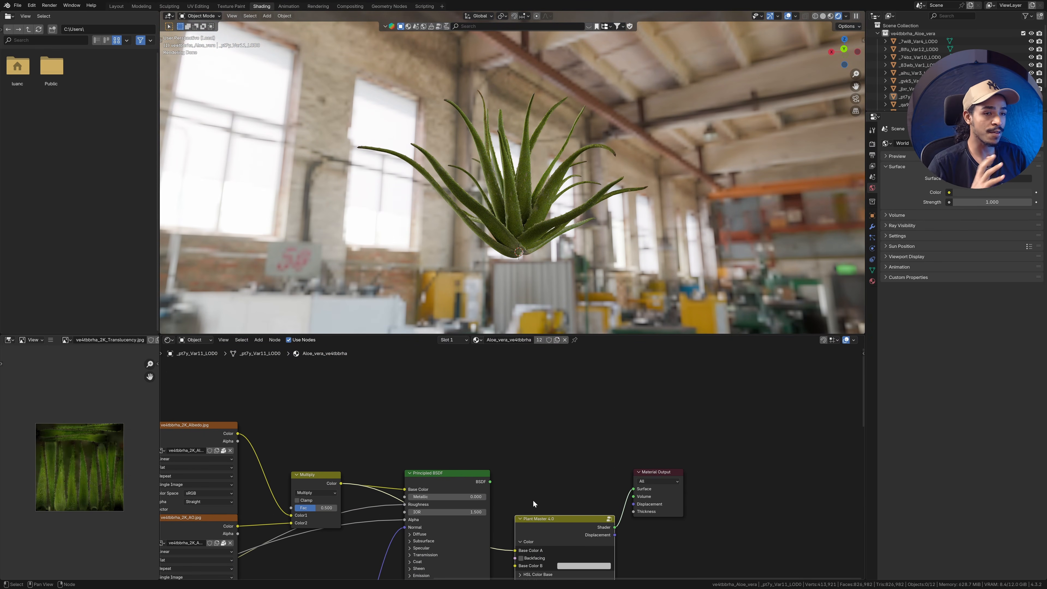
scroll(556, 288, up, 6)
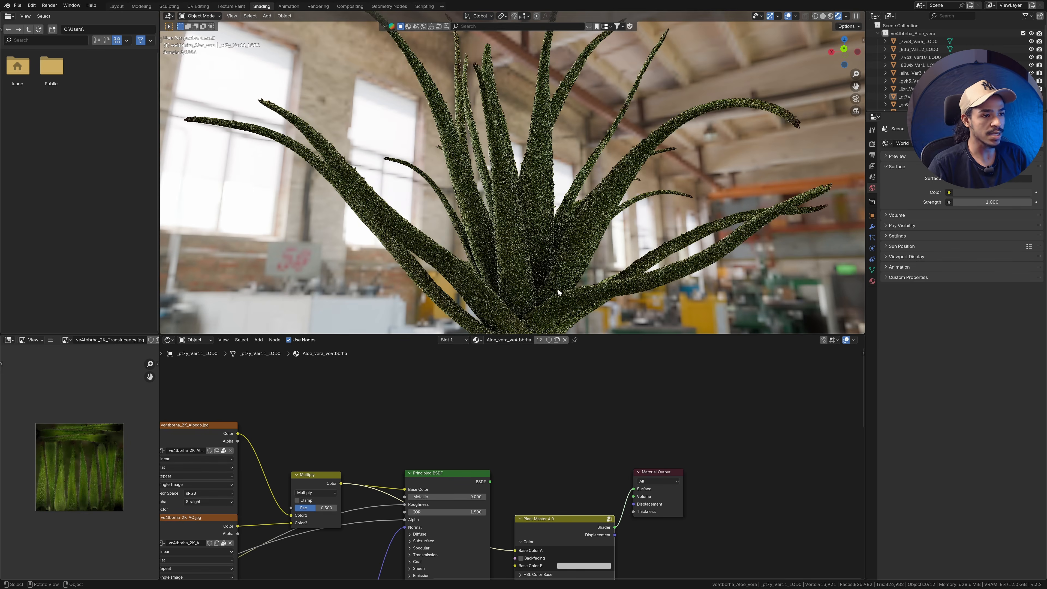
scroll(557, 289, down, 2)
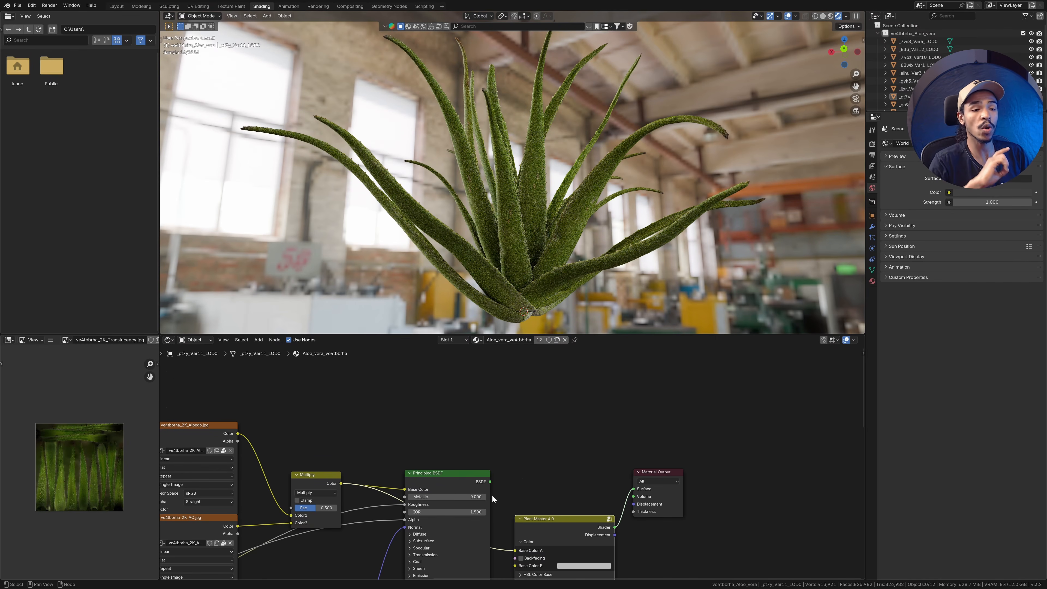
Step: Connect the Principled BSDF to the aloe's material output for comparison and reconnect the Plant Master 4.0 shader
drag(489, 481, 633, 489)
drag(614, 527, 633, 489)
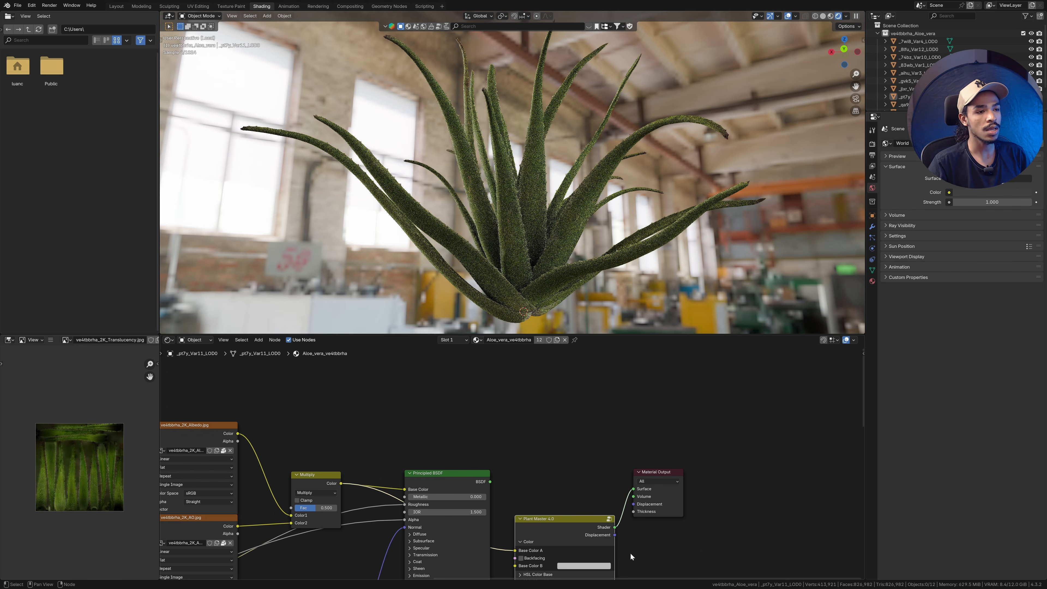
Step: Try a subsurface Scale of 0.5 m and an Anisotropy of 0.818 on the aloe's Plant Master shader
middle_drag(599, 540, 602, 295)
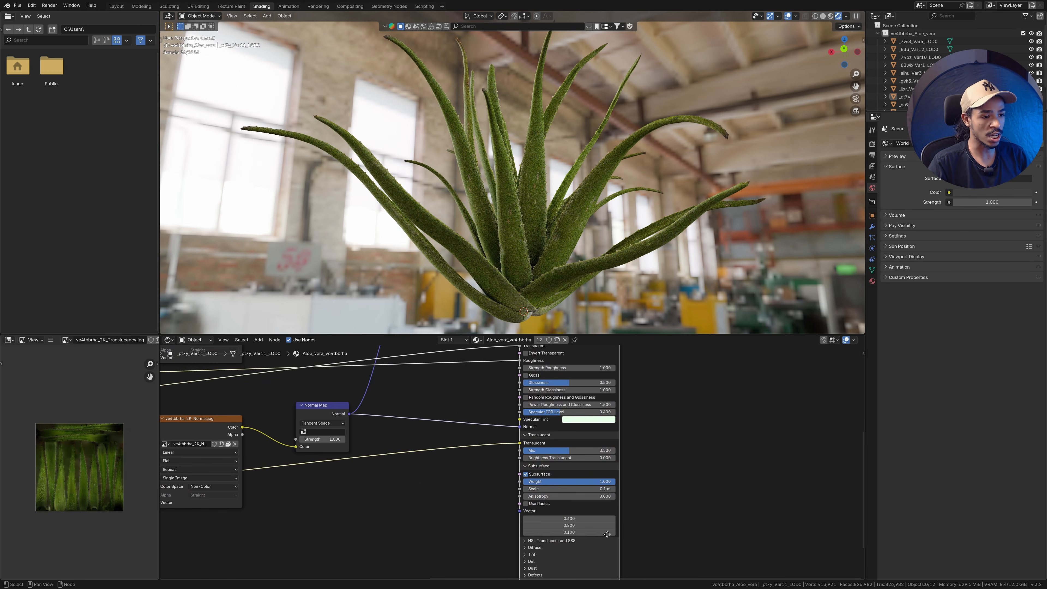
scroll(631, 483, up, 7)
middle_drag(613, 449, 563, 426)
click(561, 485)
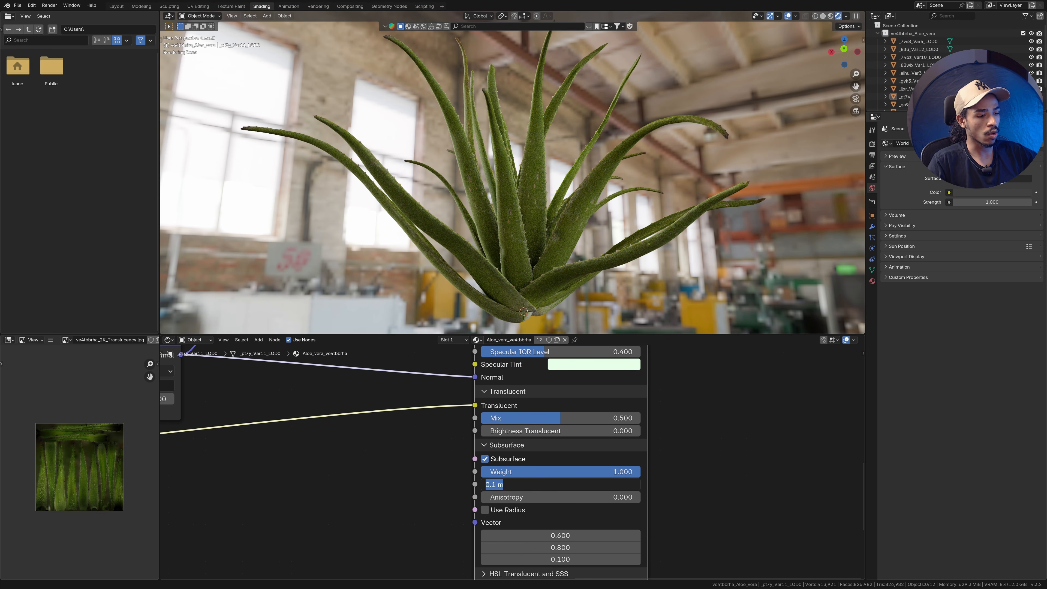
click(495, 484)
key(BackSpace)
text(5)
key(Return)
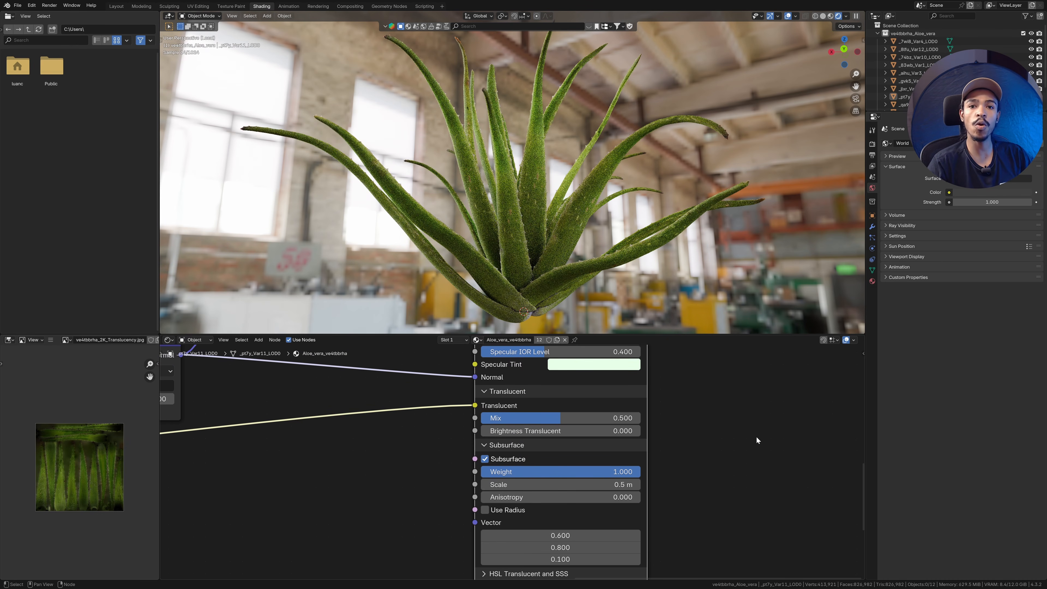
drag(533, 497, 611, 497)
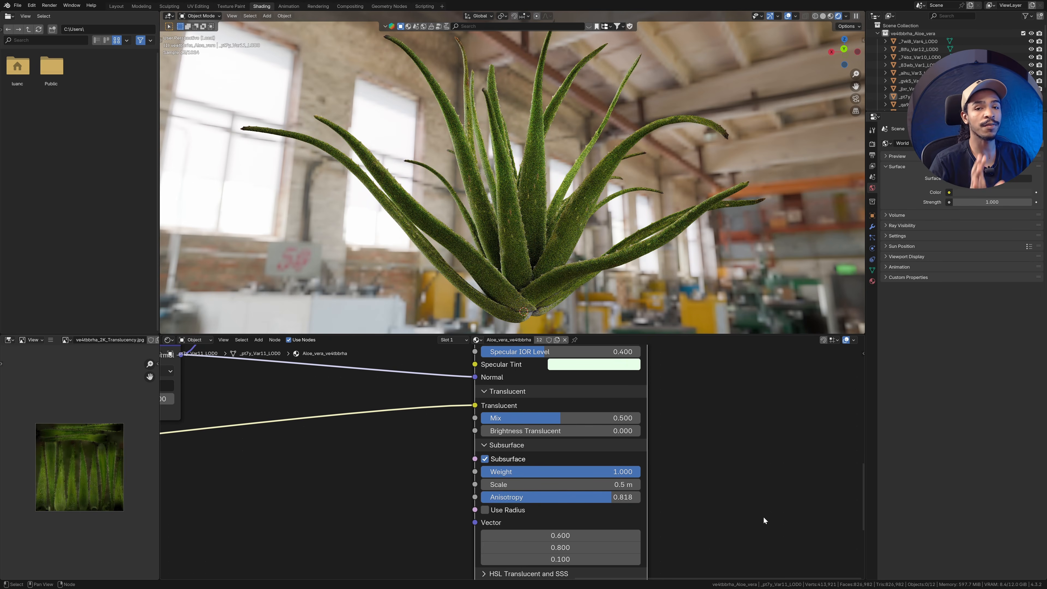
Step: Compare the aloe's adjusted subsurface look with the Principled BSDF by swapping the Surface connection and restoring Plant Master 4.0
scroll(536, 457, down, 11)
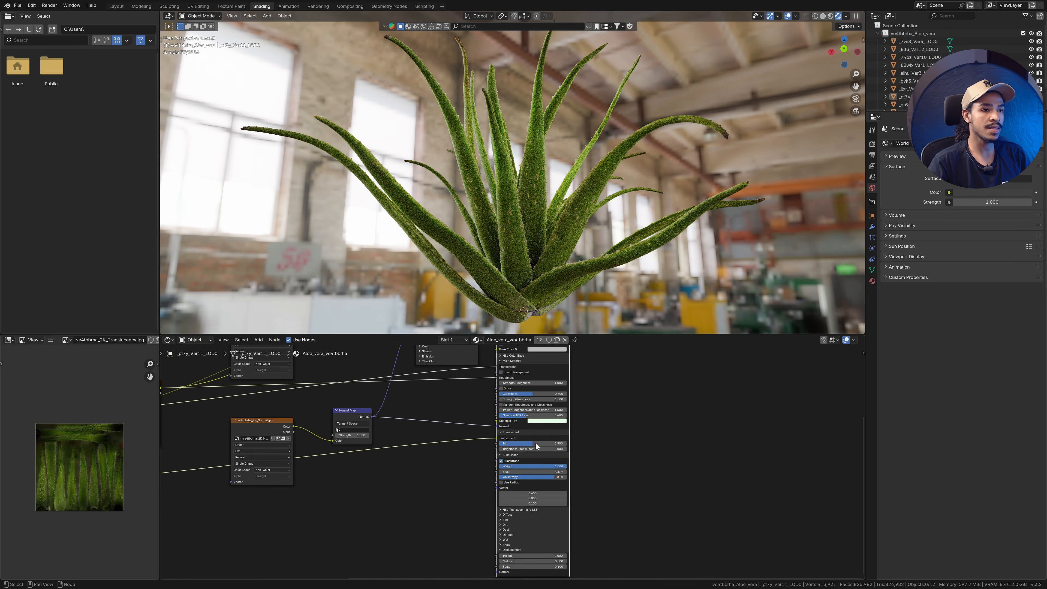
middle_drag(537, 446, 527, 577)
scroll(510, 466, up, 6)
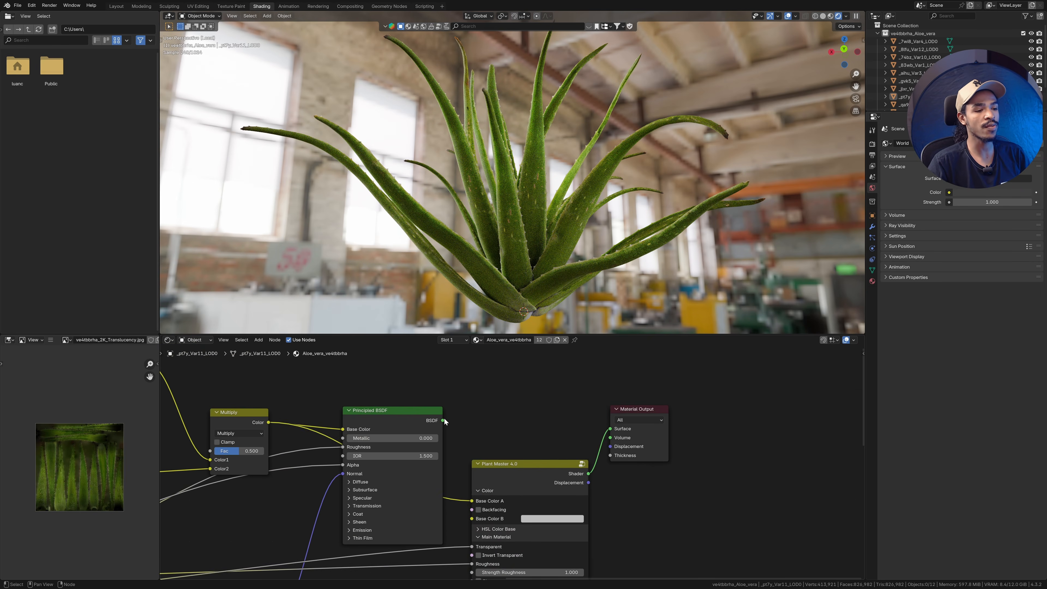
drag(442, 420, 609, 429)
drag(588, 473, 611, 428)
scroll(611, 429, down, 3)
scroll(608, 474, up, 8)
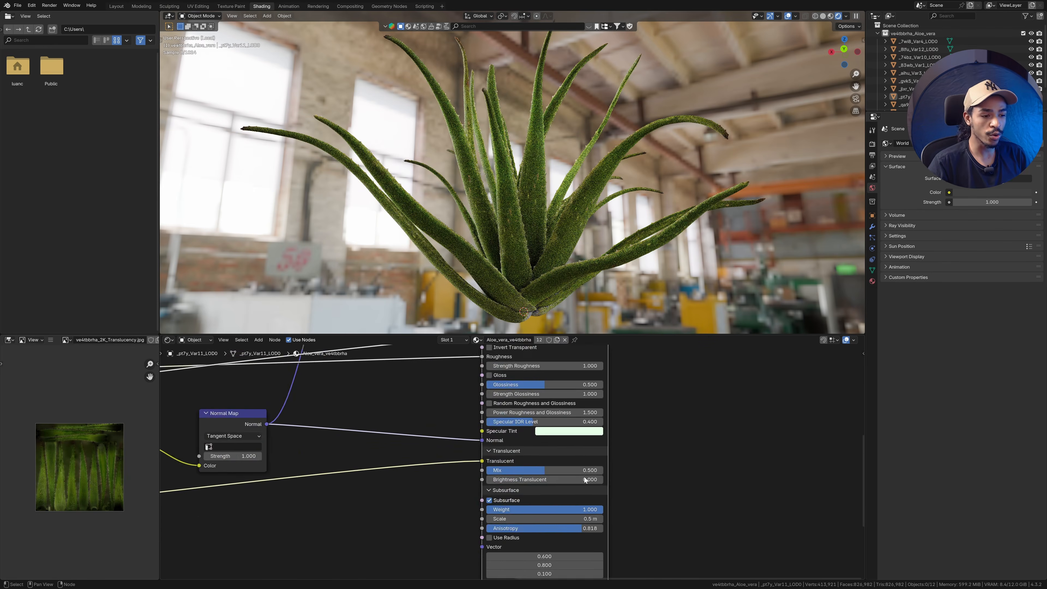
Step: Set the aloe's subsurface Scale to 0.25 m and its Anisotropy to 0.500
middle_drag(608, 495, 611, 447)
click(528, 477)
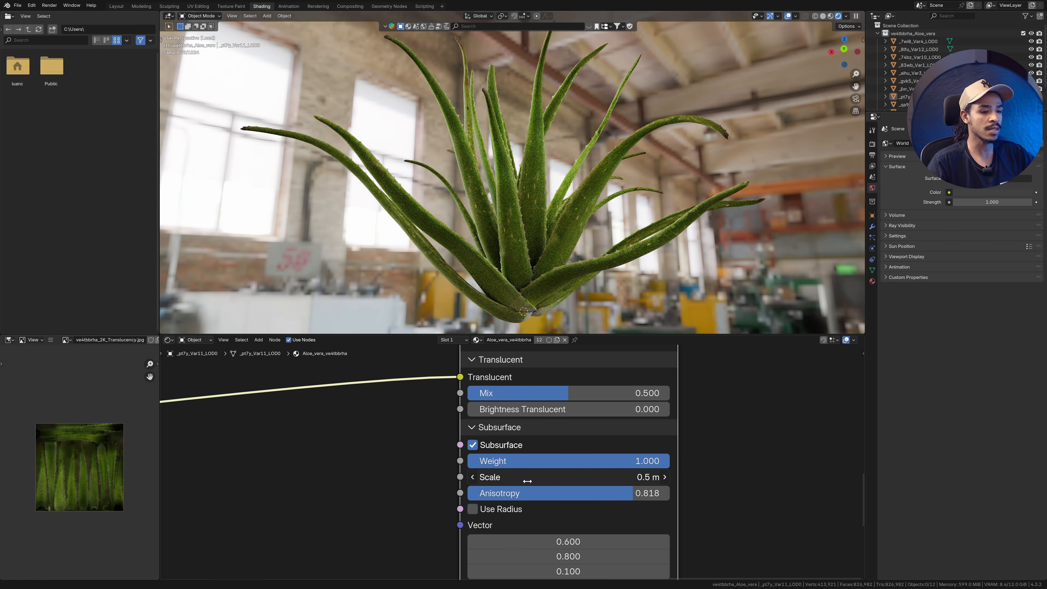
text(2)
key(Return)
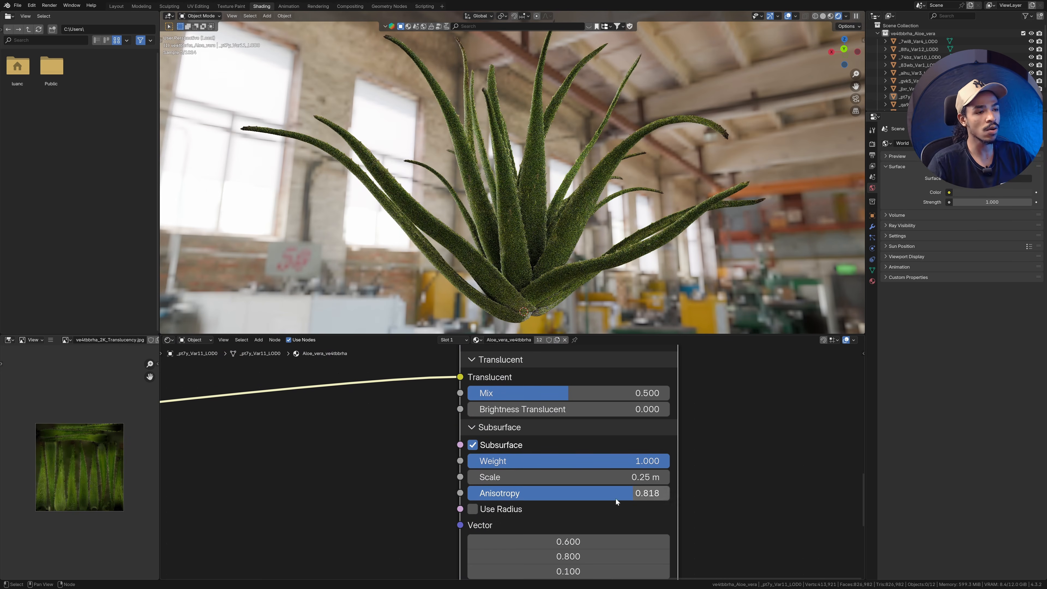
click(614, 497)
drag(517, 494, 481, 495)
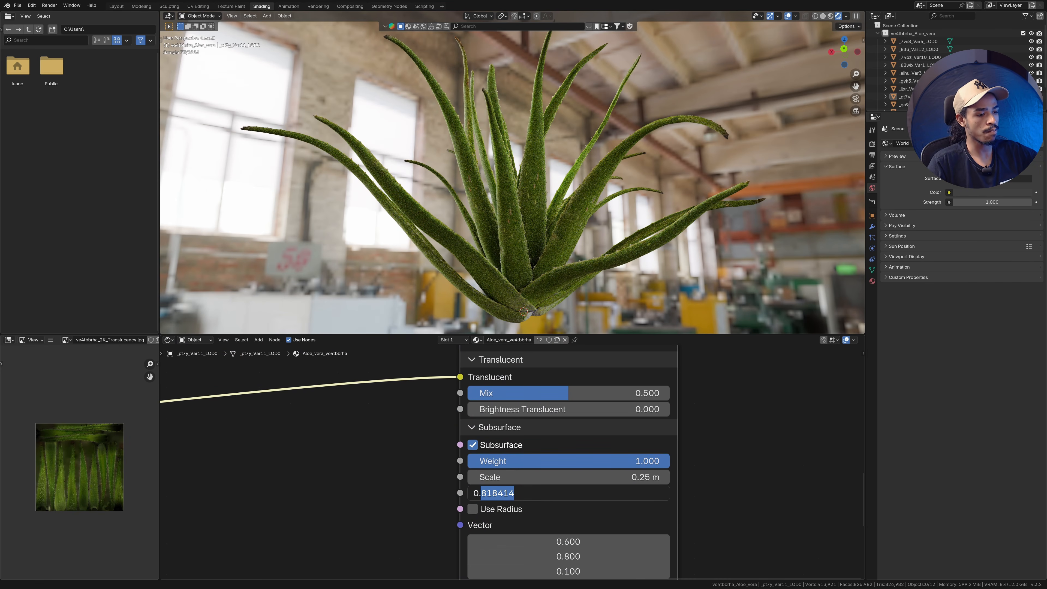
text(5)
key(Return)
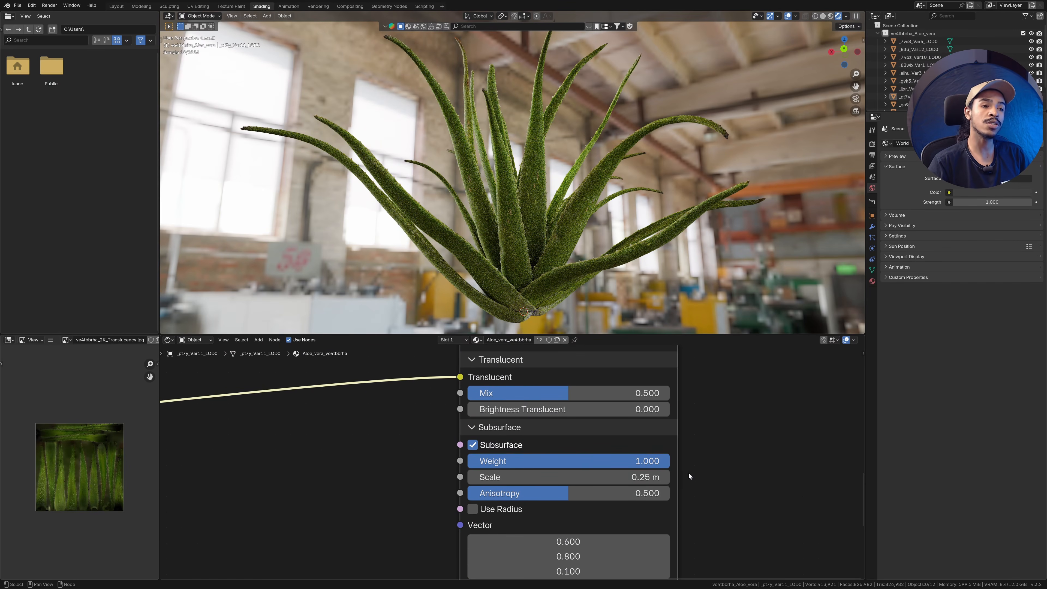
Step: Swap the aloe's surface shader to the Principled BSDF and back to Plant Master 4.0 to compare the result
scroll(616, 464, down, 5)
middle_drag(543, 401, 516, 457)
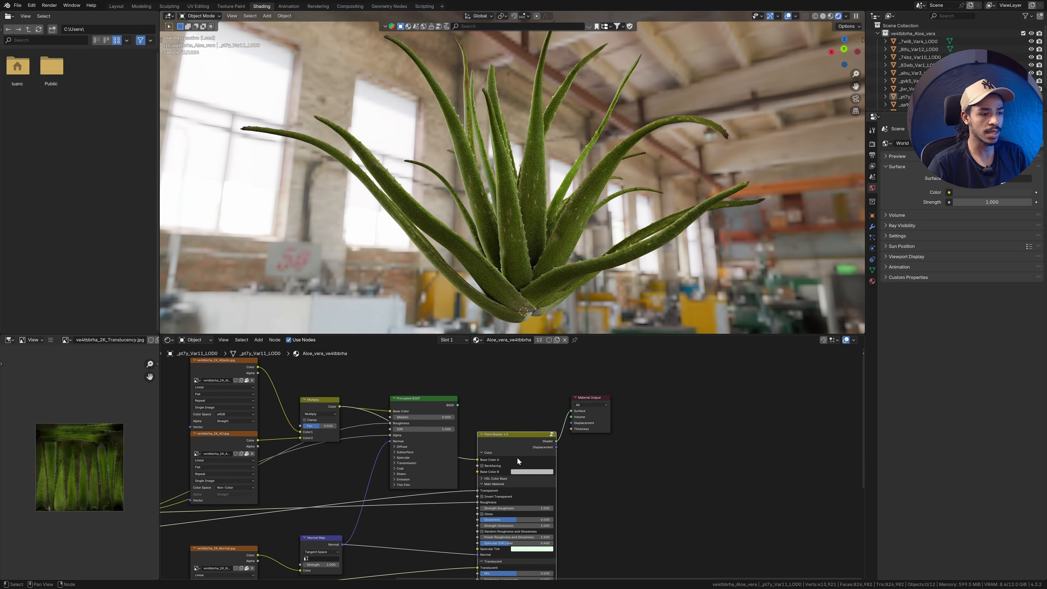
middle_drag(517, 457, 509, 495)
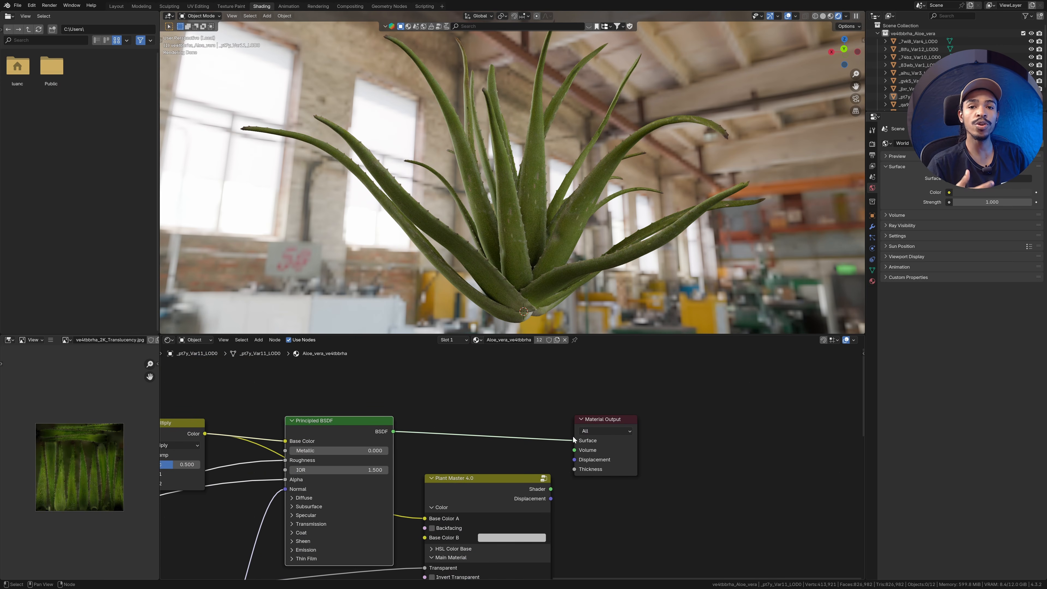
drag(550, 489, 575, 441)
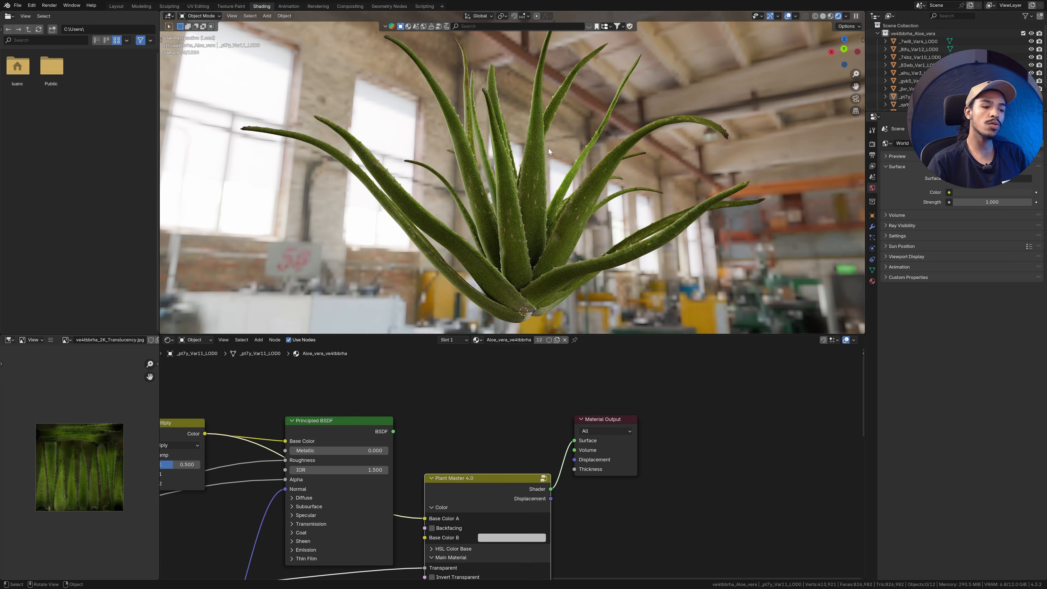
Step: Expand the HSL Translucent and SSS settings of the aloe's shader and review them alongside the Translucent and Subsurface settings
scroll(551, 492, down, 6)
middle_drag(551, 492, 469, 357)
scroll(467, 472, up, 7)
middle_drag(467, 472, 515, 380)
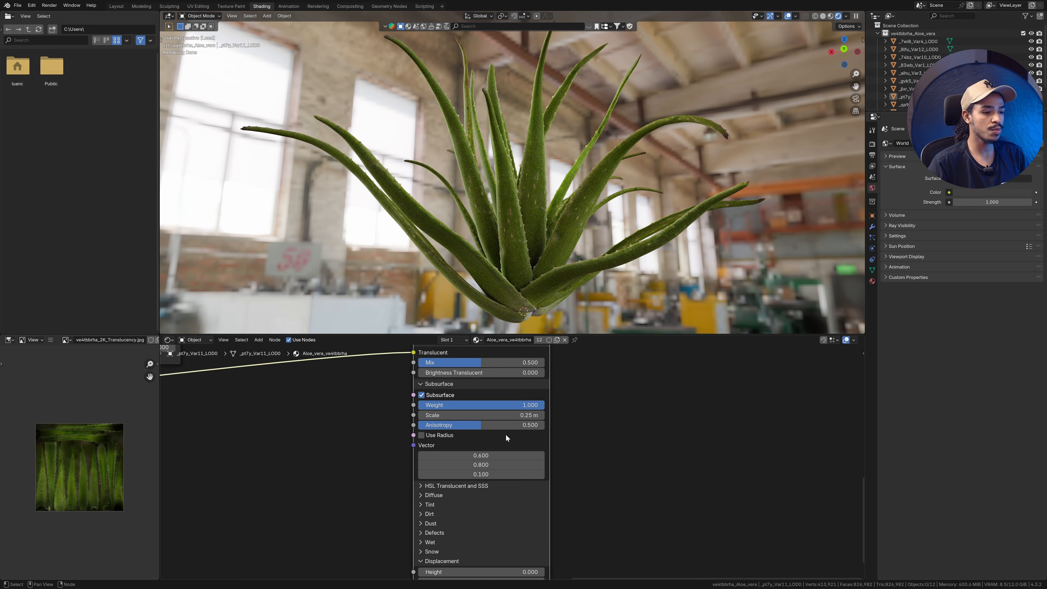
scroll(505, 434, up, 3)
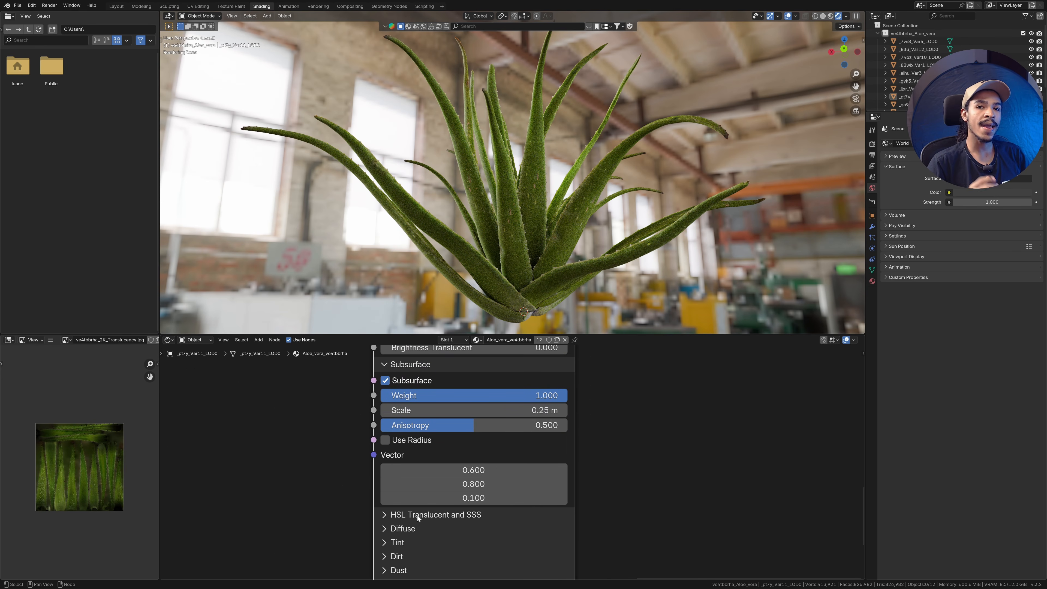
click(417, 515)
middle_drag(442, 543, 483, 418)
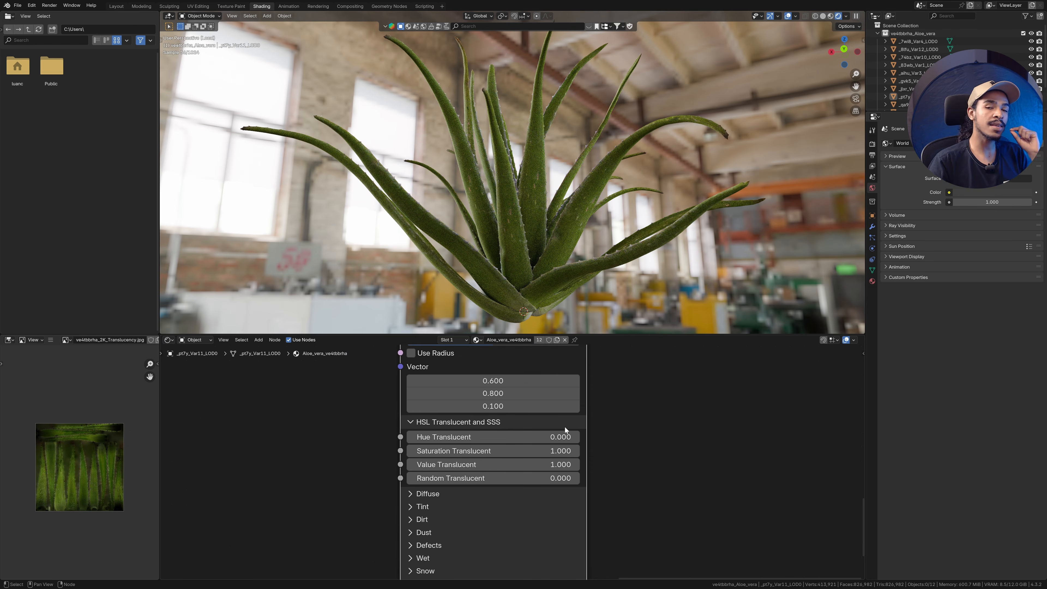
middle_drag(447, 416, 521, 546)
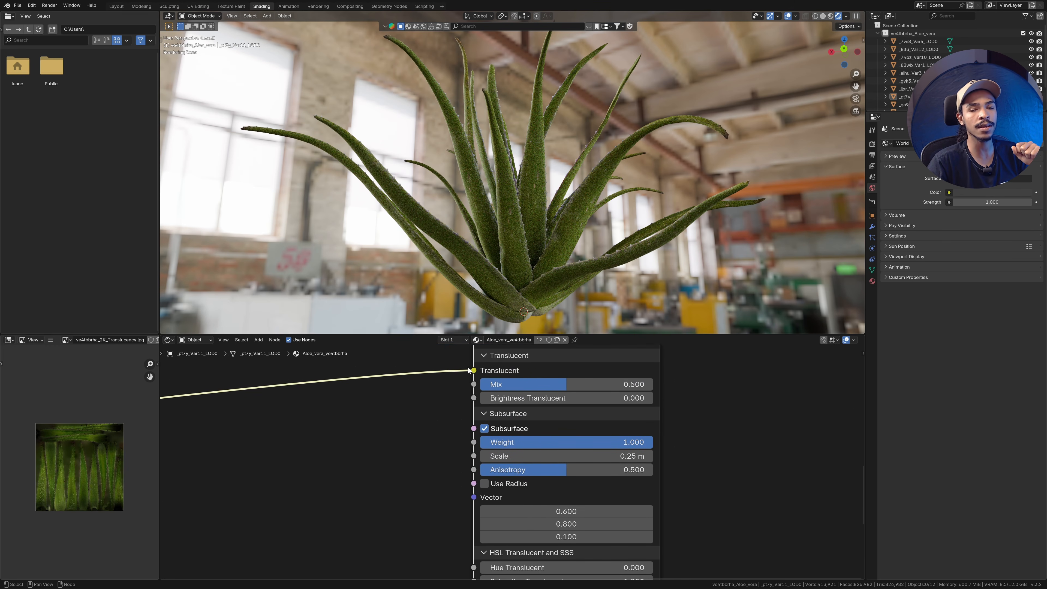
middle_drag(604, 483, 524, 417)
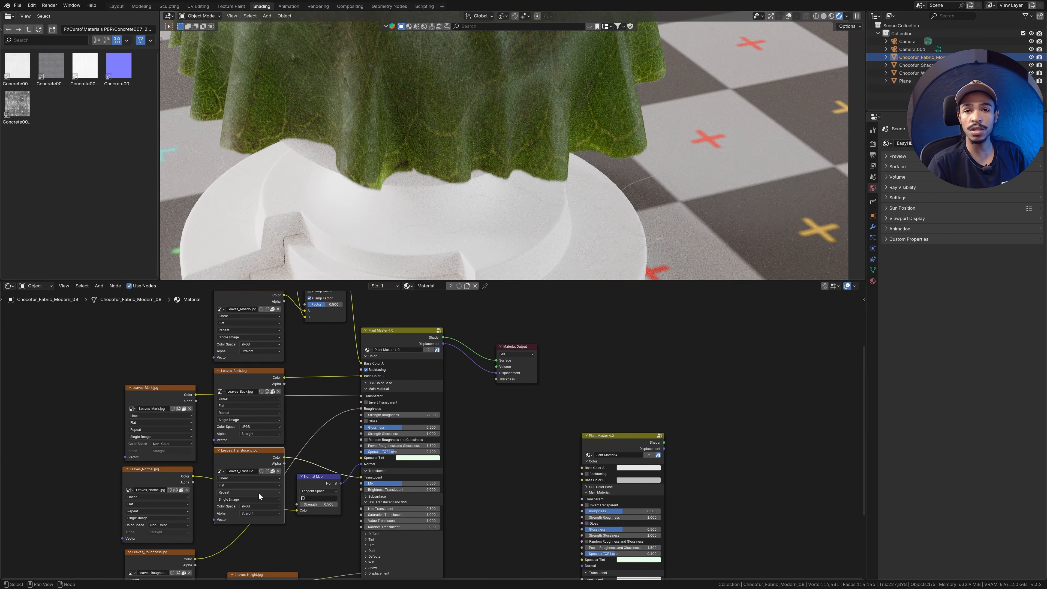
Step: In the leaf test material, feed the Leaves_Albedo.jpg color into Plant Master's Translucent input instead of the Leaves_Translucent.jpg texture
middle_drag(260, 492, 349, 454)
scroll(421, 417, up, 2)
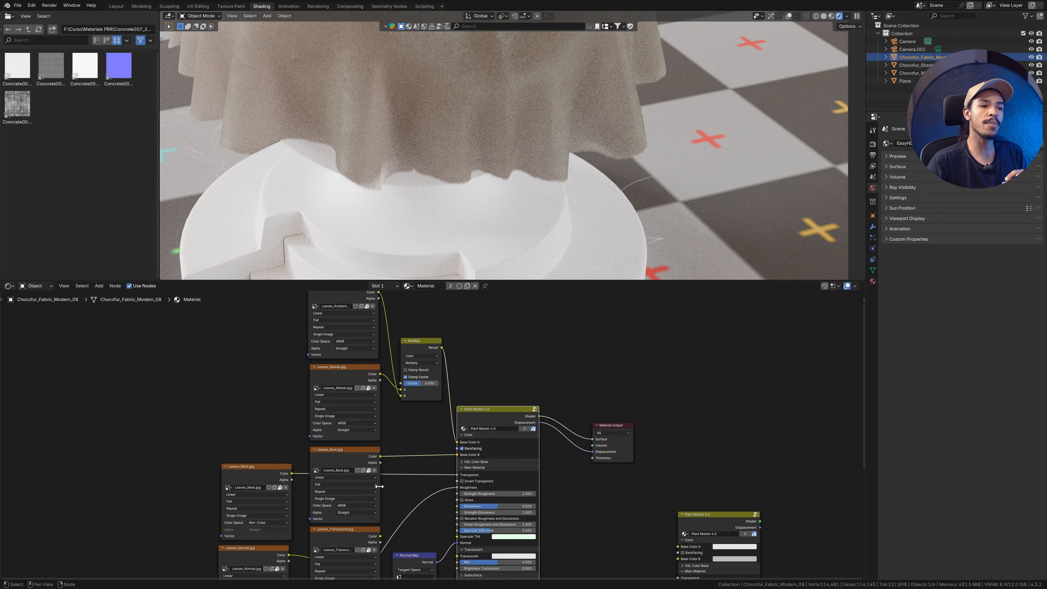
scroll(412, 428, down, 2)
scroll(435, 451, up, 2)
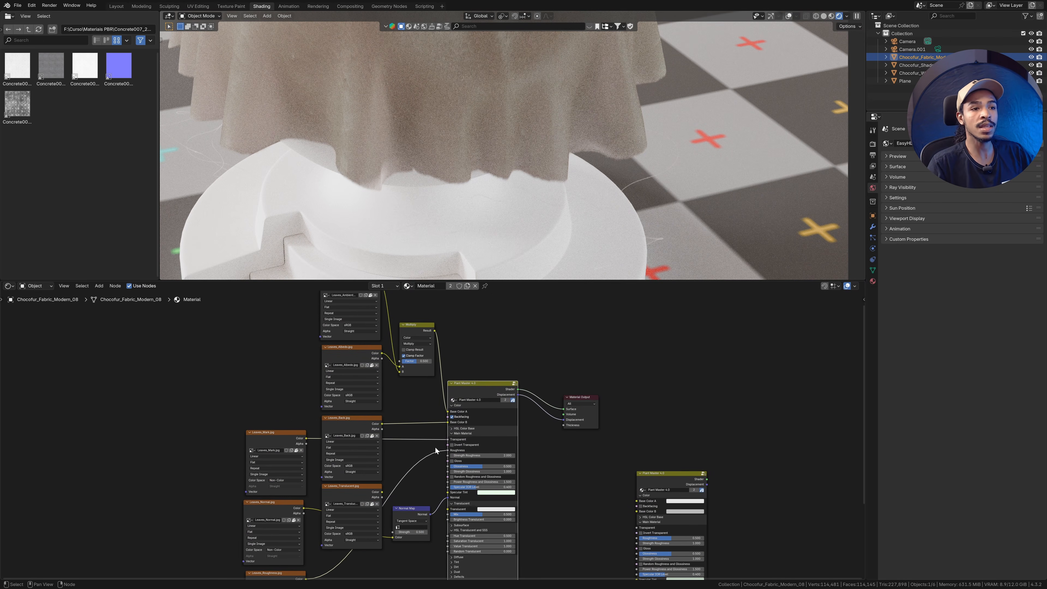
scroll(530, 146, down, 1)
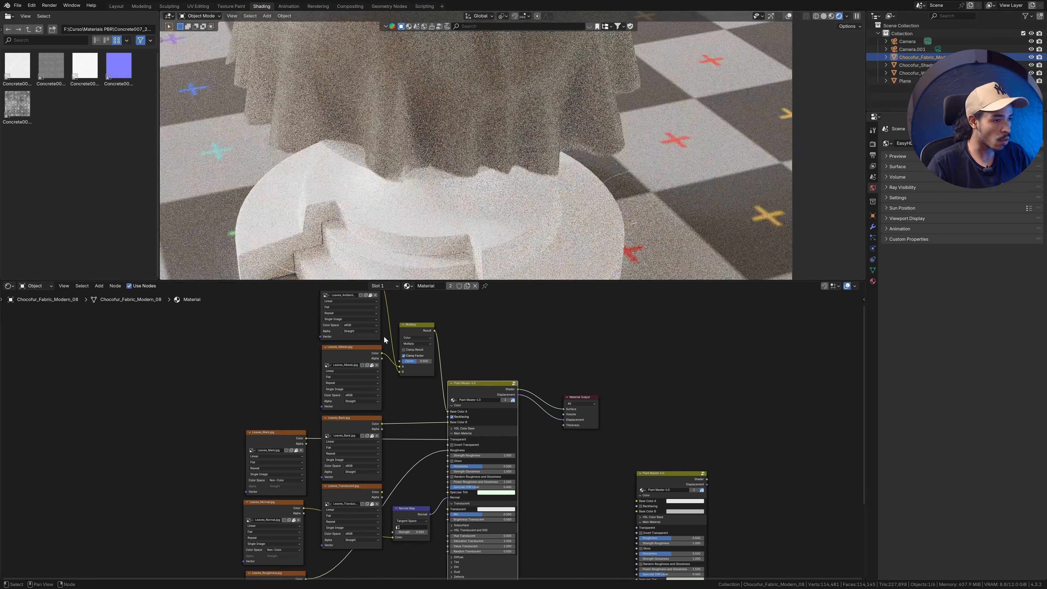
shift+scroll(384, 339, up, 2)
drag(377, 379, 445, 538)
shift+middle_drag(555, 130, 541, 206)
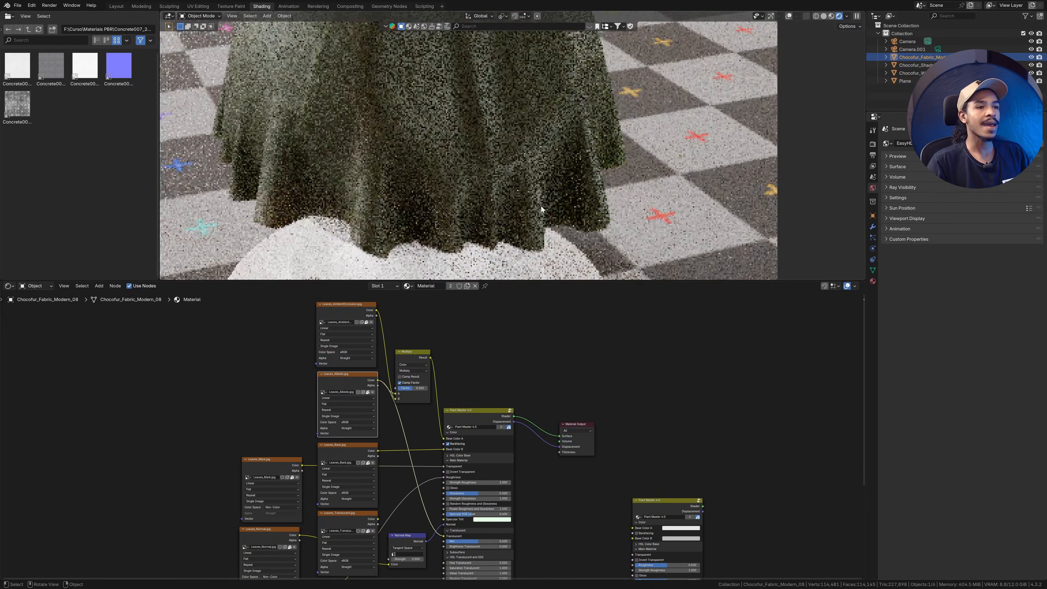
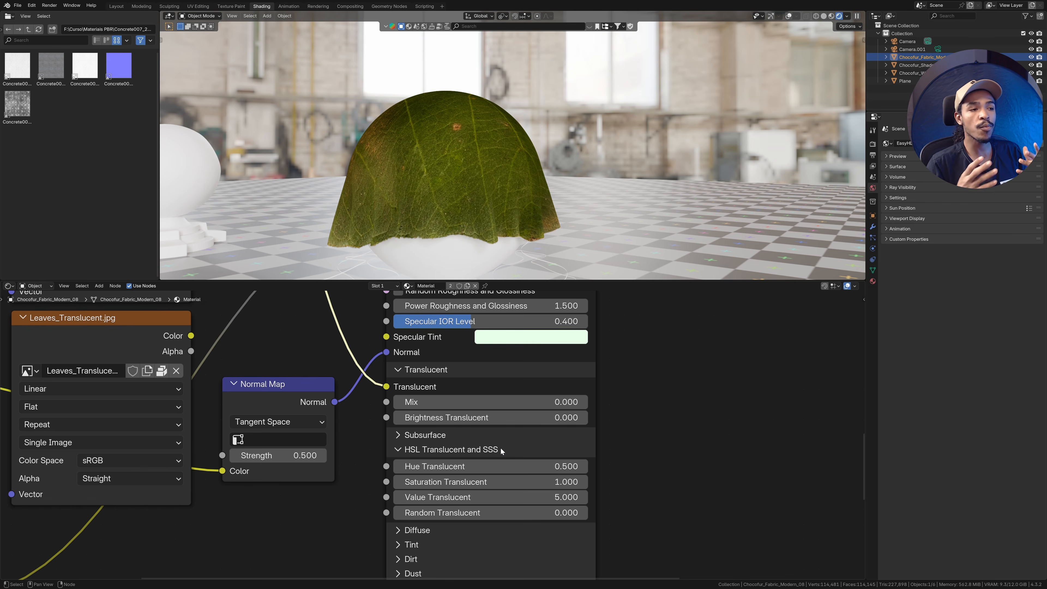
Step: Set the leaf shader's Value Translucent to 7.000 and its translucent Mix to 0.500
click(502, 497)
text(7.)
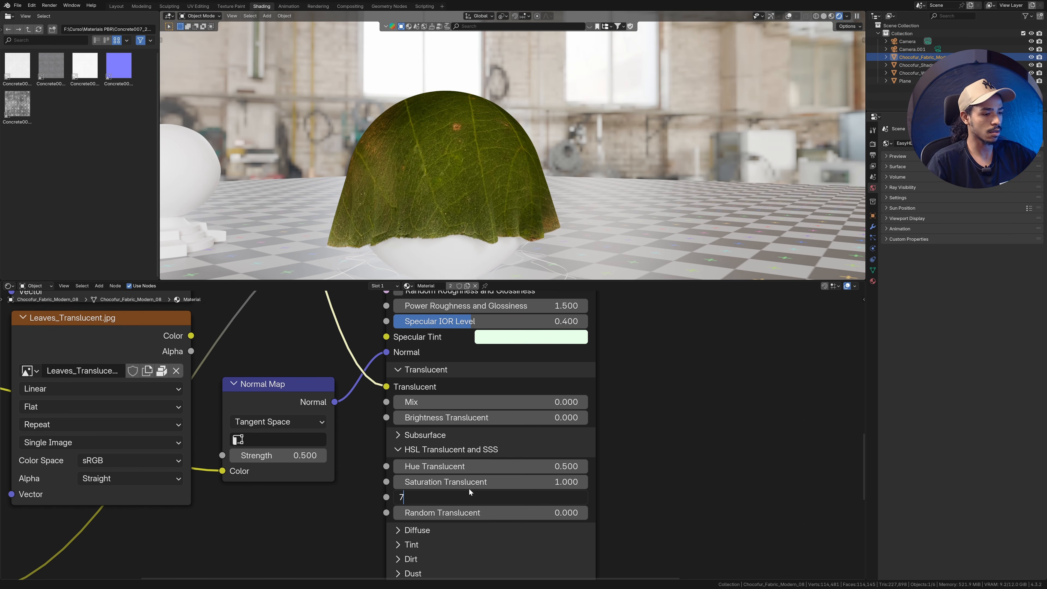
key(Return)
scroll(520, 468, down, 5)
scroll(478, 426, up, 5)
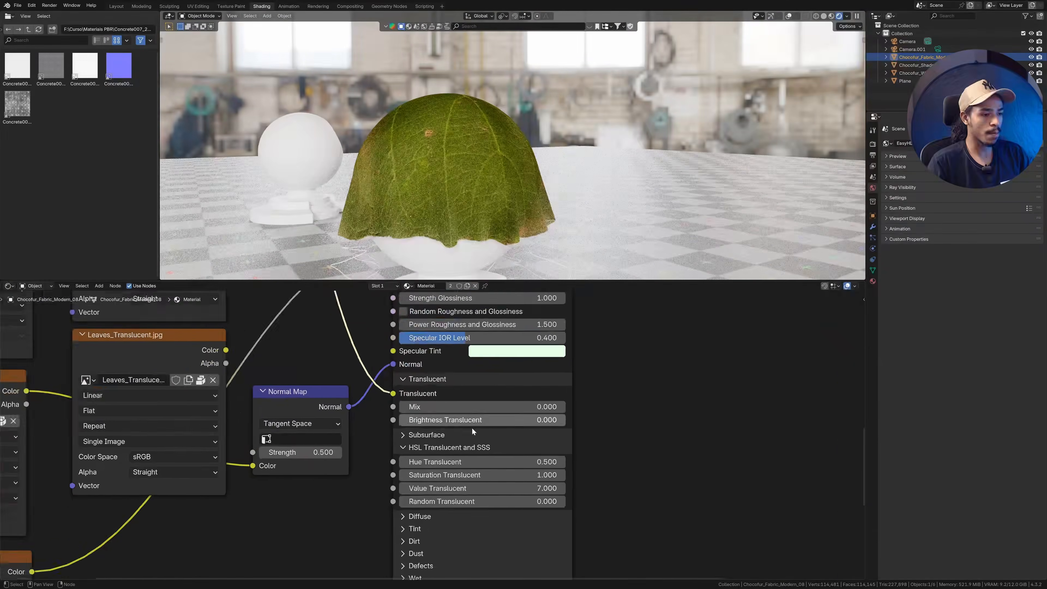
click(484, 405)
text(.5)
key(Return)
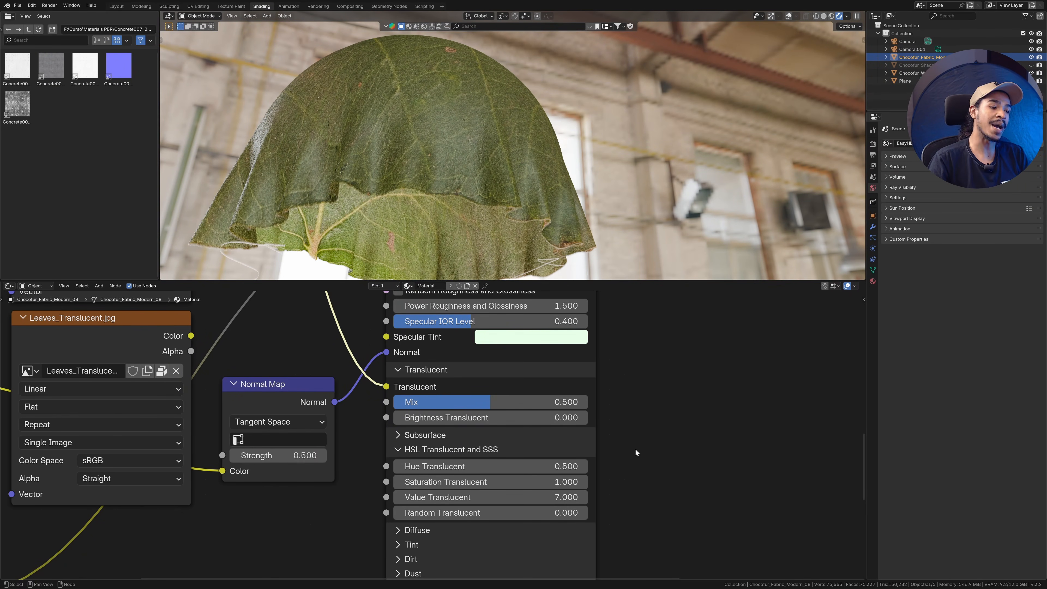
Step: Raise the leaf shader's Saturation Translucent to 1.500
click(583, 483)
click(583, 483)
click(582, 482)
click(583, 482)
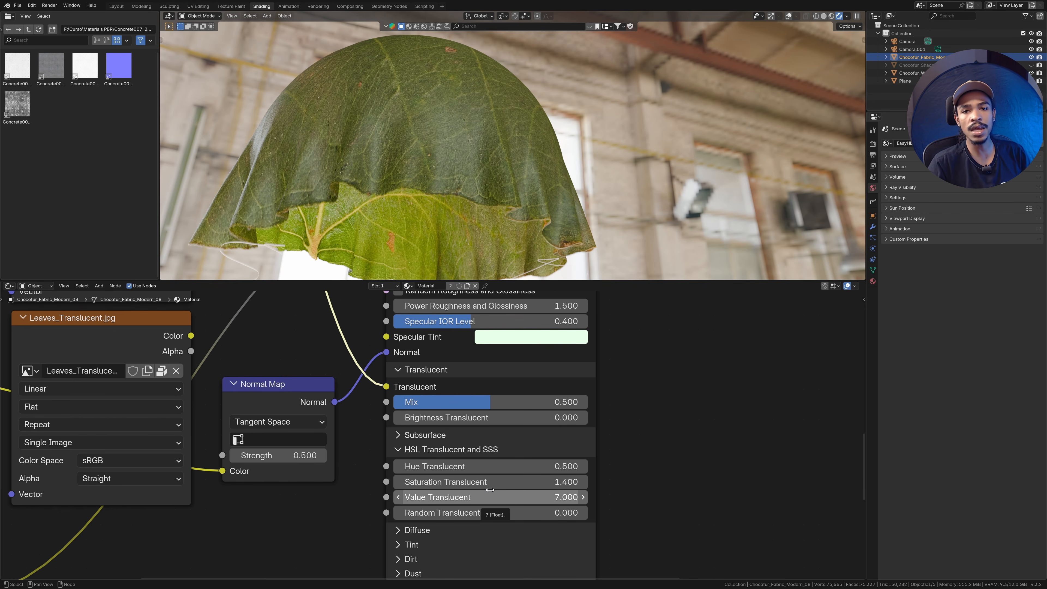
click(582, 481)
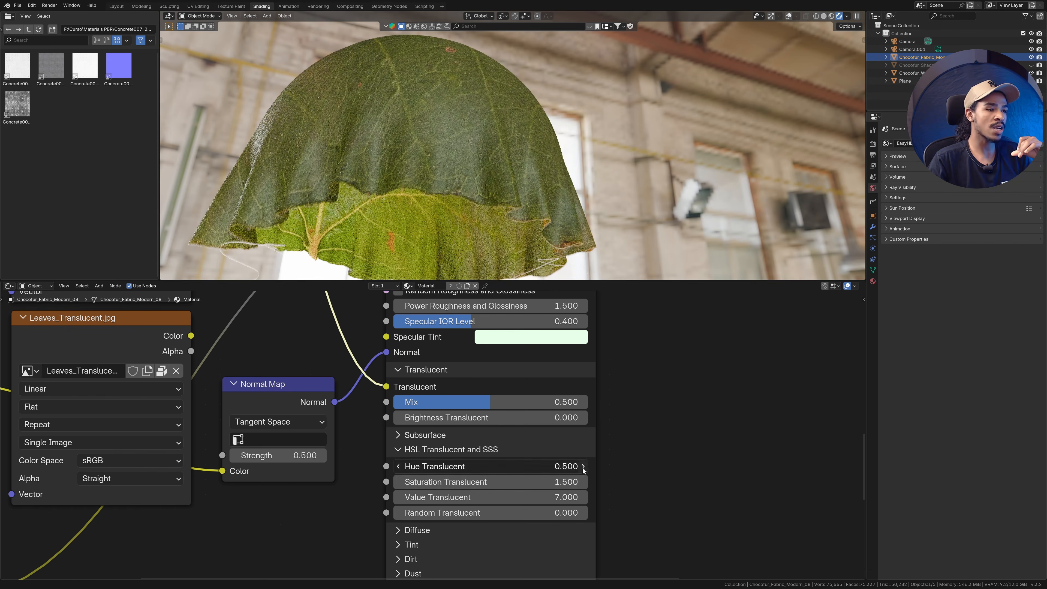
Step: Try different Hue Translucent values on the leaf, including 0.400 and 0.45
click(581, 468)
click(400, 467)
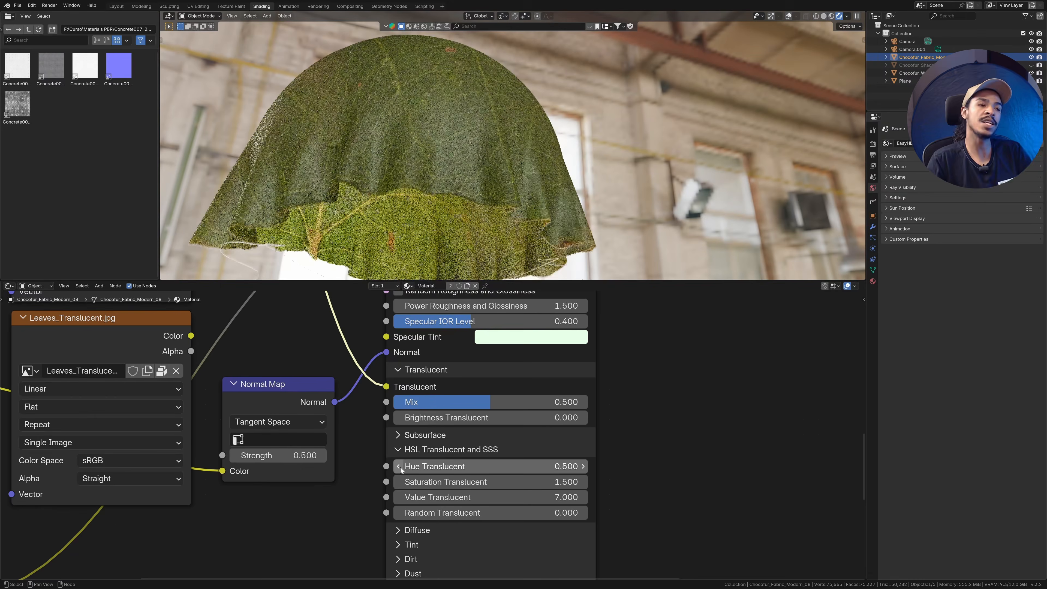
click(400, 467)
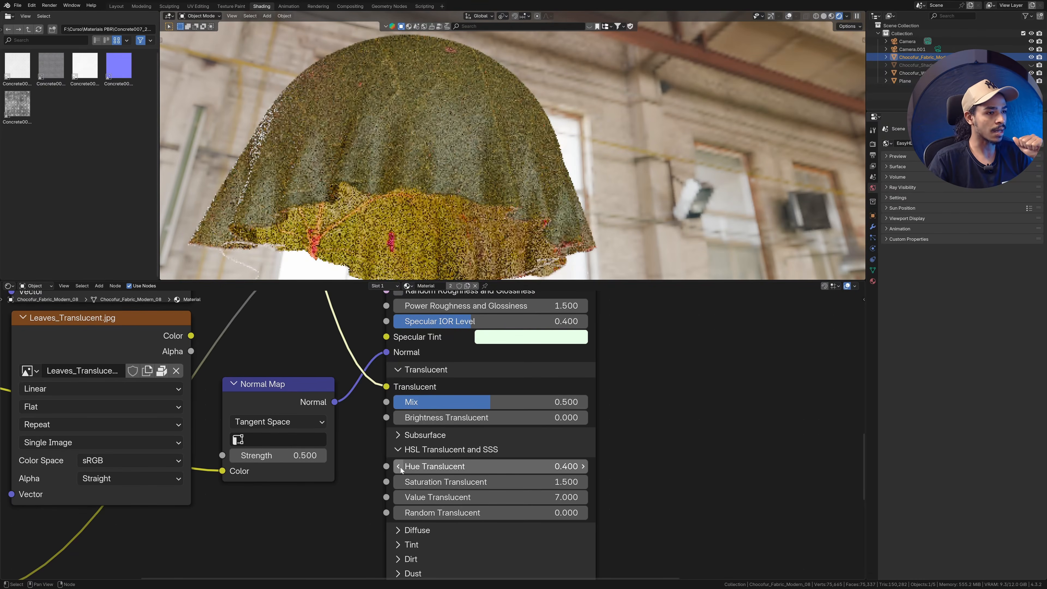
double_click(490, 466)
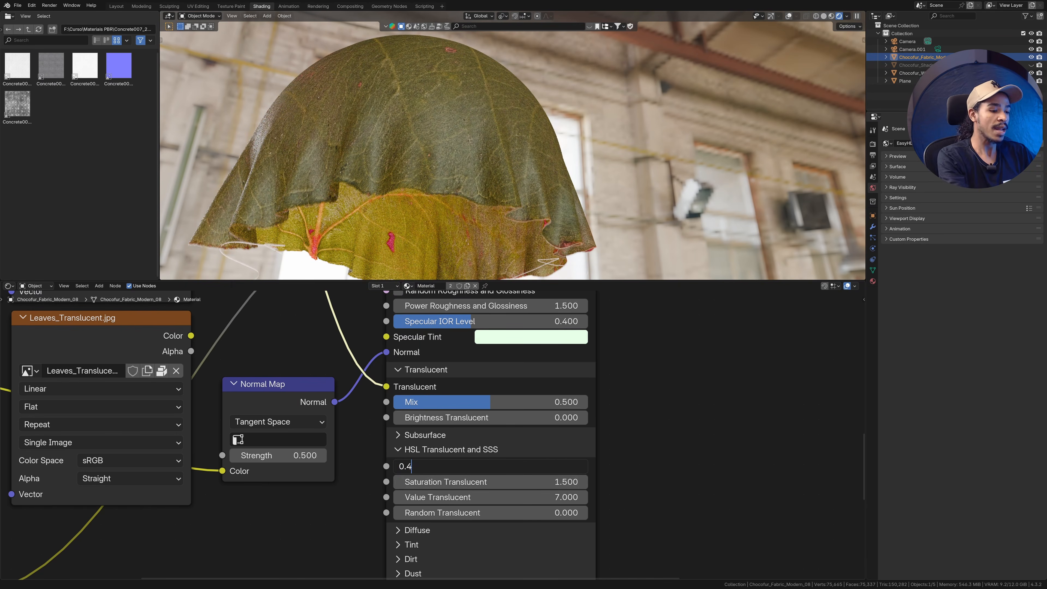
text(5)
key(Return)
Step: Set the leaf shader's Hue Translucent to 0.475
double_click(526, 467)
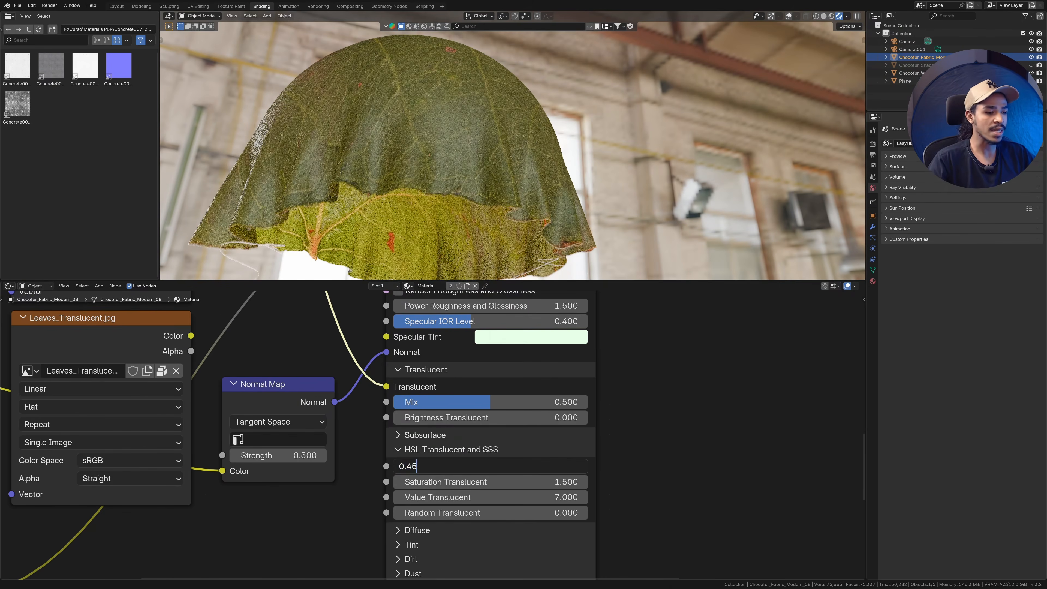
key(BackSpace)
text(75)
key(Return)
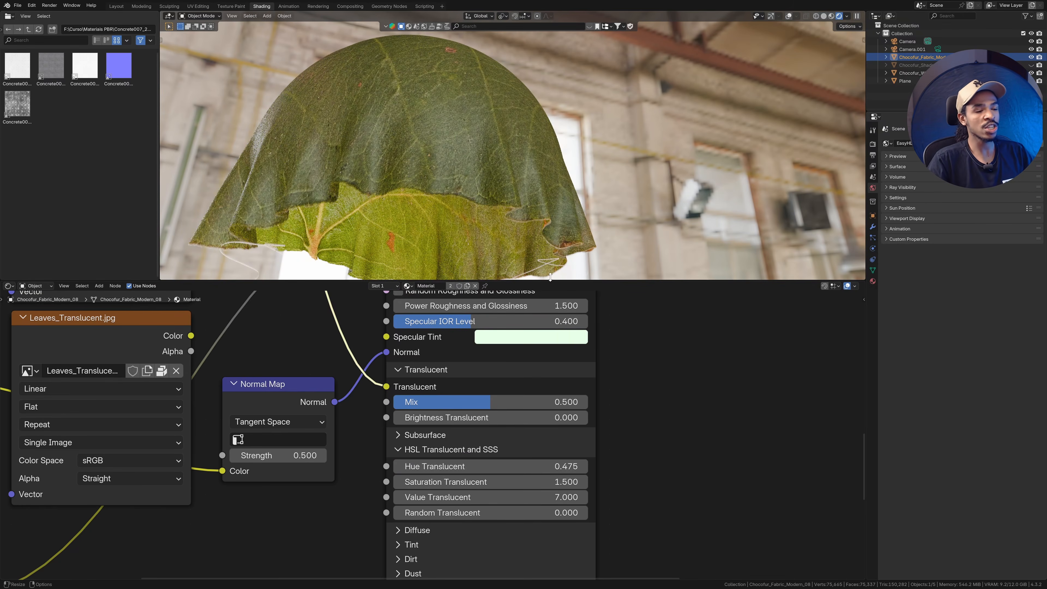
Step: Check the leaf from above and below, and set its shader's Value Translucent to 4.000
scroll(542, 214, up, 5)
scroll(543, 214, down, 8)
middle_drag(464, 211, 522, 203)
scroll(432, 210, down, 4)
scroll(432, 209, up, 6)
scroll(586, 198, down, 4)
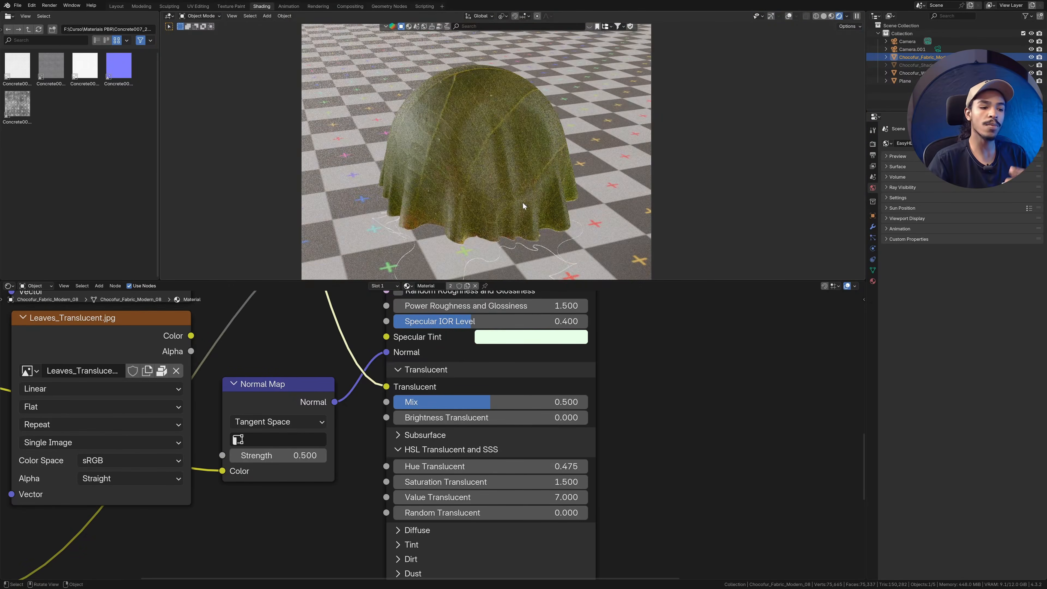
click(504, 497)
text(52)
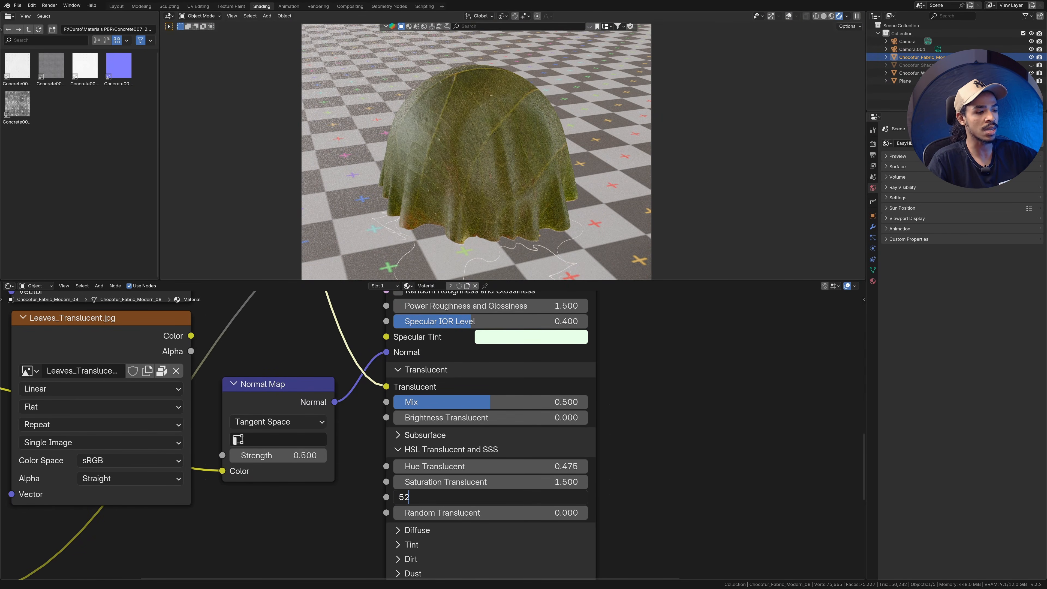
key(BackSpace)
key(BackSpace)
text(4)
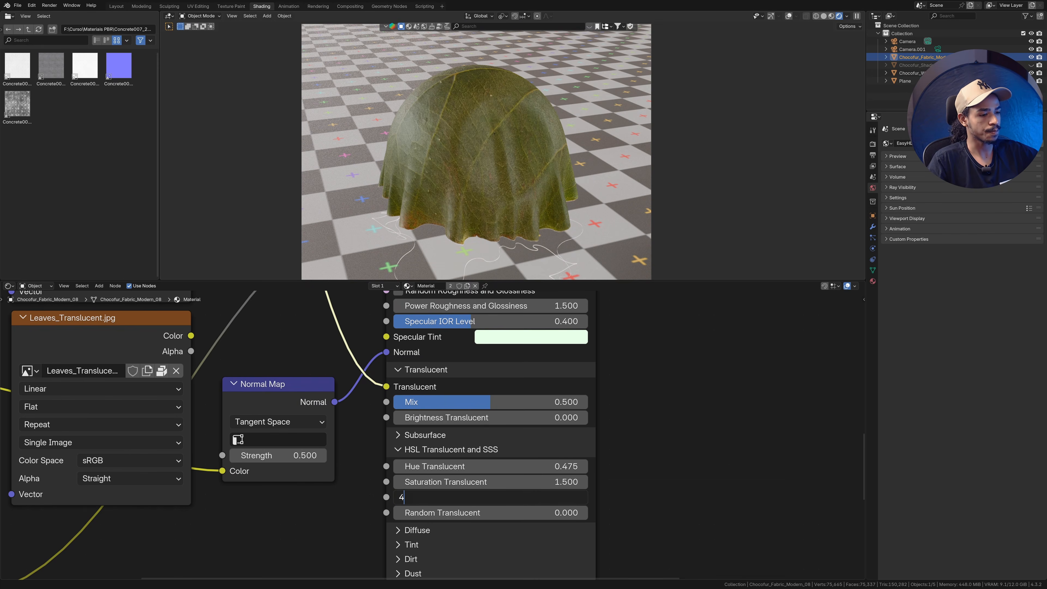
key(Return)
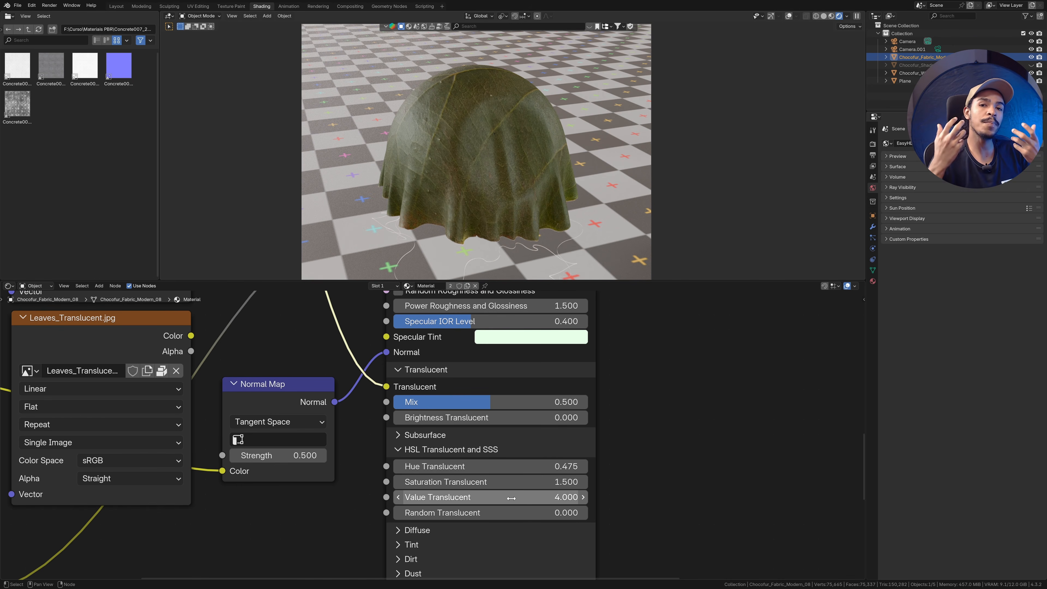
Step: Examine the leaf's node setup and the Hue Translucent value of its Plant Master 4.0 shader
scroll(356, 513, down, 6)
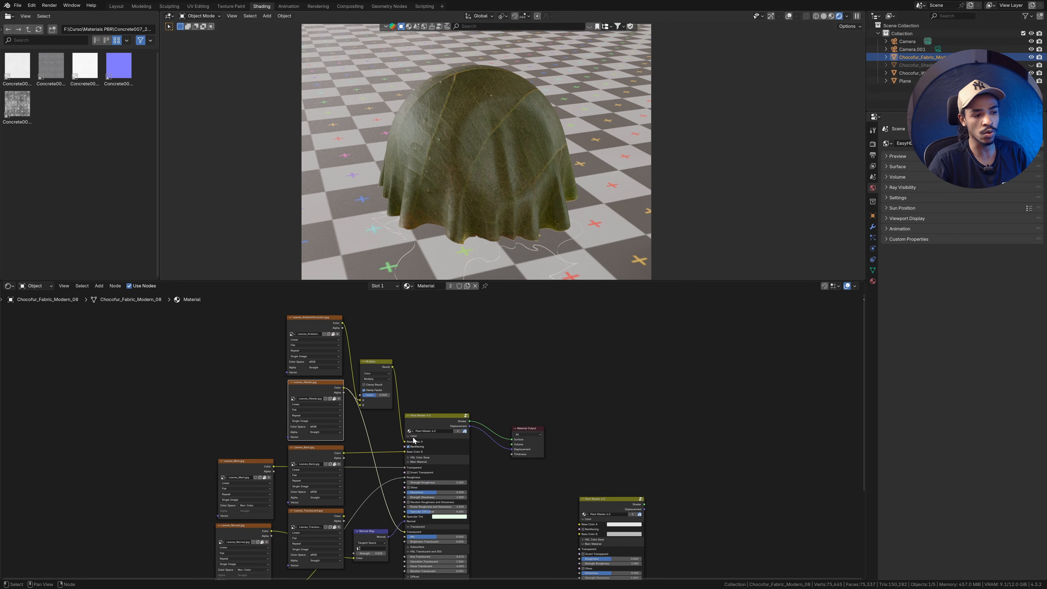
middle_drag(413, 543, 404, 432)
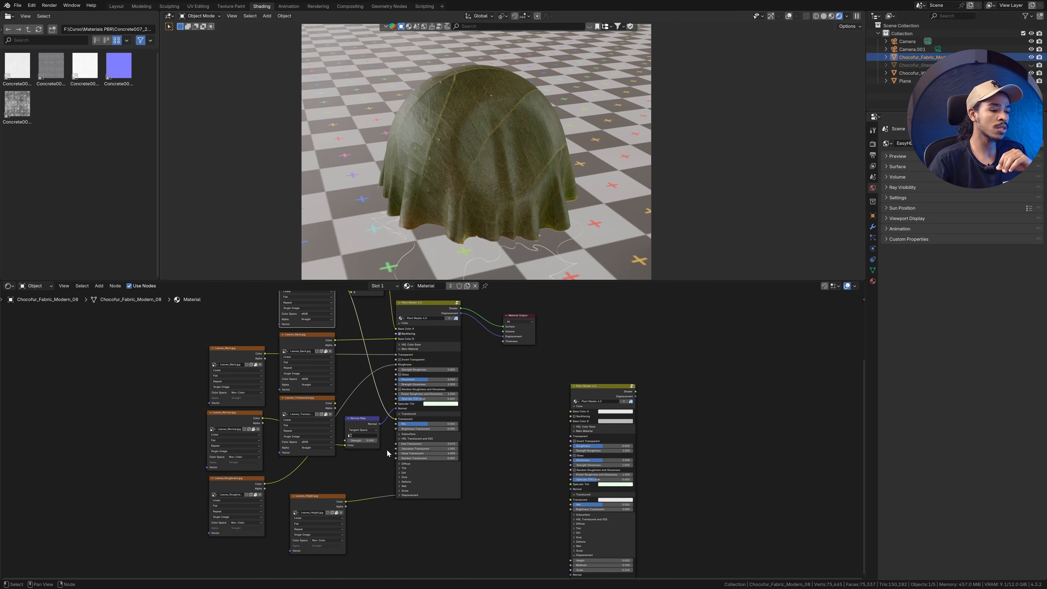
scroll(400, 436, up, 6)
scroll(430, 433, up, 2)
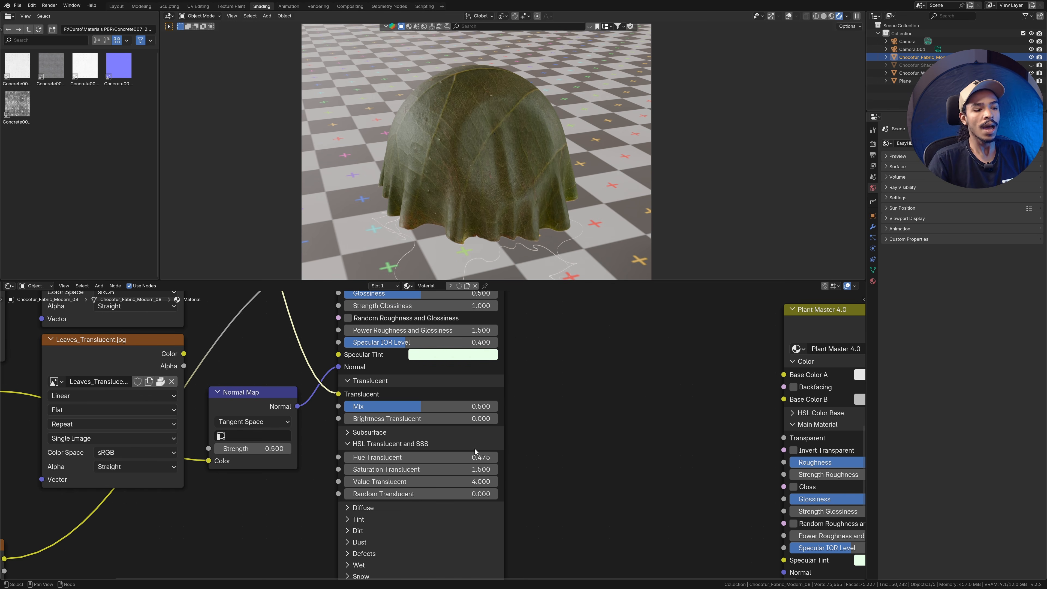
scroll(421, 477, up, 2)
double_click(420, 469)
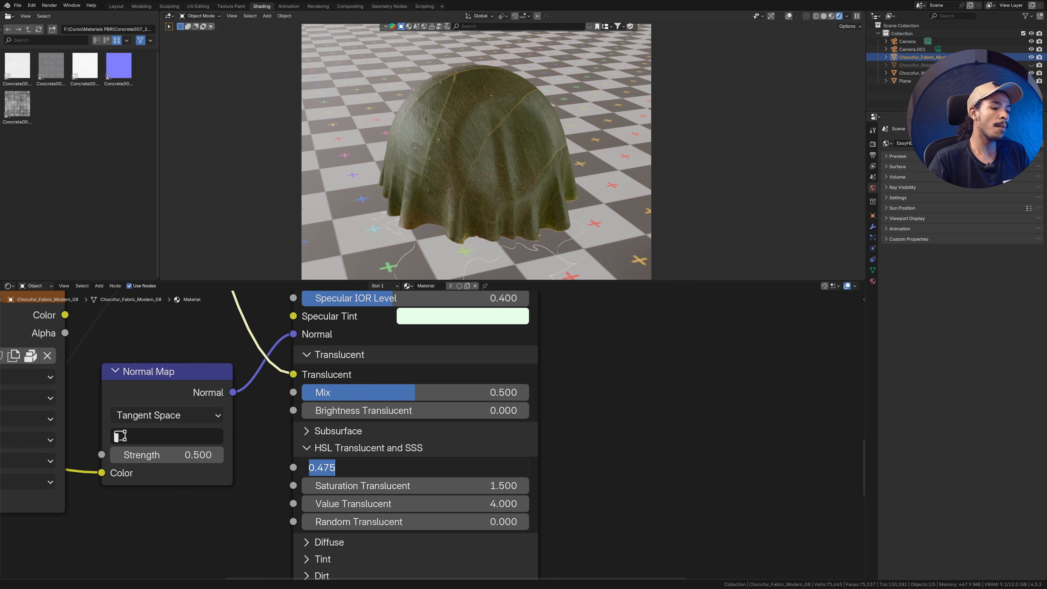
key(Return)
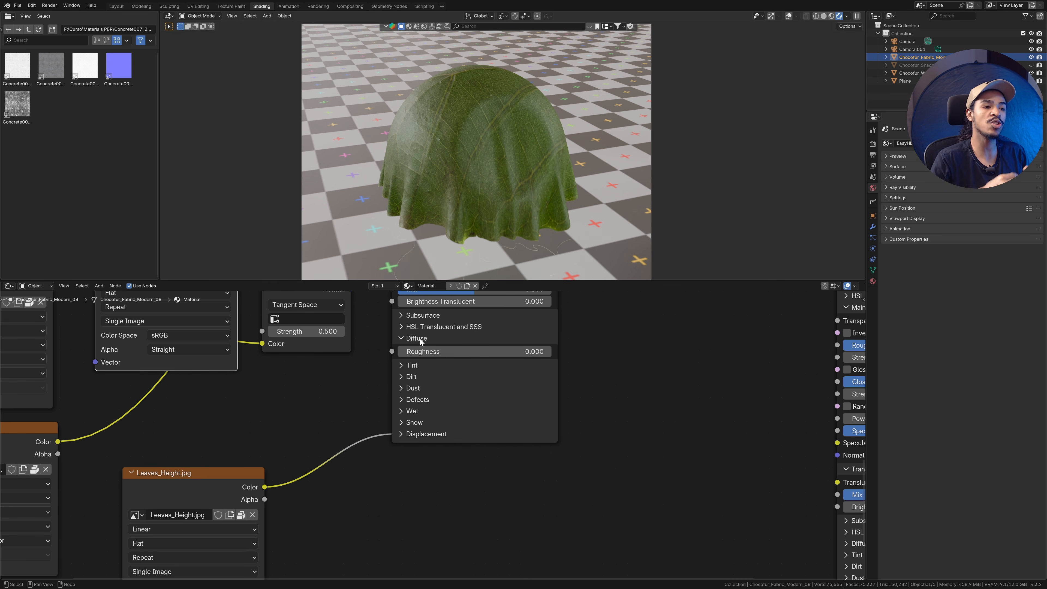
Step: Try a higher Diffuse Roughness on the leaf, undo it and collapse the Diffuse settings
drag(423, 350, 550, 350)
key(ctrl+z)
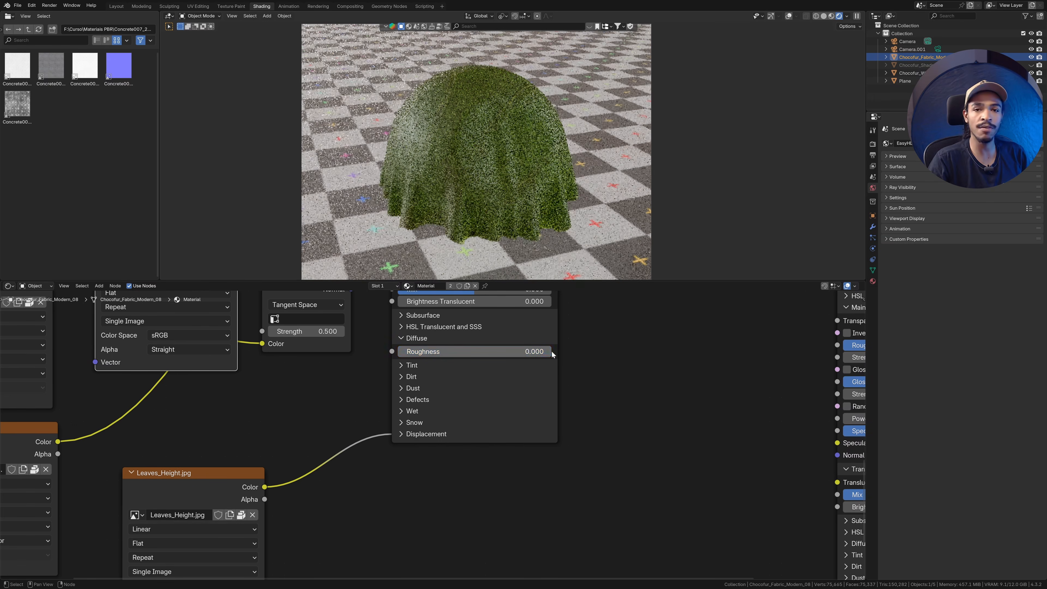
click(419, 340)
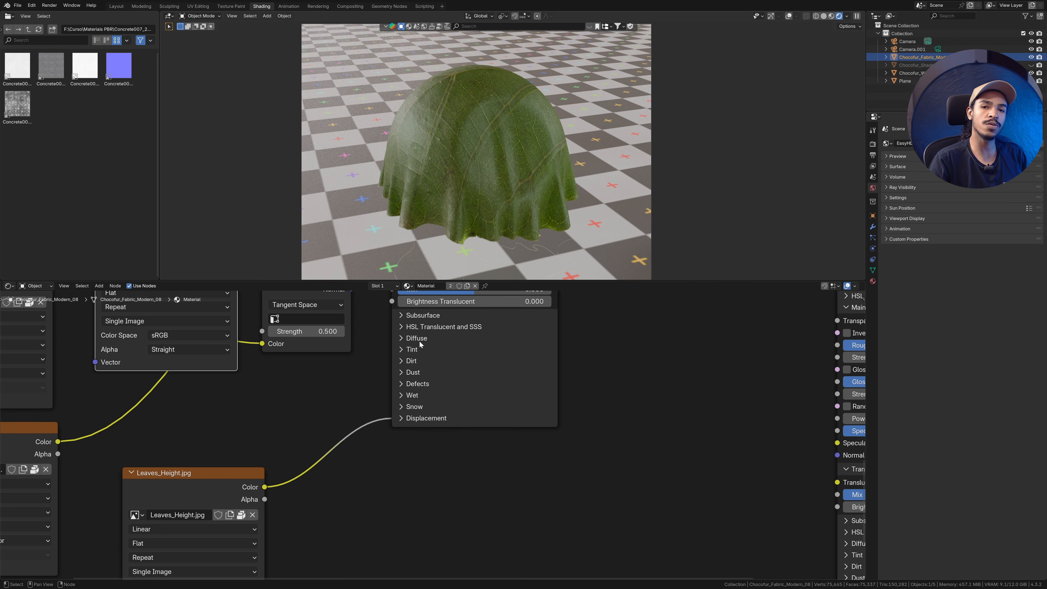
Step: Expand the leaf shader's Tint settings and set both Random and Contrast Random to 0.000
click(416, 349)
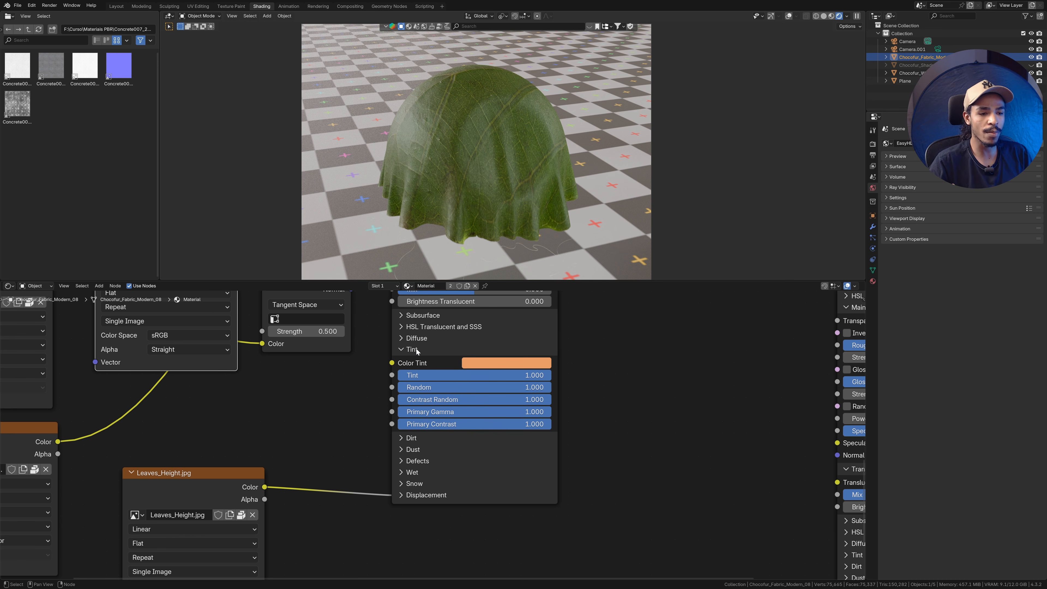
scroll(495, 362, down, 4)
middle_drag(494, 362, 513, 403)
scroll(513, 406, up, 3)
drag(513, 431, 369, 431)
right_click(423, 431)
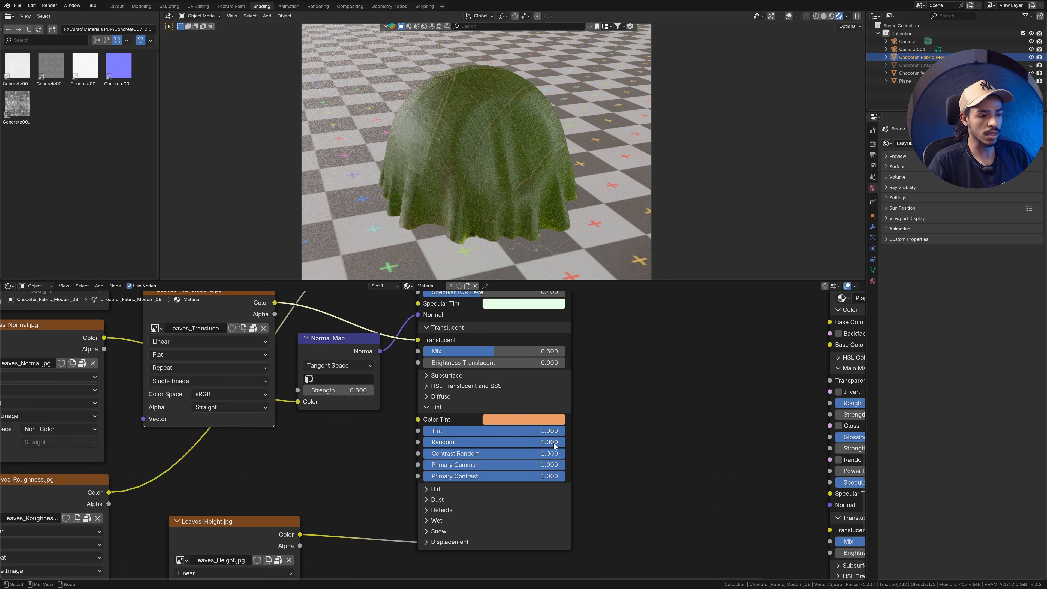
drag(545, 444, 381, 454)
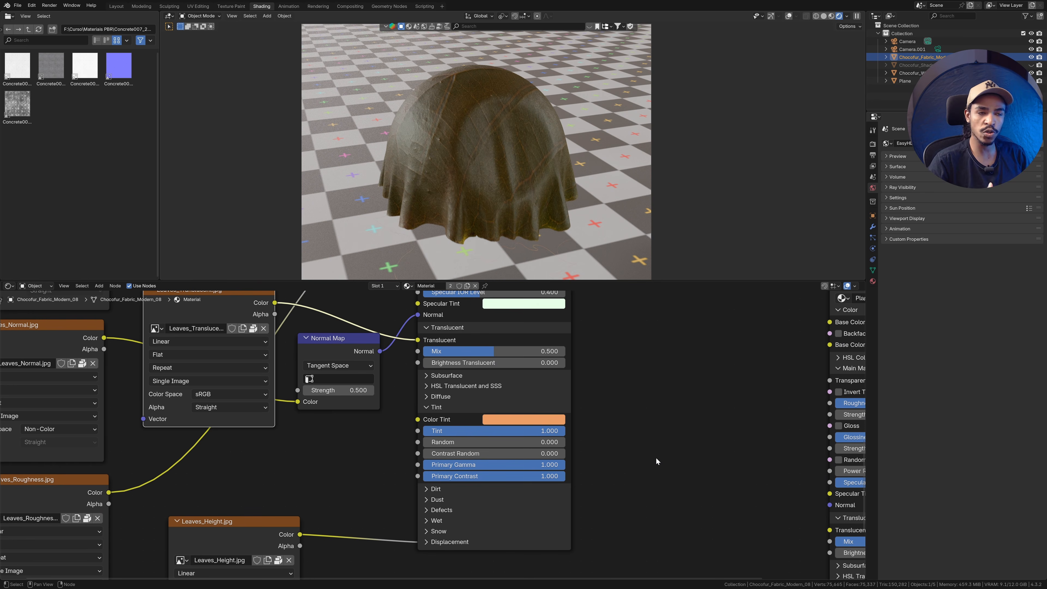
Step: Try a different Color Tint on the leaf and cancel the colour change
scroll(437, 433, up, 2)
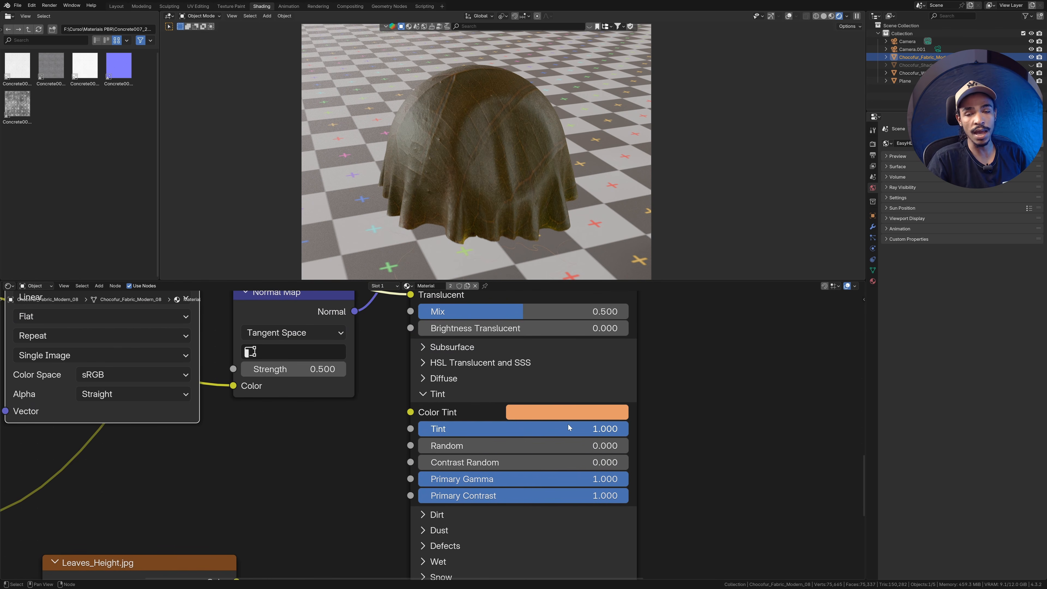
click(572, 411)
drag(573, 220, 613, 161)
right_click(605, 186)
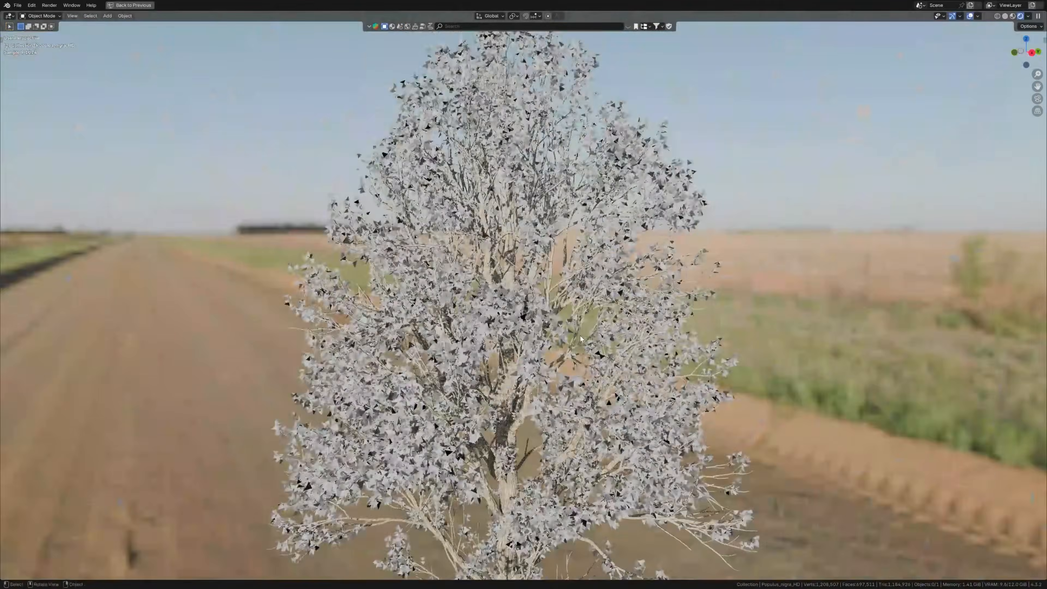
Step: Inspect the Populus nigra tree and its leaves from different angles and distances
mouse_move(580, 339)
middle_down()
mouse_move(578, 306)
mouse_move(577, 331)
middle_up()
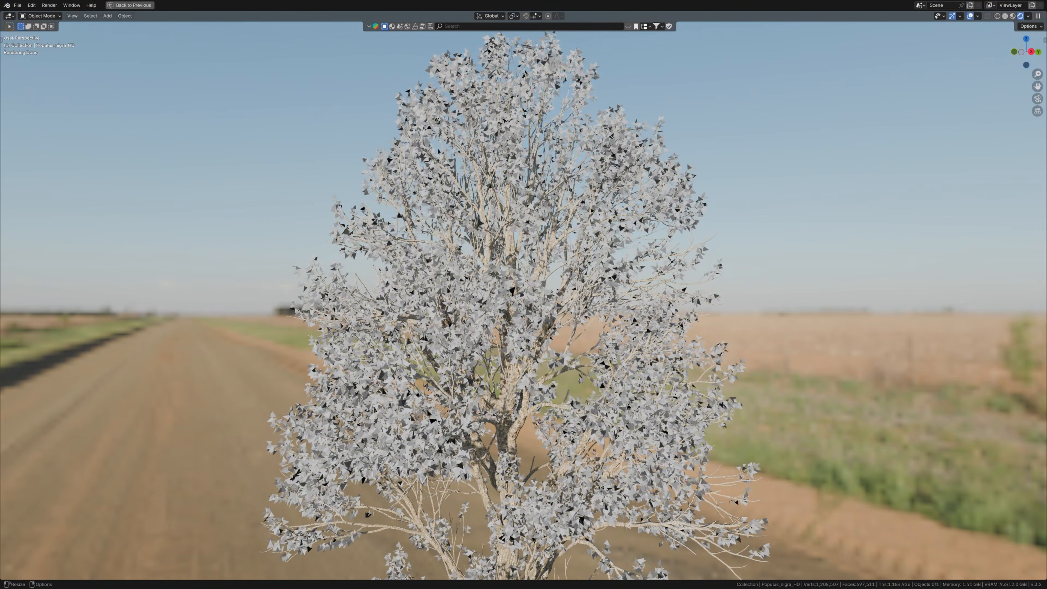
middle_drag(522, 404, 643, 418)
scroll(694, 422, down, 2)
scroll(761, 439, up, 3)
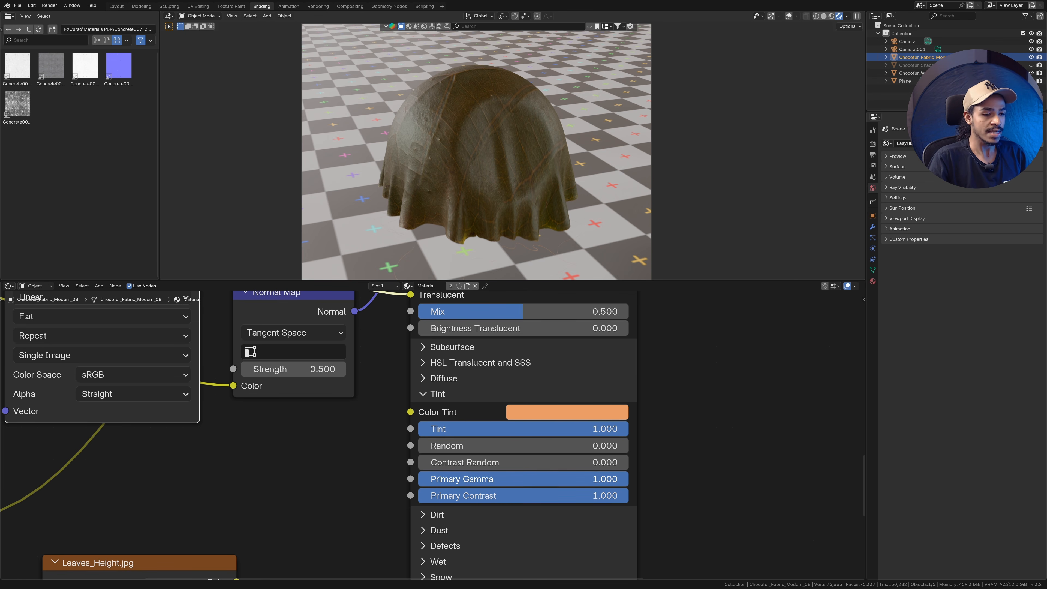
Step: Try Primary Gamma values of 0.001 and 0.665 in the leaf shader's Tint settings
drag(466, 479, 253, 479)
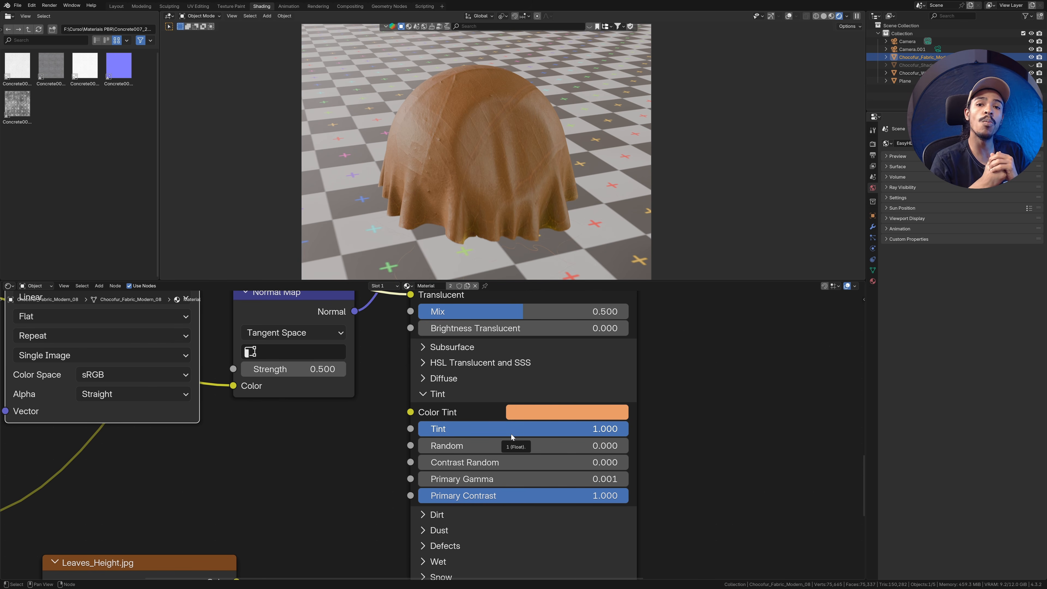
drag(477, 481, 567, 483)
right_click(523, 479)
right_click(419, 494)
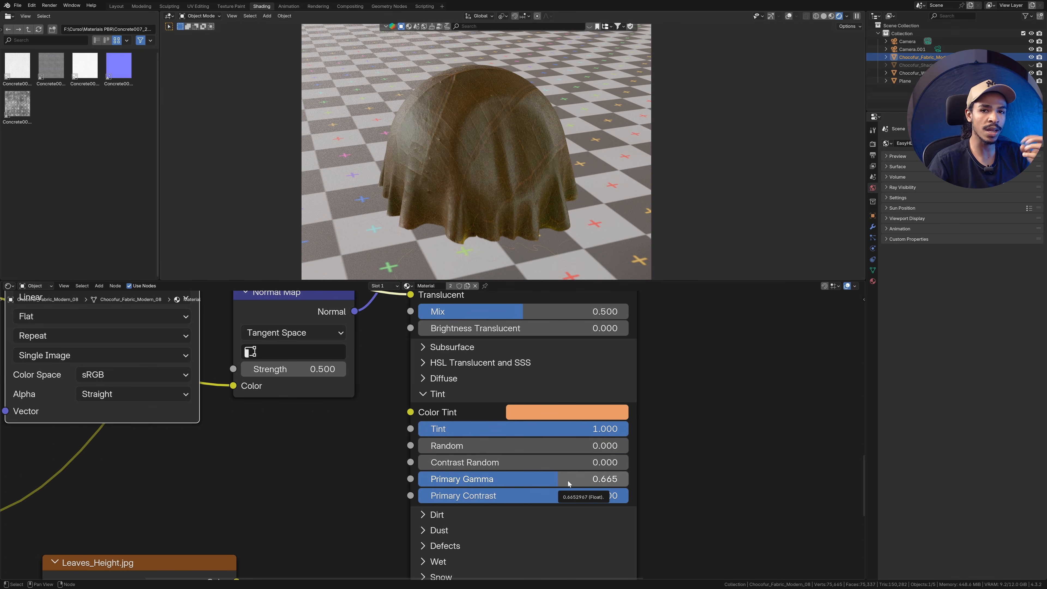
Step: Collapse the Tint settings and enable Dirt with its Translucent option on the leaf shader
click(437, 394)
click(437, 410)
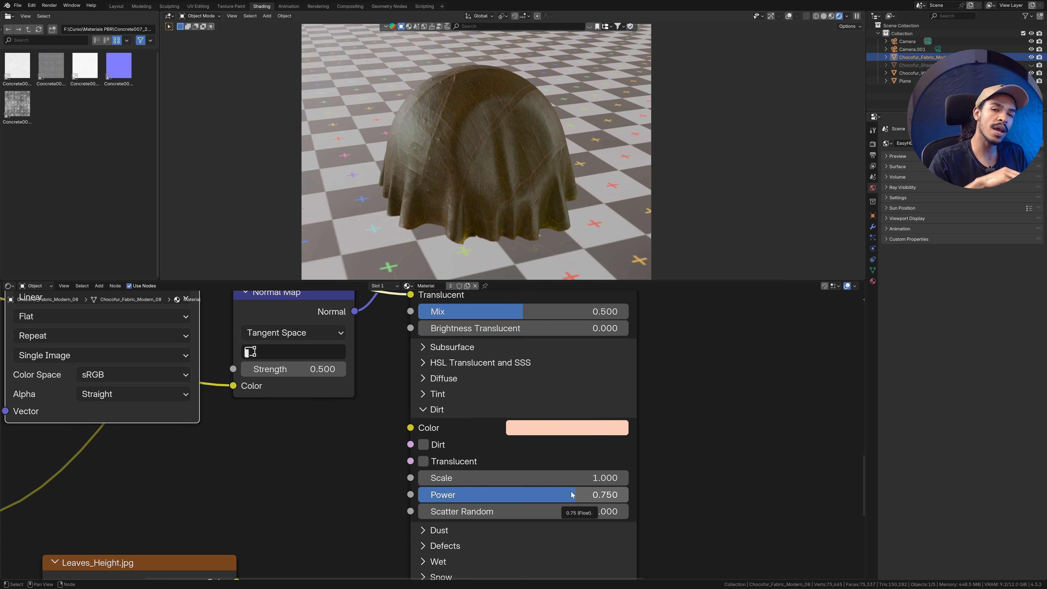
click(425, 444)
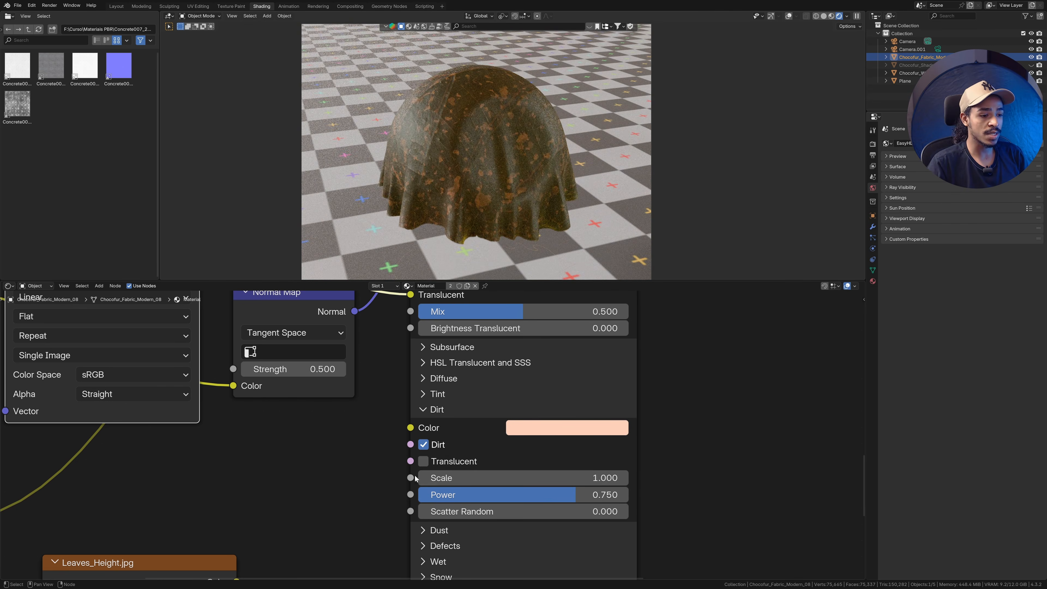
click(445, 466)
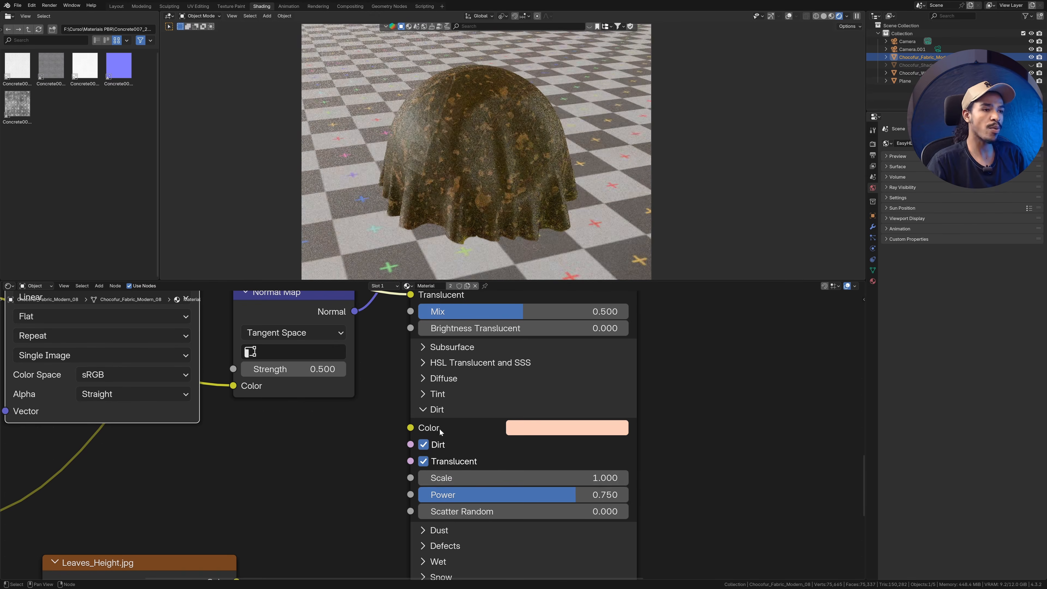
Step: Try different Power, Scale and Scatter Random values for the leaf's dirt and revert them
drag(577, 499, 465, 478)
key(ctrl+z)
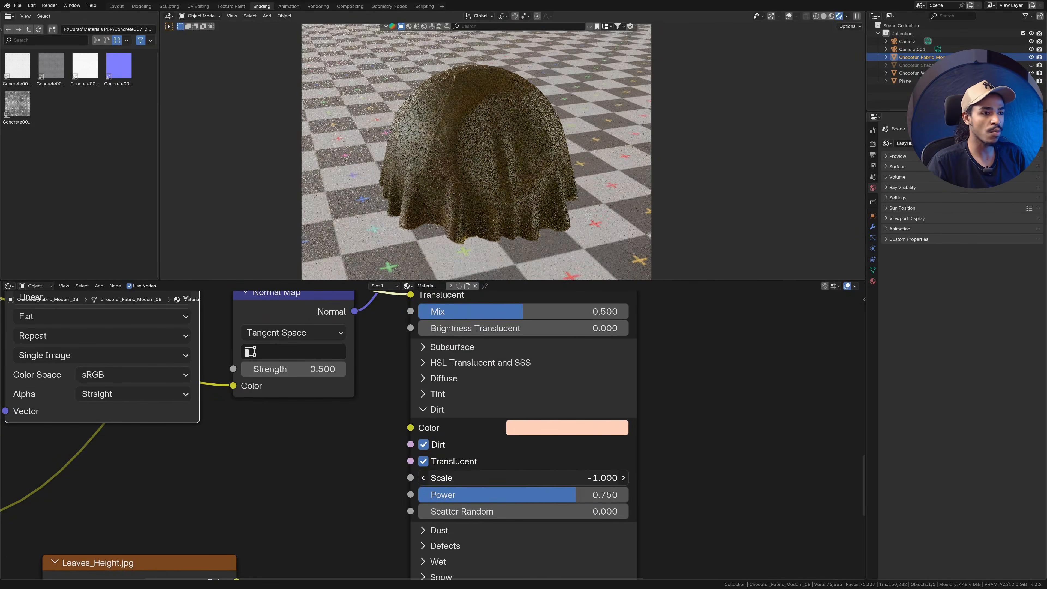
right_click(474, 478)
drag(515, 513, 628, 512)
right_click(628, 512)
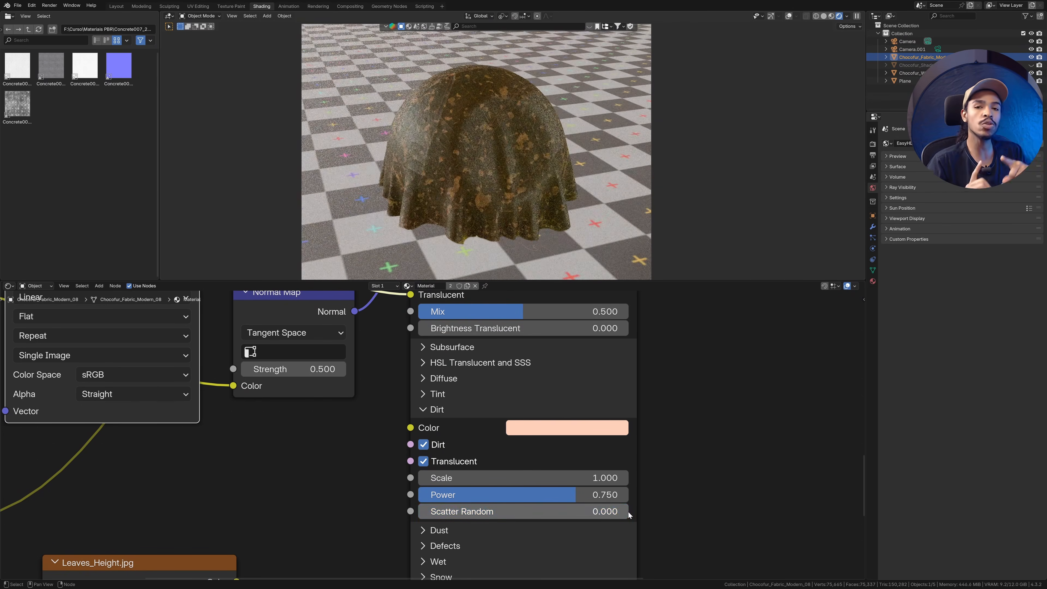
Step: Reduce the leaf shader's Tint amount to its minimum and collapse the Tint settings
middle_drag(449, 377, 450, 391)
click(438, 409)
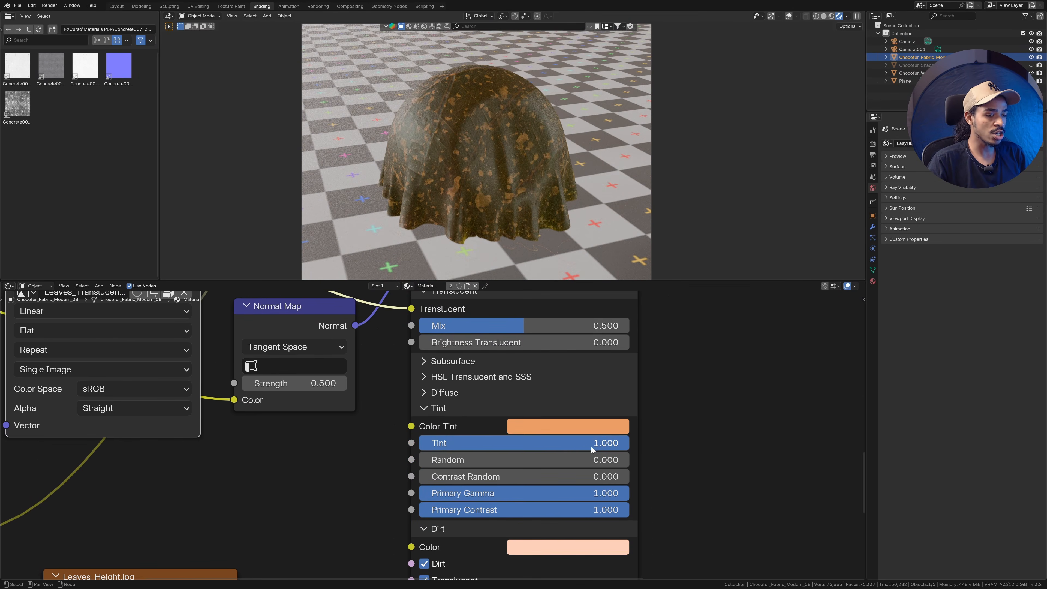
drag(589, 448, 419, 447)
click(438, 407)
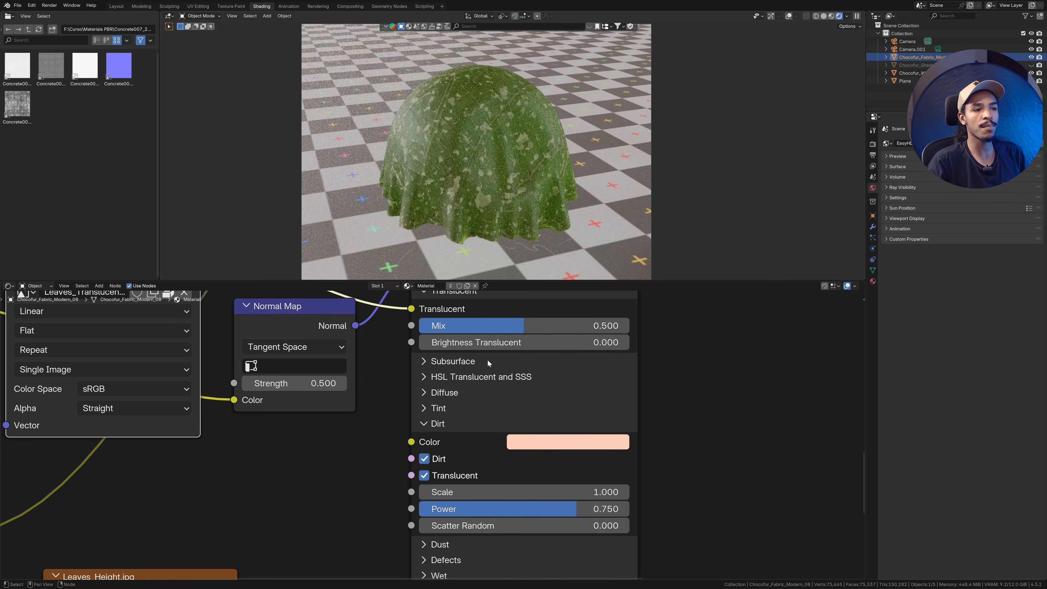
Step: Inspect the leaf up close and enable Dust in its shader
scroll(460, 110, up, 4)
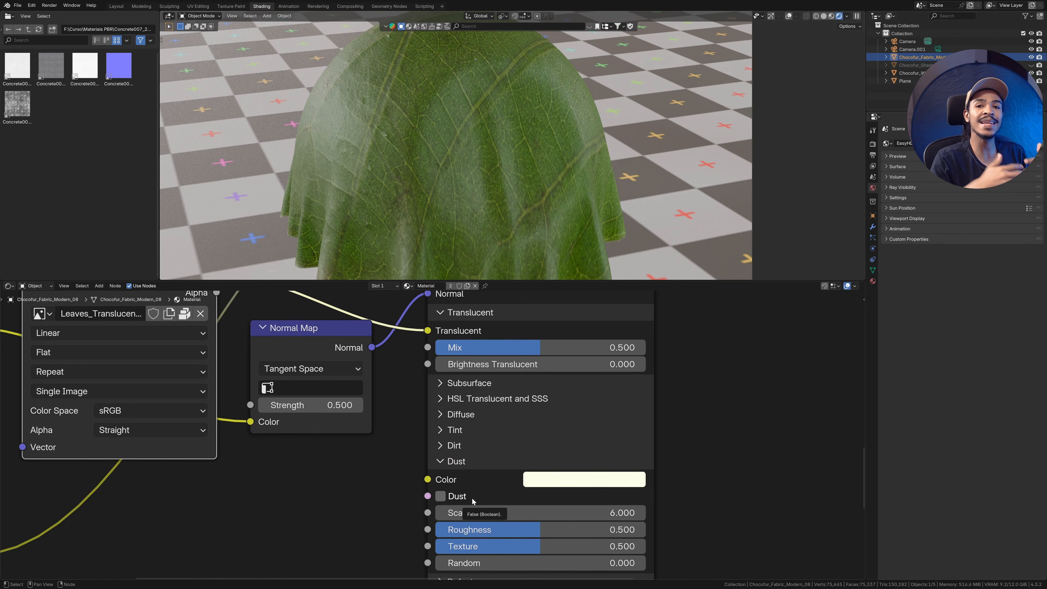
scroll(478, 137, down, 5)
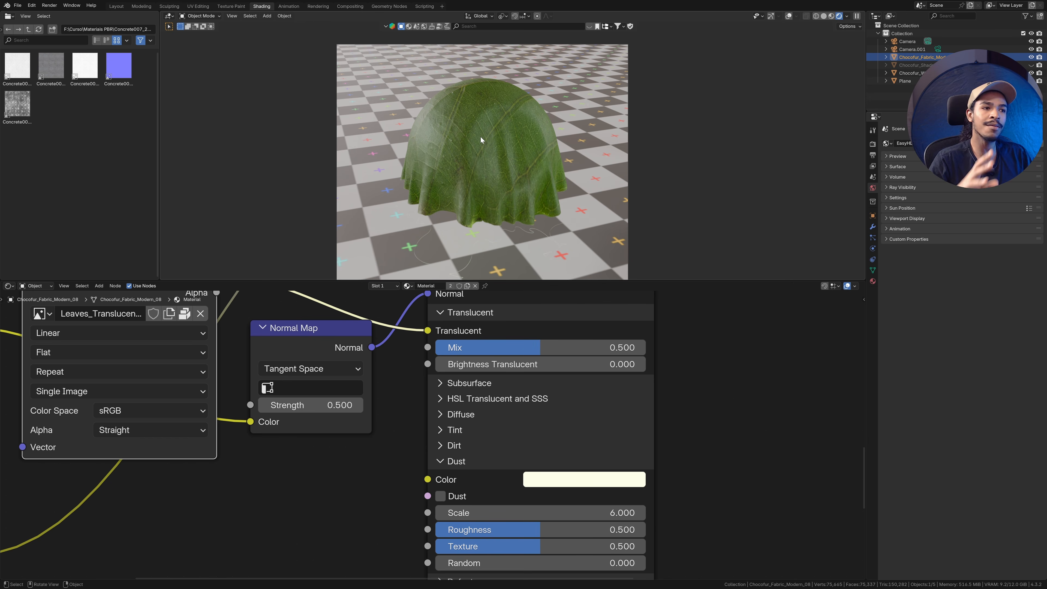
click(440, 495)
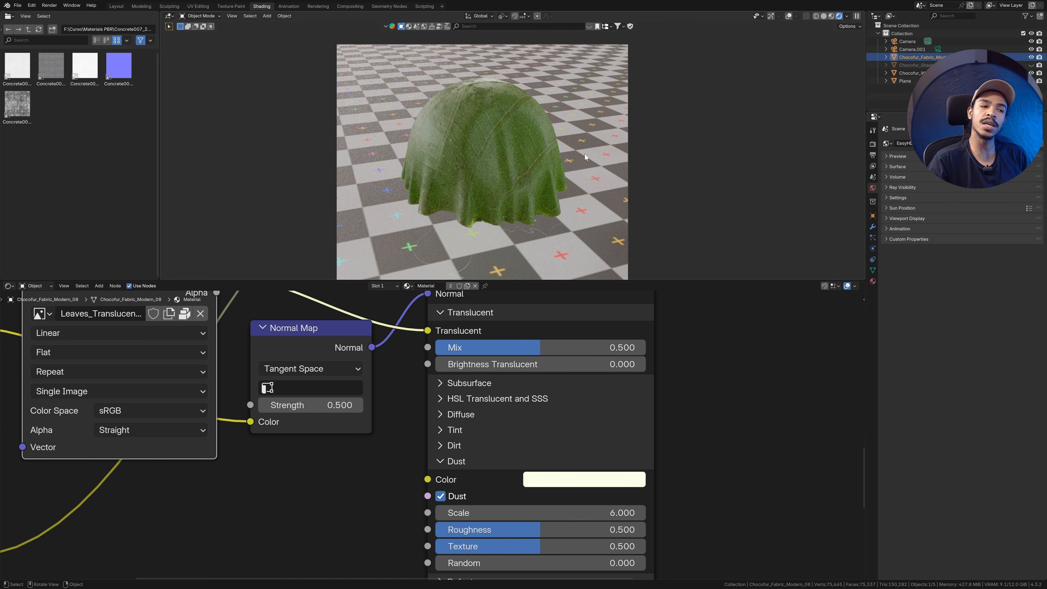
Step: Try a Dust Roughness of 1.000 on the leaf and undo the change
middle_drag(525, 529, 524, 455)
drag(523, 456, 659, 455)
key(ctrl+z)
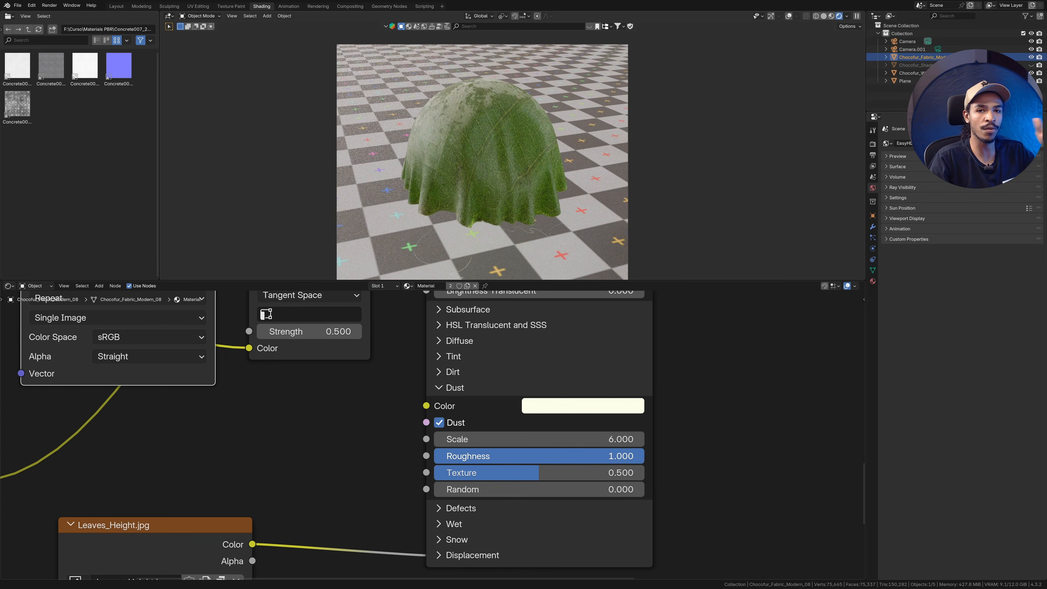
key(ctrl+z)
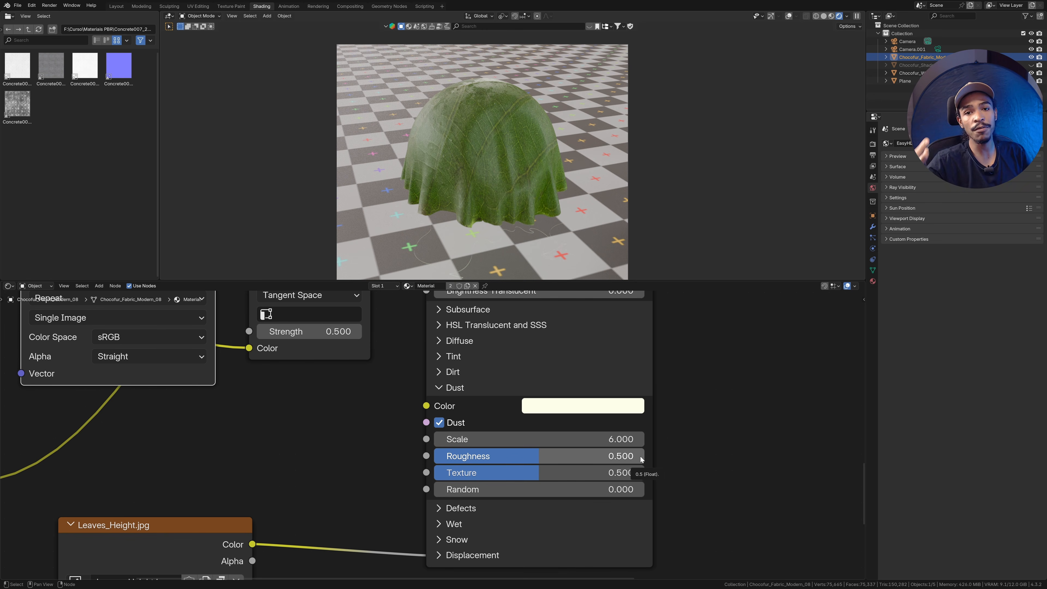
Step: Try changing the dust's Texture and Random values on the leaf and cancel both changes
scroll(516, 464, up, 1)
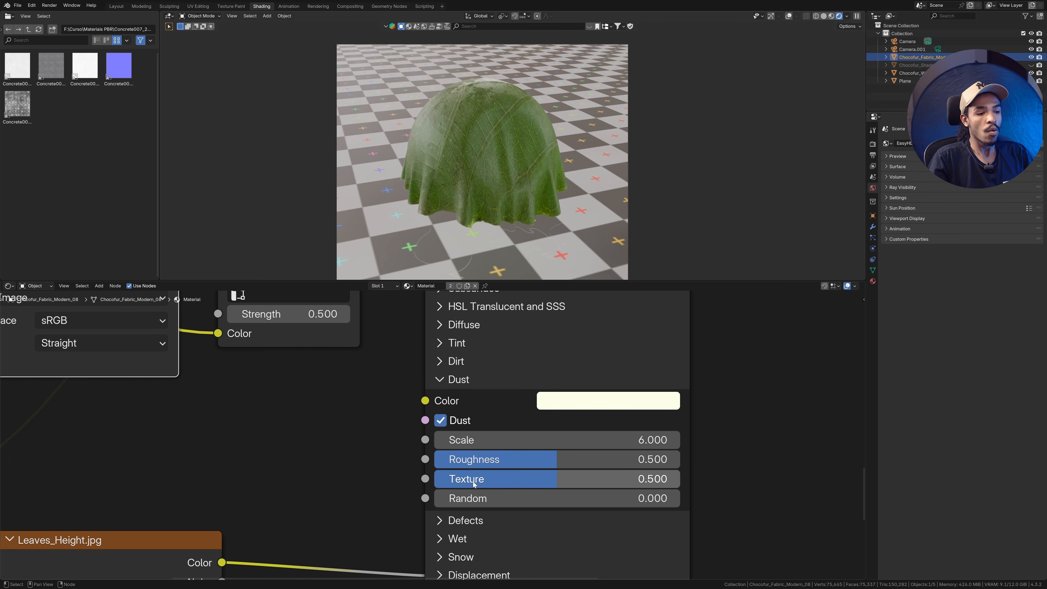
drag(565, 479, 684, 479)
right_click(684, 478)
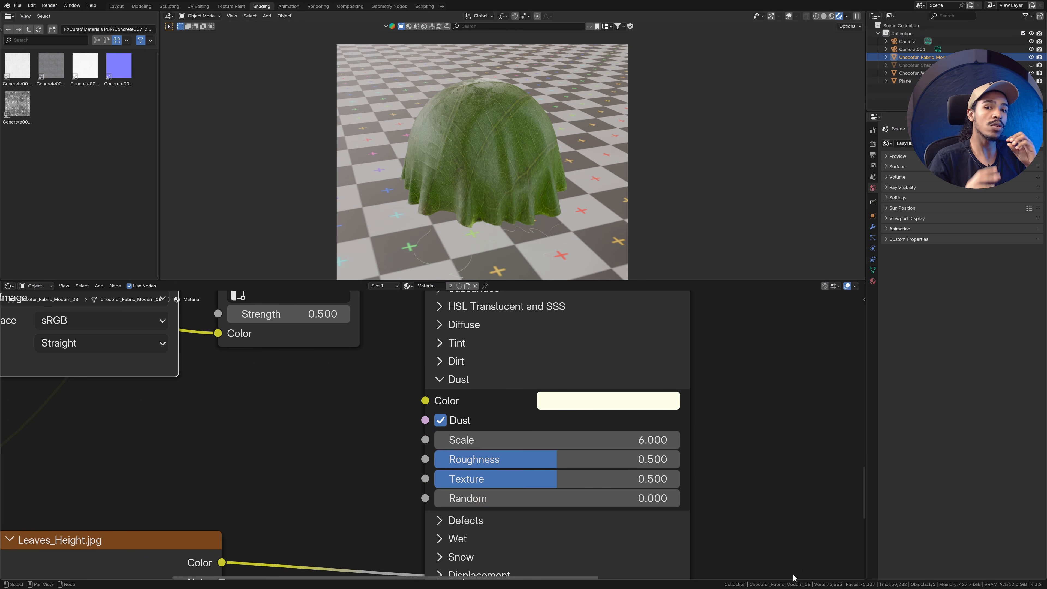
drag(591, 499, 570, 462)
right_click(674, 498)
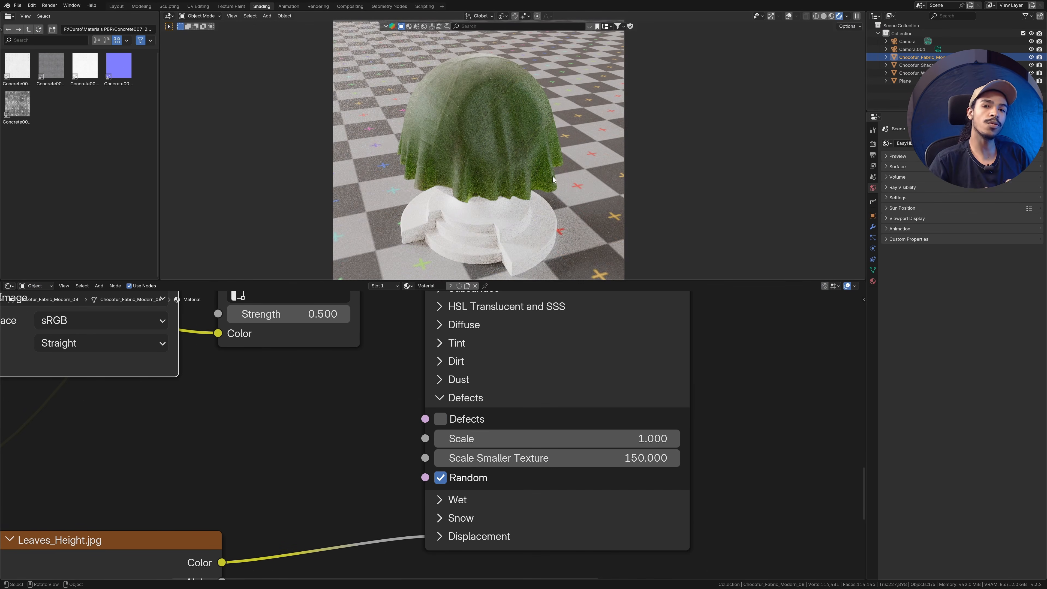
Step: Collapse the leaf shader's Defects settings, enable Wet, and inspect the wet surface up close
click(469, 396)
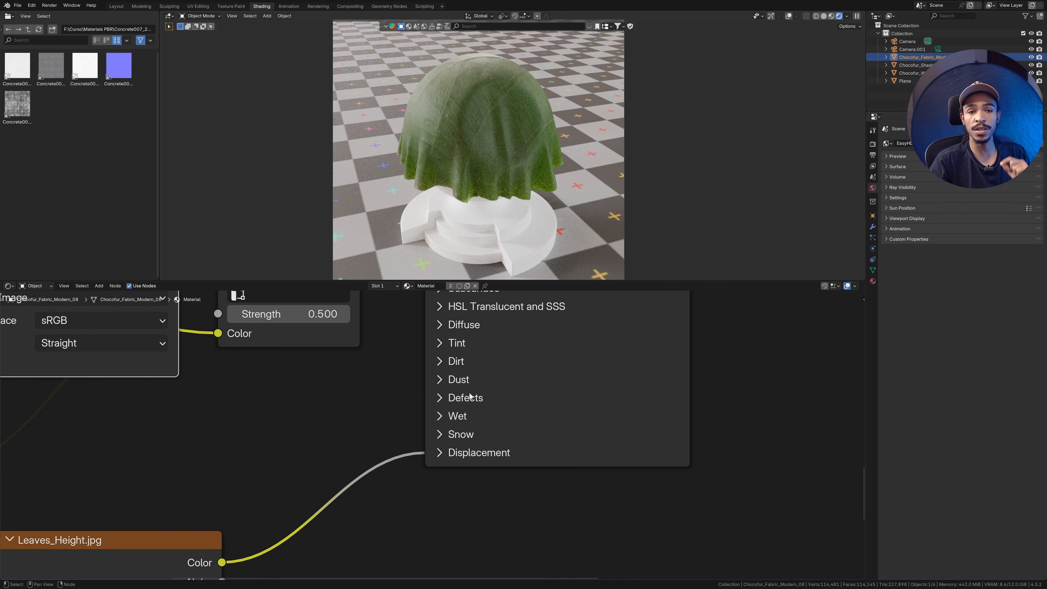
click(470, 417)
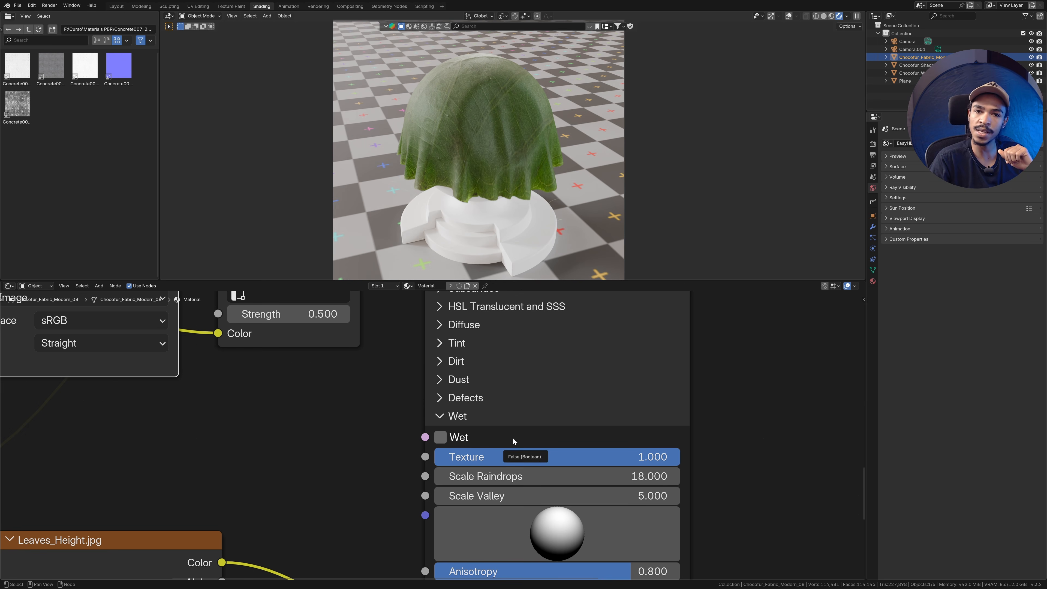
click(440, 437)
scroll(490, 141, up, 4)
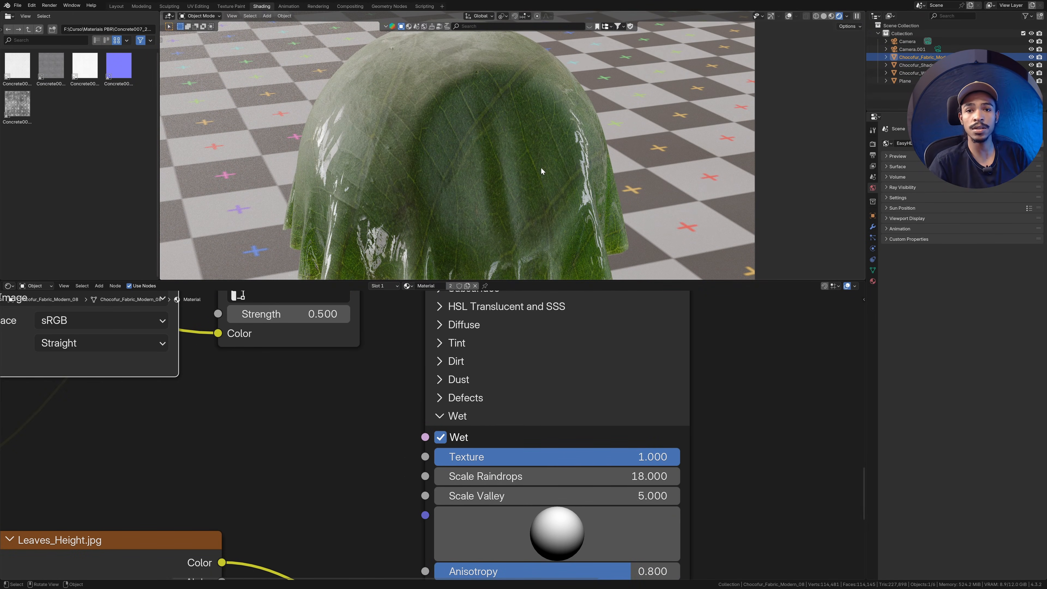
scroll(556, 136, down, 1)
scroll(554, 178, up, 2)
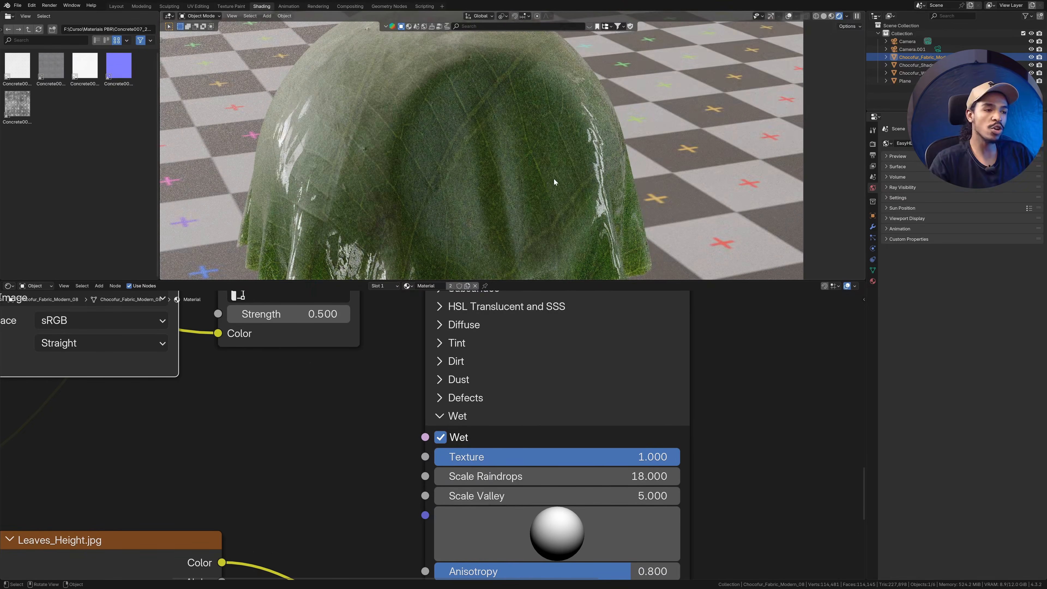
shift+middle_drag(564, 145, 509, 105)
scroll(536, 132, up, 2)
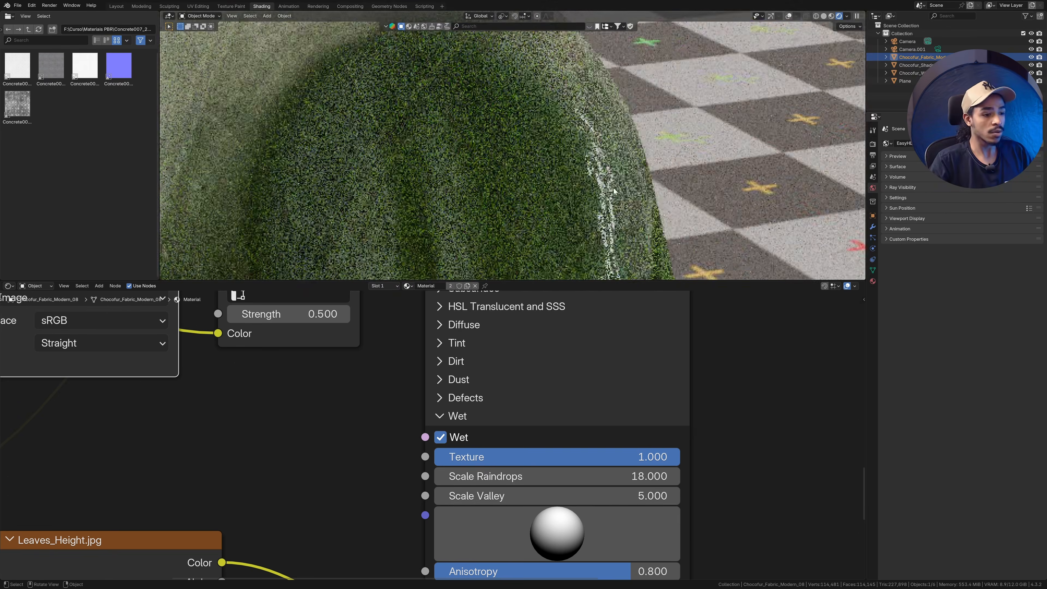
scroll(615, 185, down, 3)
Step: Try other Texture and Scale Raindrops values for the Wet effect and undo the change
drag(649, 459, 899, 470)
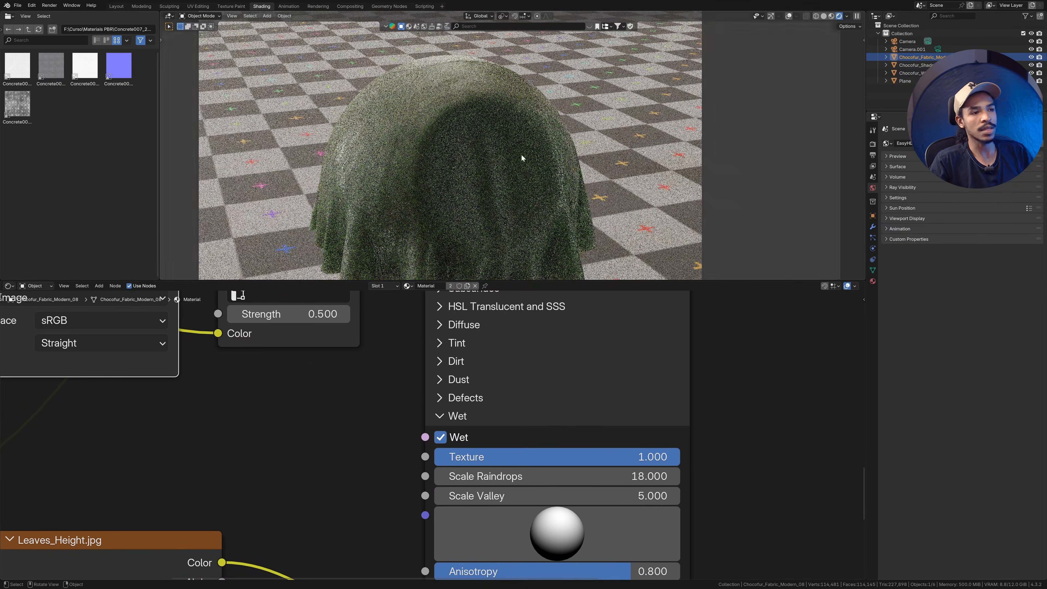
ctrl+middle_drag(521, 158, 535, 238)
drag(568, 476, 693, 476)
key(ctrl+z)
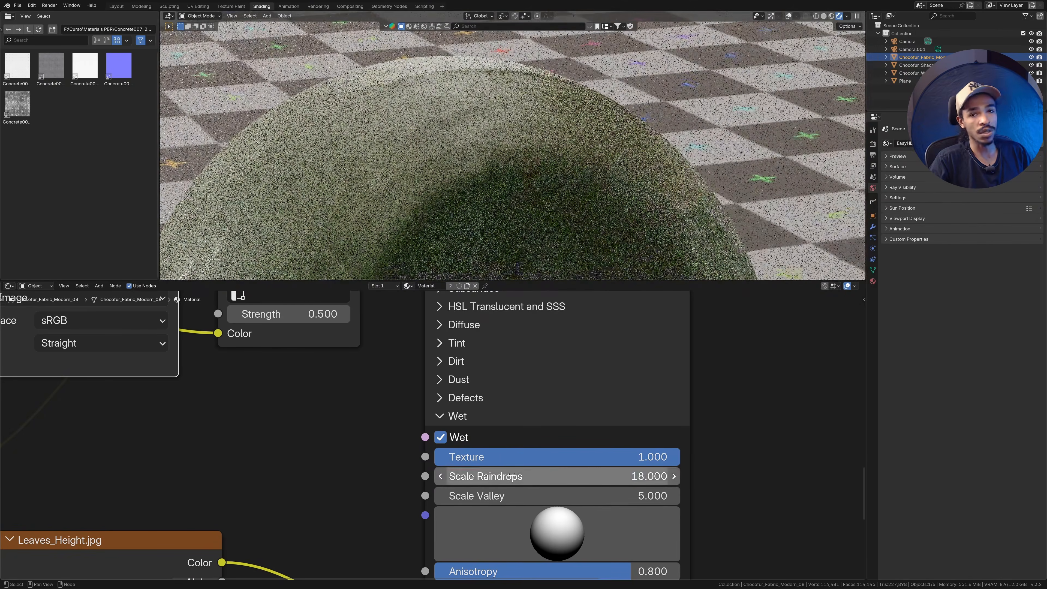
Step: Set the Wet effect's Scale Raindrops to 25 and return to the camera view
click(549, 476)
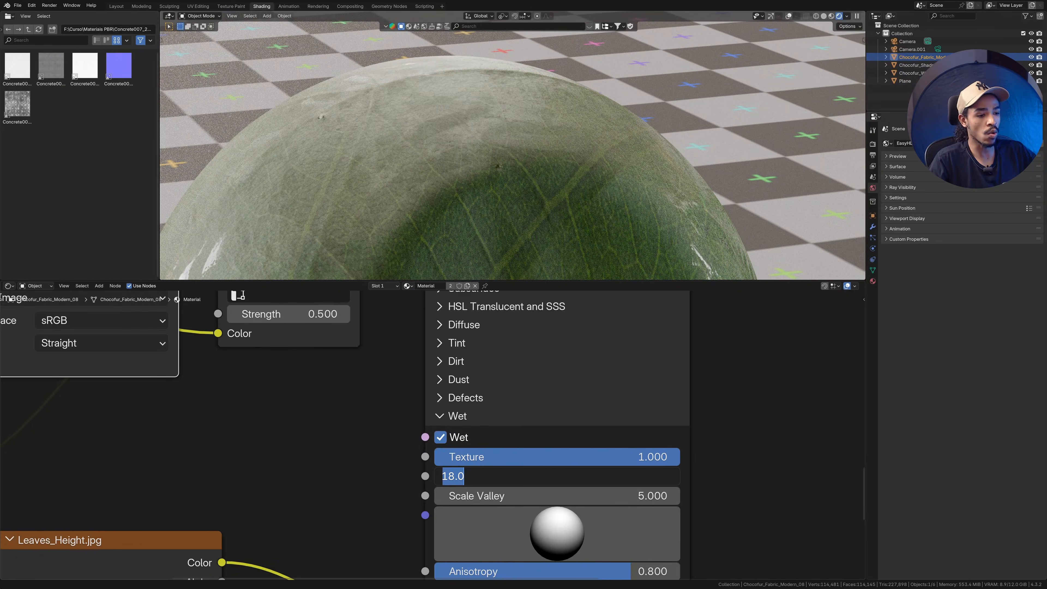
text(25)
key(Return)
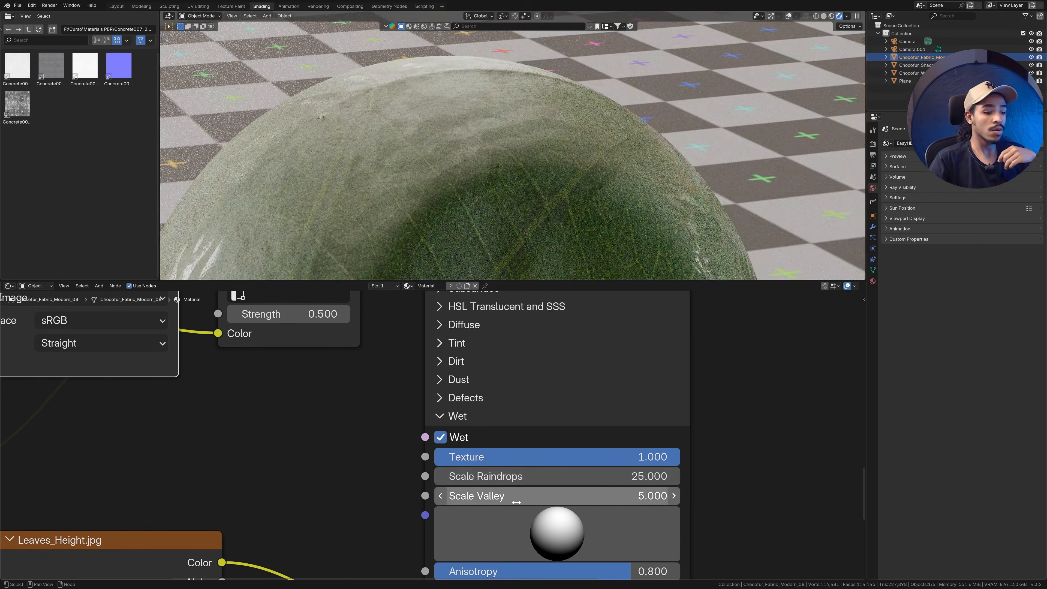
key(KP_0)
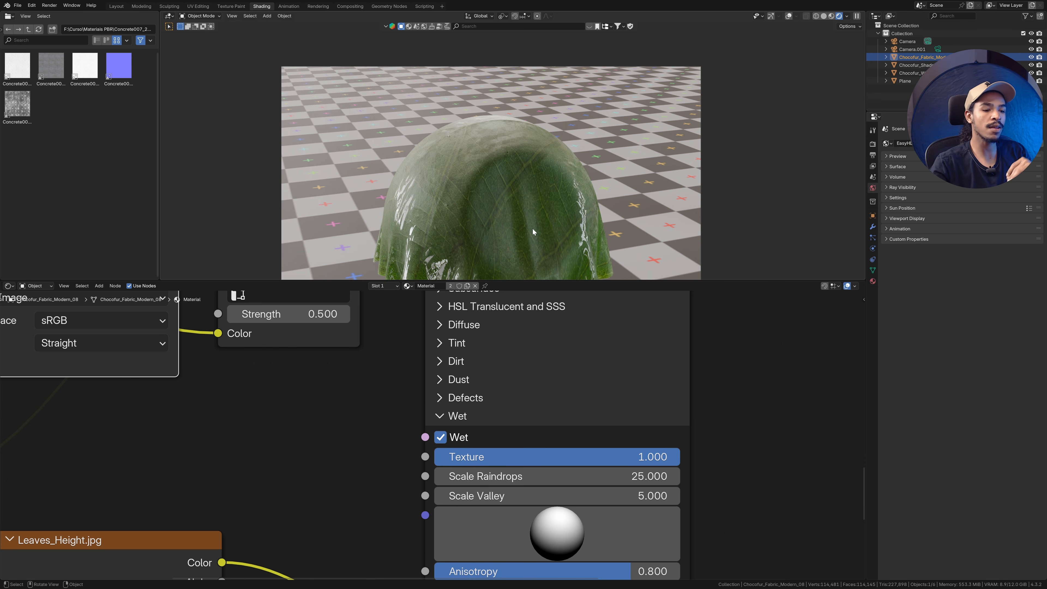
Step: Try changing the Wet effect's Scale Valley and cancel the changes
drag(556, 495, 651, 496)
right_click(542, 499)
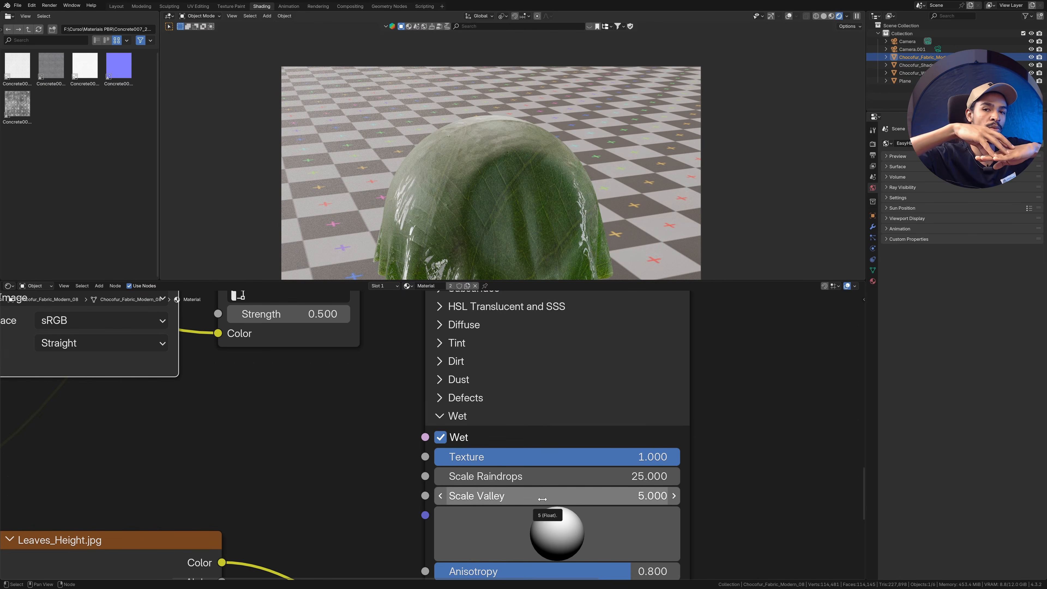
mouse_move(576, 501)
mouse_down()
mouse_move(548, 502)
mouse_move(574, 502)
mouse_up()
right_click(576, 501)
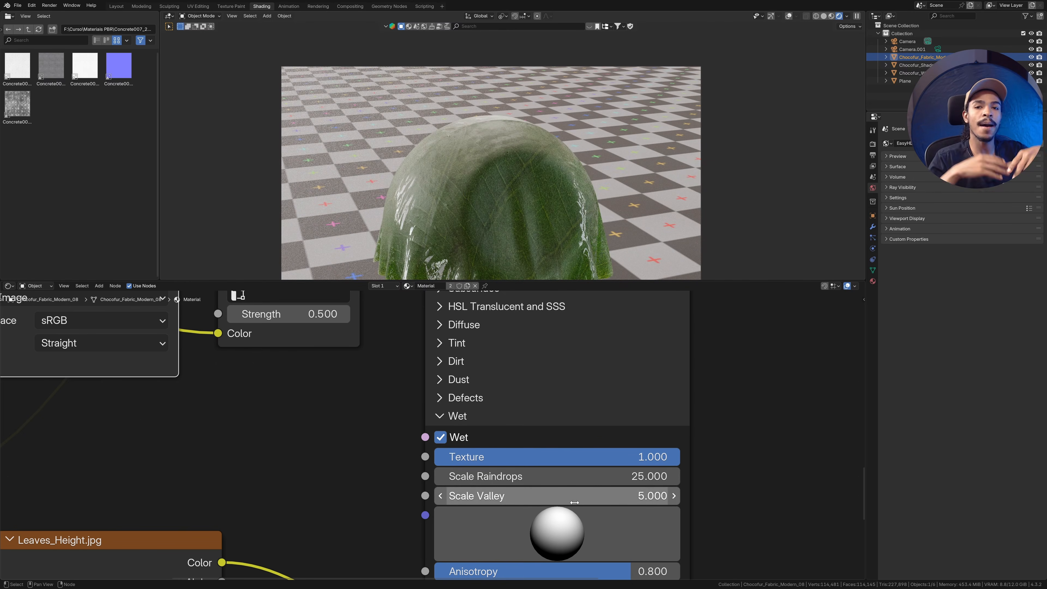
mouse_move(575, 502)
mouse_down()
mouse_move(605, 502)
mouse_move(584, 500)
mouse_up()
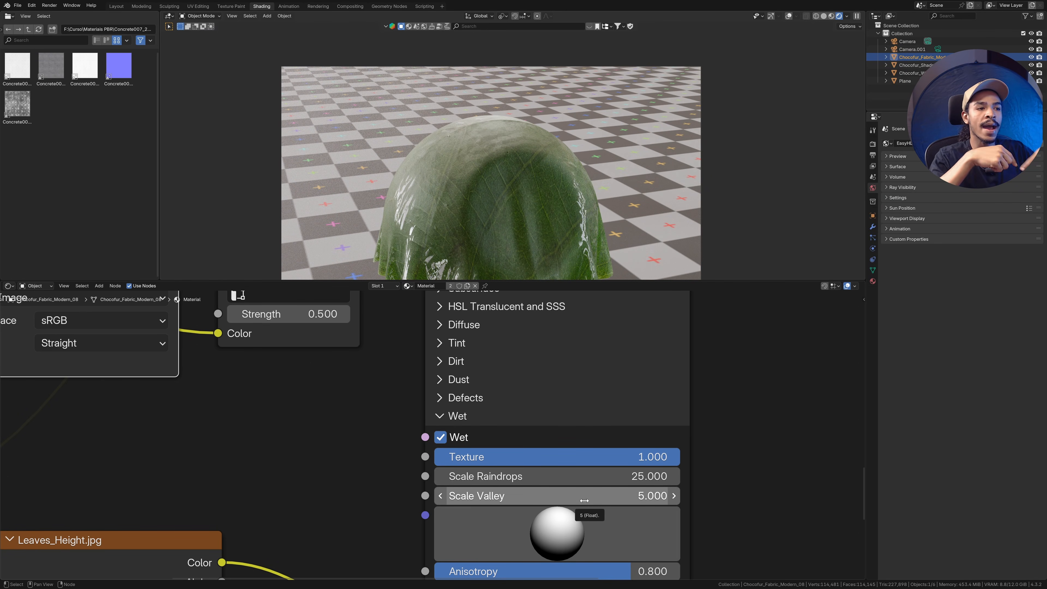
Step: Inspect the wet surface up close and try a Wet Strength of 0.413 on the leaf
middle_drag(604, 520, 583, 446)
scroll(536, 191, up, 3)
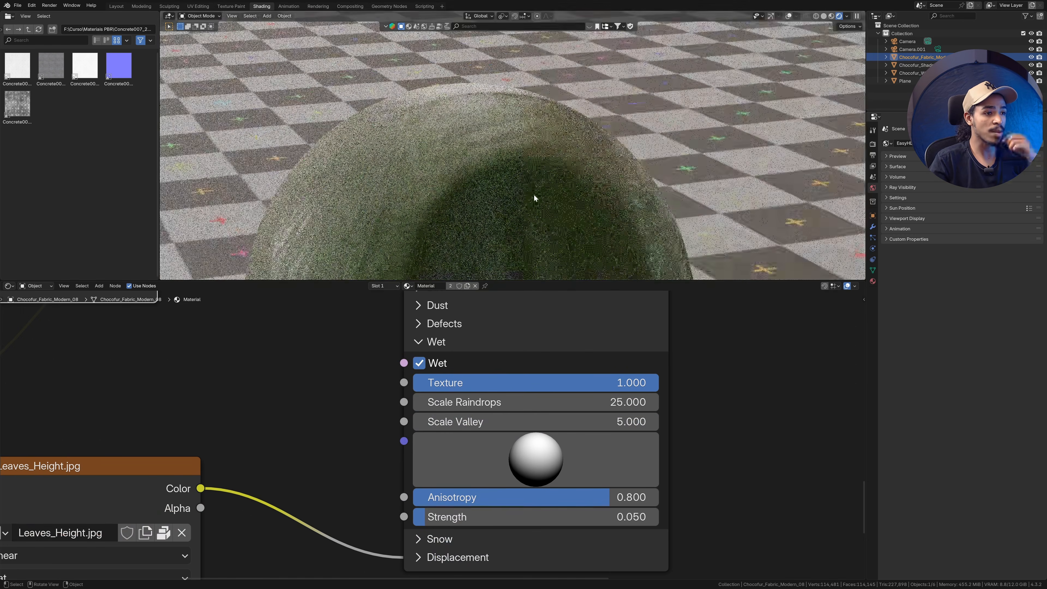
mouse_move(536, 453)
mouse_down()
mouse_move(500, 479)
mouse_move(549, 423)
mouse_move(611, 502)
mouse_move(488, 412)
mouse_move(719, 452)
mouse_move(617, 552)
mouse_move(451, 551)
mouse_move(510, 486)
mouse_move(576, 495)
mouse_up()
scroll(565, 263, down, 2)
scroll(451, 158, up, 4)
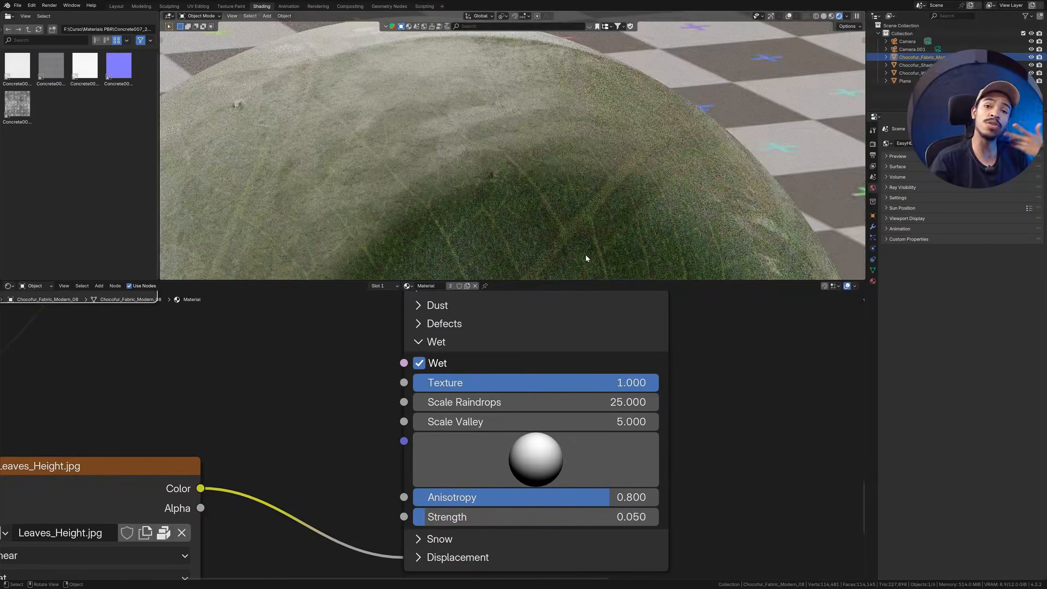
mouse_move(620, 504)
mouse_down()
mouse_move(524, 503)
mouse_move(659, 504)
mouse_move(413, 503)
mouse_move(659, 497)
mouse_move(413, 497)
mouse_move(609, 497)
mouse_up()
mouse_move(532, 517)
mouse_down()
mouse_move(658, 517)
mouse_move(425, 516)
mouse_move(564, 517)
mouse_move(514, 517)
mouse_up()
scroll(581, 182, down, 4)
key(KP_0)
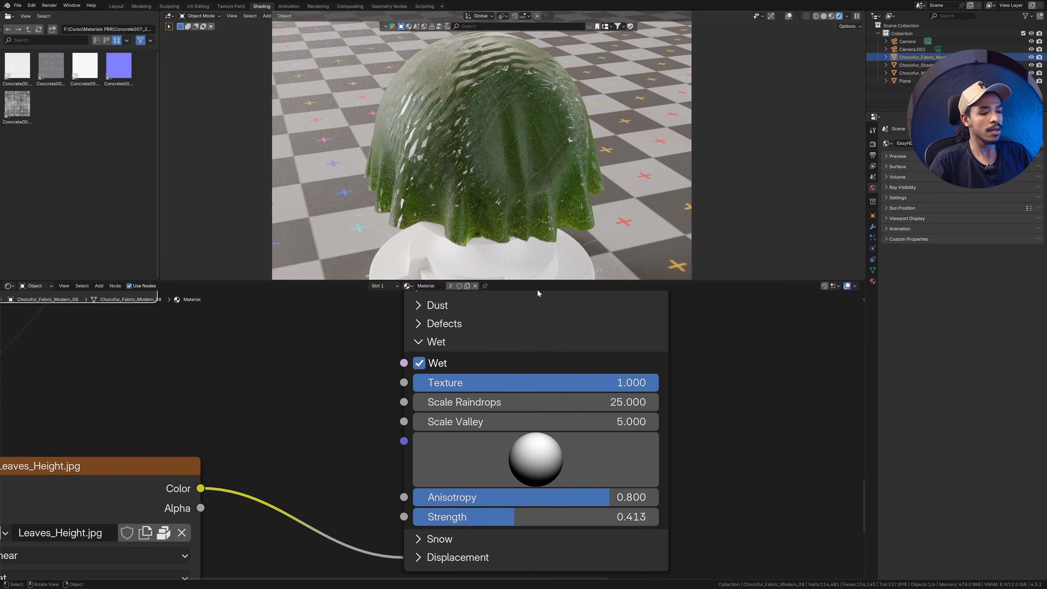
Step: Set the Wet effect's Strength to 0.01
double_click(596, 516)
key(BackSpace)
key(BackSpace)
key(BackSpace)
key(BackSpace)
key(BackSpace)
key(BackSpace)
text(01)
key(Return)
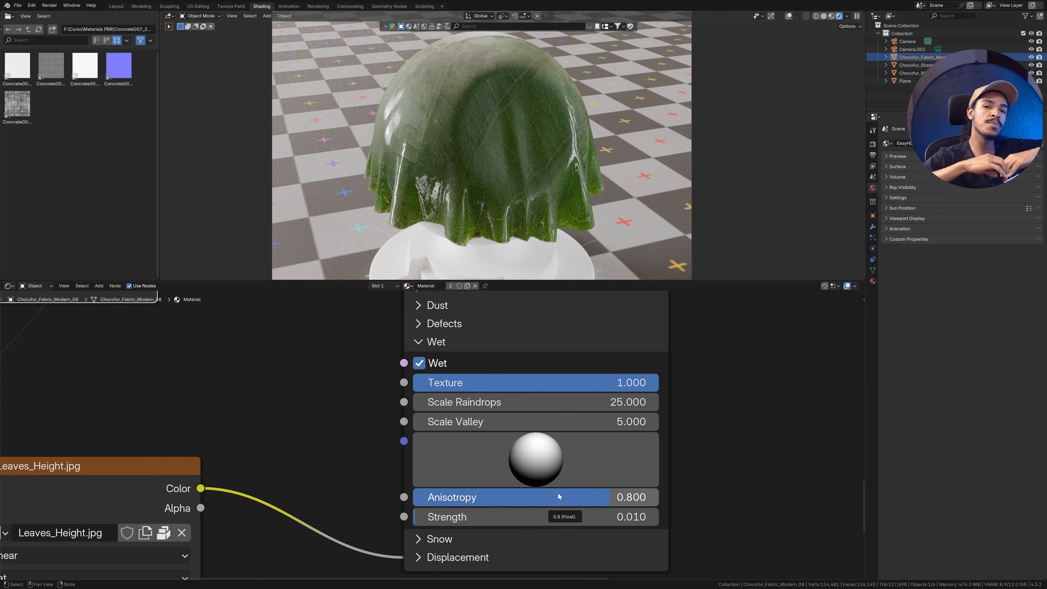
Step: Raise the Wet Strength to 0.348, disable Wet, and expand the Snow settings in its place
mouse_move(510, 518)
mouse_down()
mouse_move(624, 519)
mouse_move(498, 518)
mouse_up()
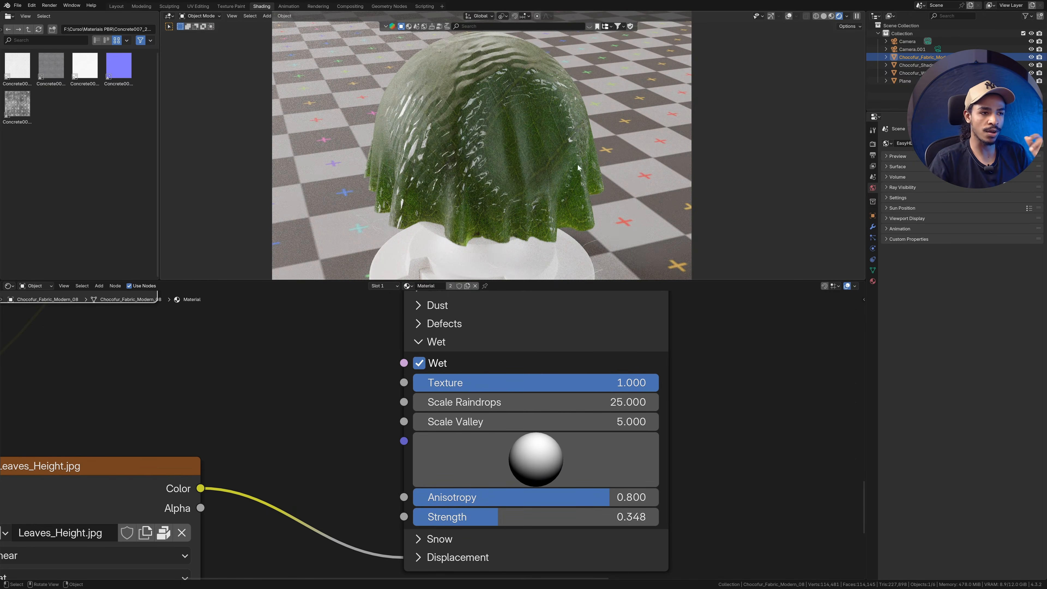
click(419, 363)
click(419, 362)
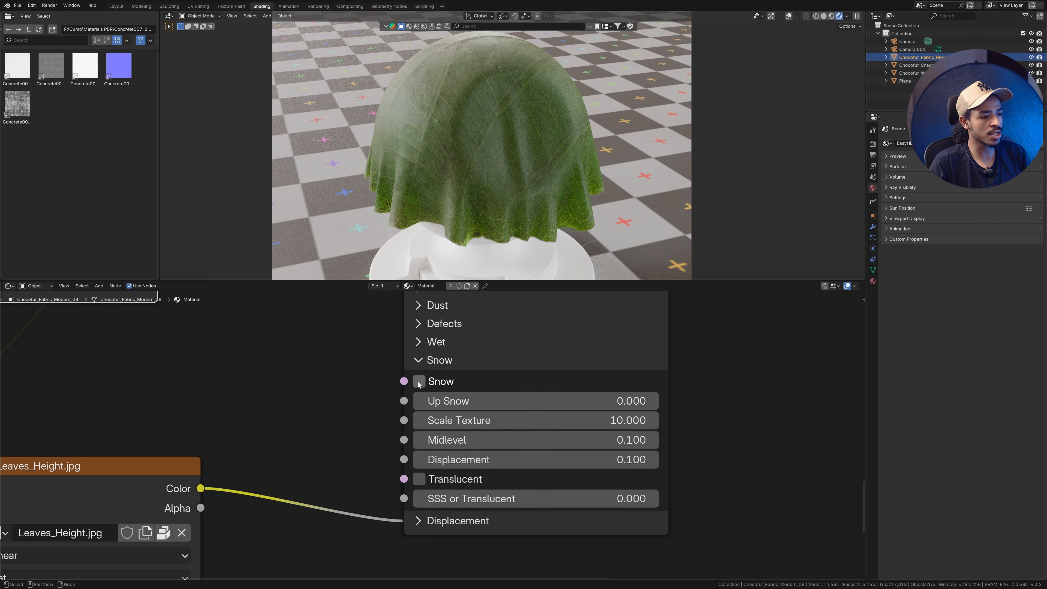
Step: Try Snow on the leaf with Up Snow at 1.000, disable it again, and collapse its settings
click(418, 382)
drag(433, 400, 515, 400)
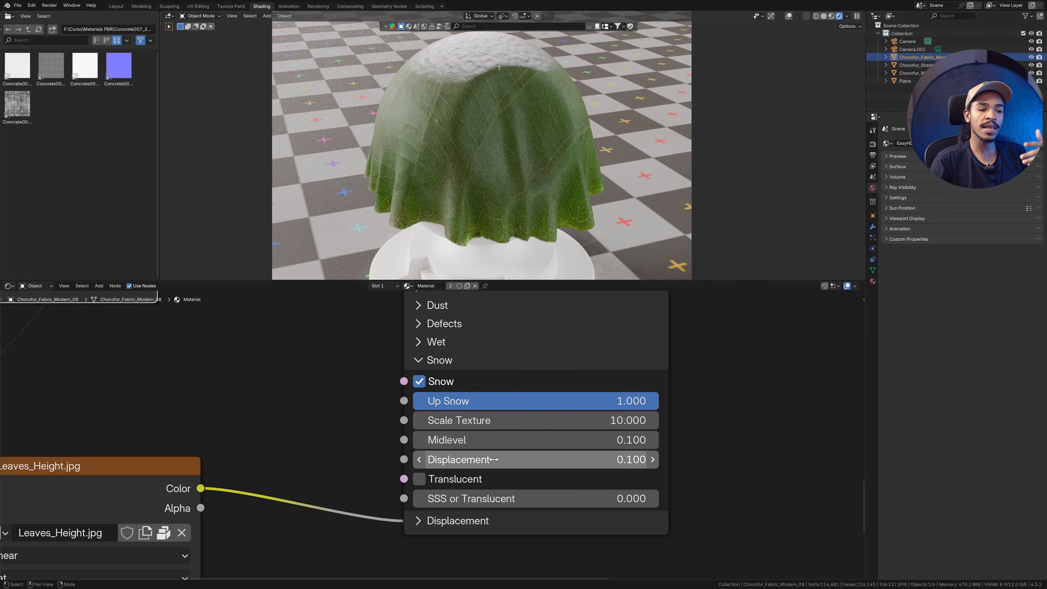
click(428, 381)
click(420, 360)
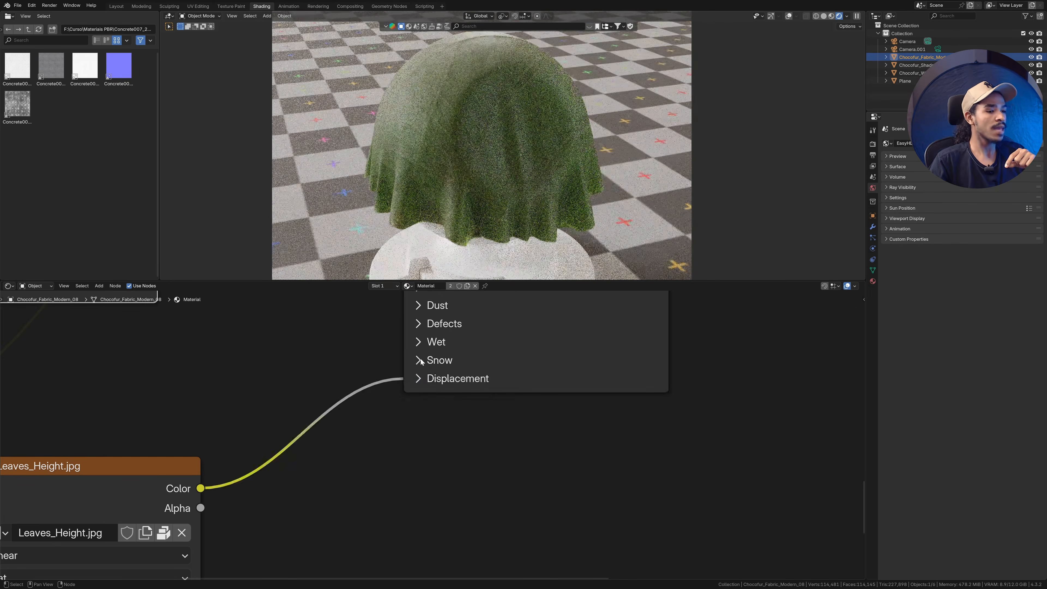
Step: Expand the shader's Displacement settings and inspect how its displacement output feeds the Material Output
click(433, 382)
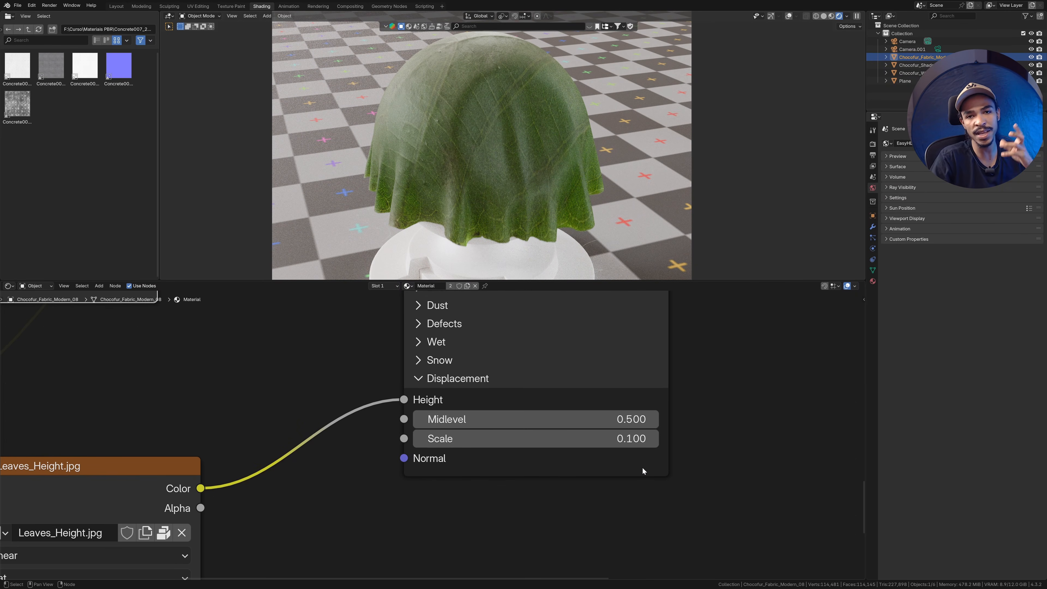
scroll(642, 475, down, 4)
scroll(473, 519, up, 4)
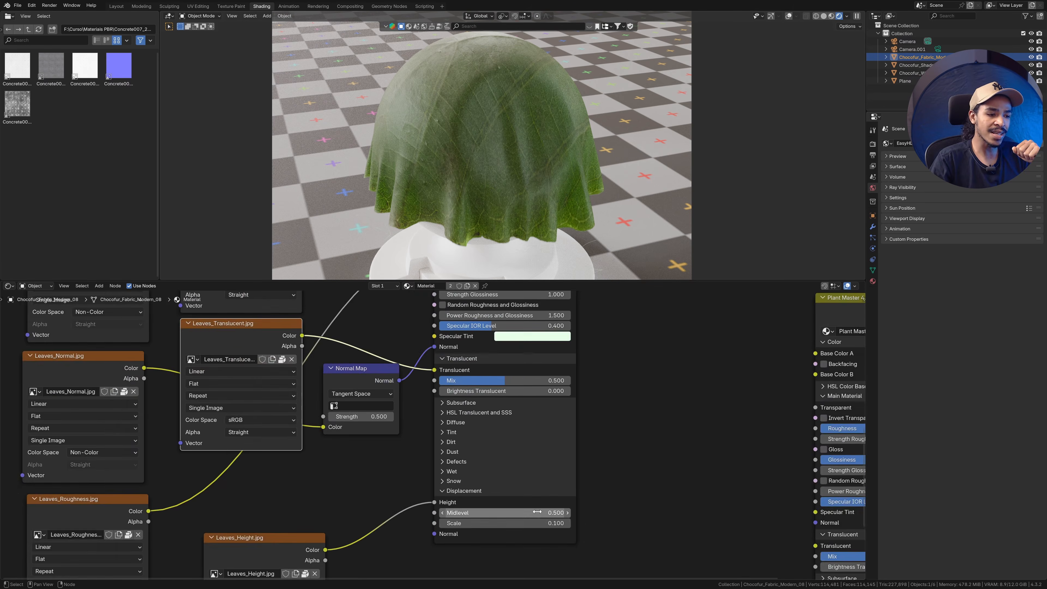
click(475, 541)
click(484, 542)
click(465, 522)
scroll(502, 464, down, 6)
middle_drag(504, 462, 434, 577)
scroll(482, 401, up, 3)
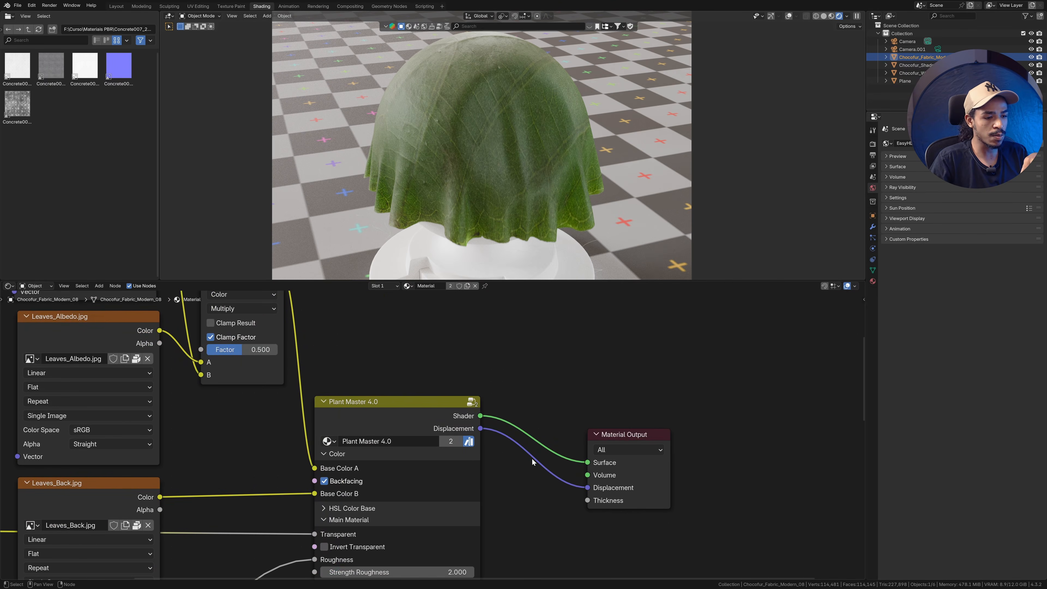
Step: Disconnect Plant Master 4.0's Displacement output from the Material Output
drag(636, 436, 612, 380)
right_click(611, 380)
scroll(562, 453, down, 5)
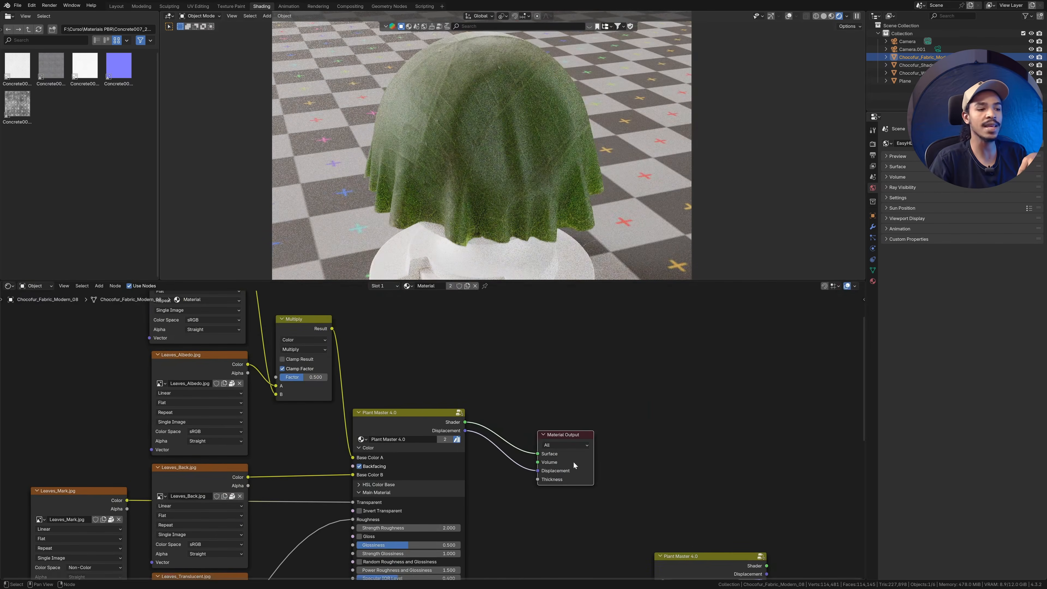
middle_drag(561, 453, 557, 379)
scroll(539, 392, up, 7)
drag(605, 370, 543, 409)
scroll(536, 421, down, 6)
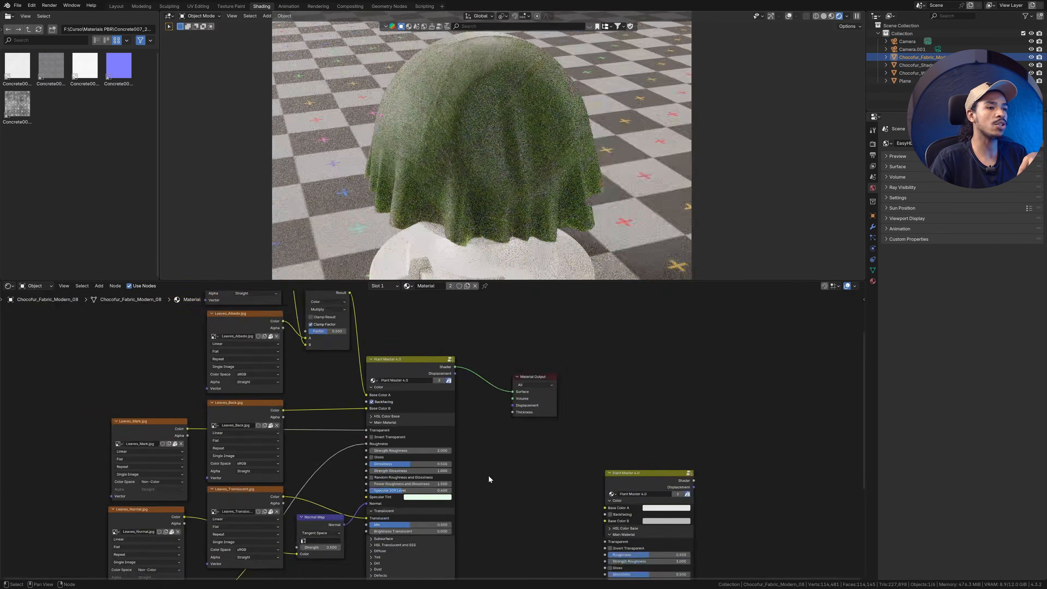
Step: Enable Snow in the leaf shader, set Up Snow to 0.000, and inspect the snow up close
middle_drag(502, 441, 544, 355)
scroll(445, 532, up, 6)
middle_drag(447, 573, 452, 474)
click(431, 375)
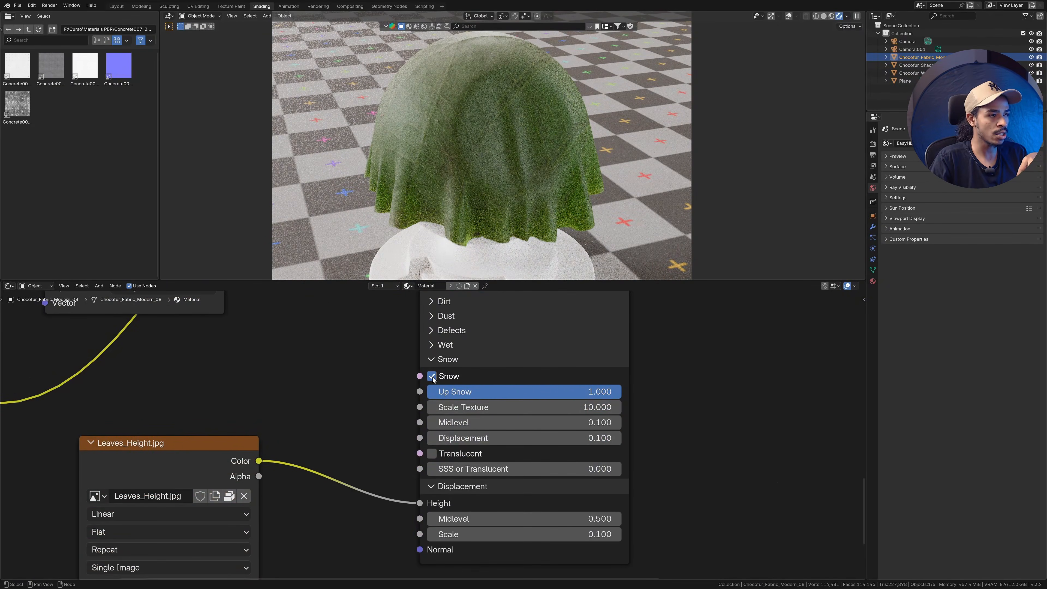
drag(563, 394, 427, 392)
shift+middle_drag(564, 206, 582, 128)
scroll(583, 128, up, 5)
scroll(614, 436, down, 6)
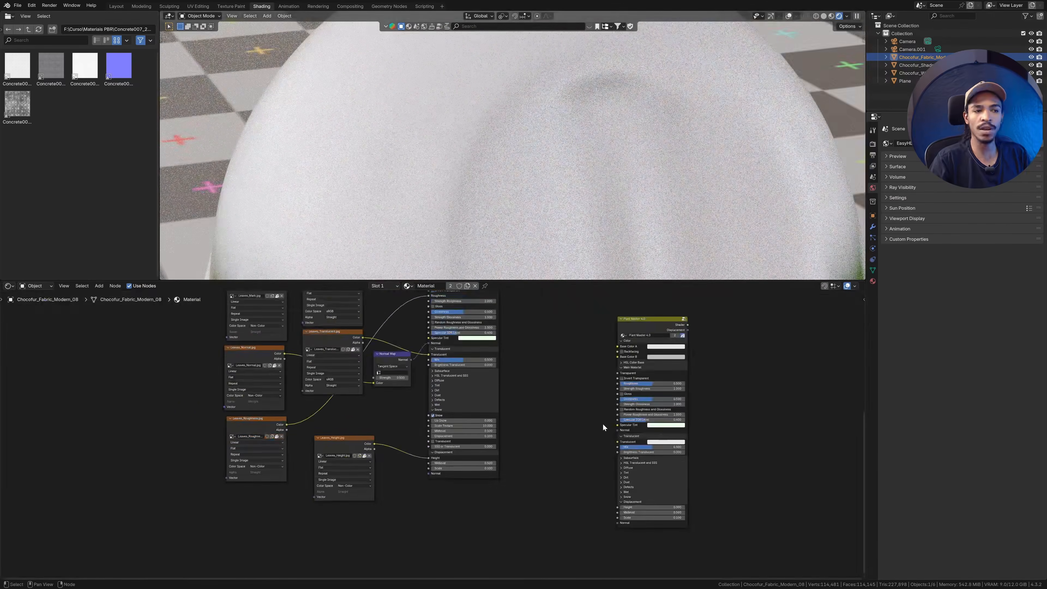
Step: Connect Plant Master 4.0's Displacement output to the Material Output's Displacement input
scroll(544, 450, up, 2)
scroll(544, 451, up, 6)
drag(600, 433, 681, 476)
scroll(577, 162, down, 5)
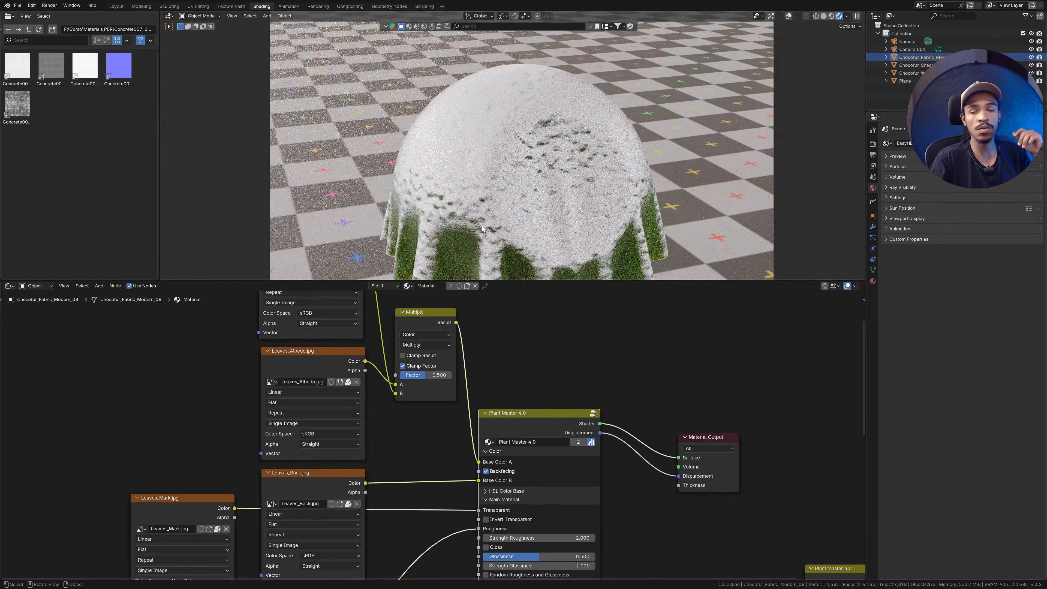
scroll(594, 400, down, 2)
middle_drag(547, 476, 575, 365)
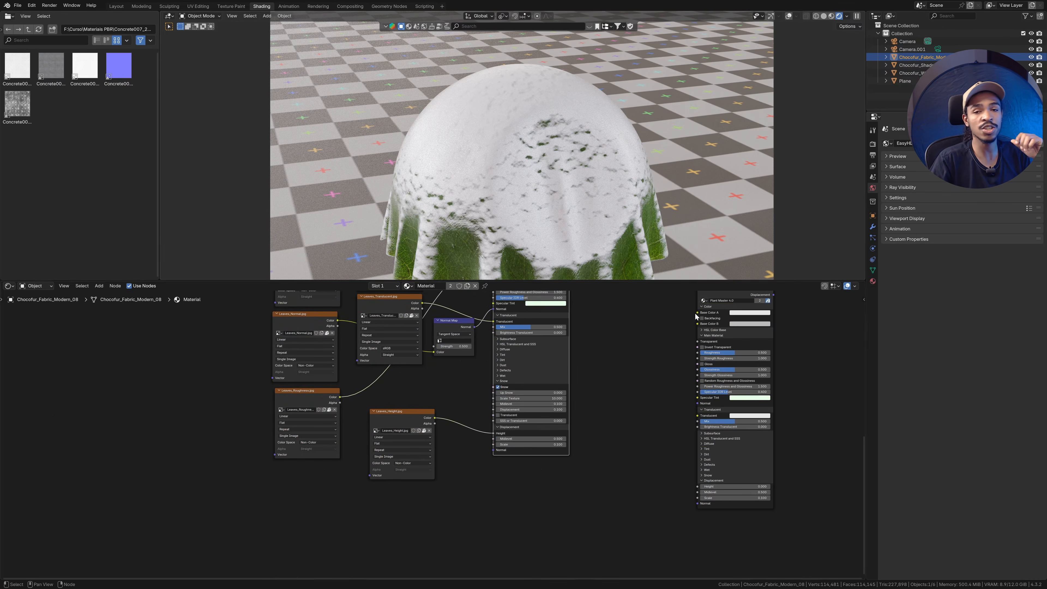
scroll(531, 476, up, 4)
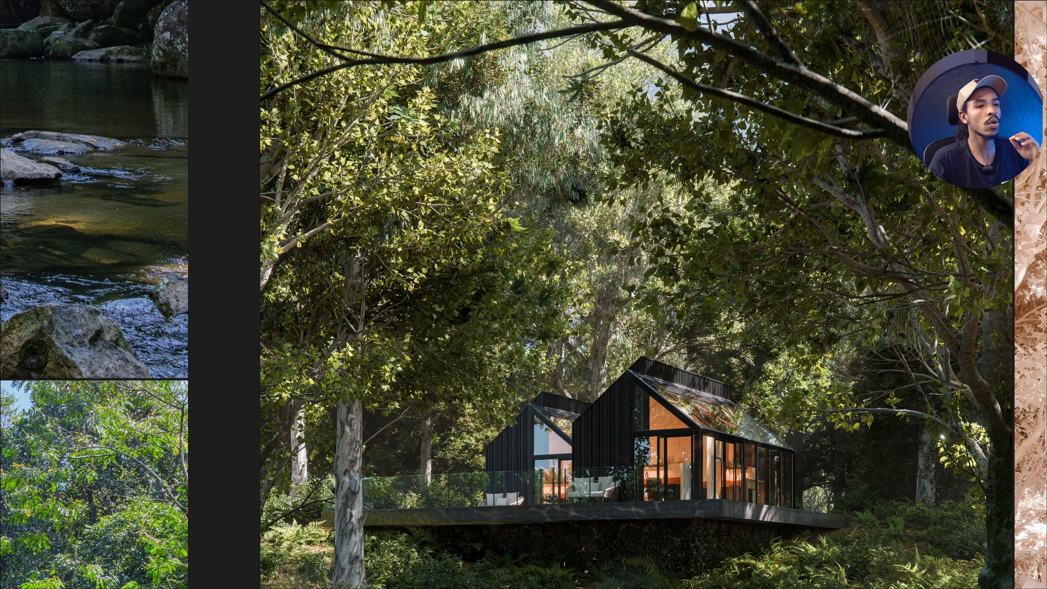
Step: Examine the foliage, branches and cabin in the forest render on the image reference board
scroll(486, 382, down, 4)
scroll(626, 221, up, 6)
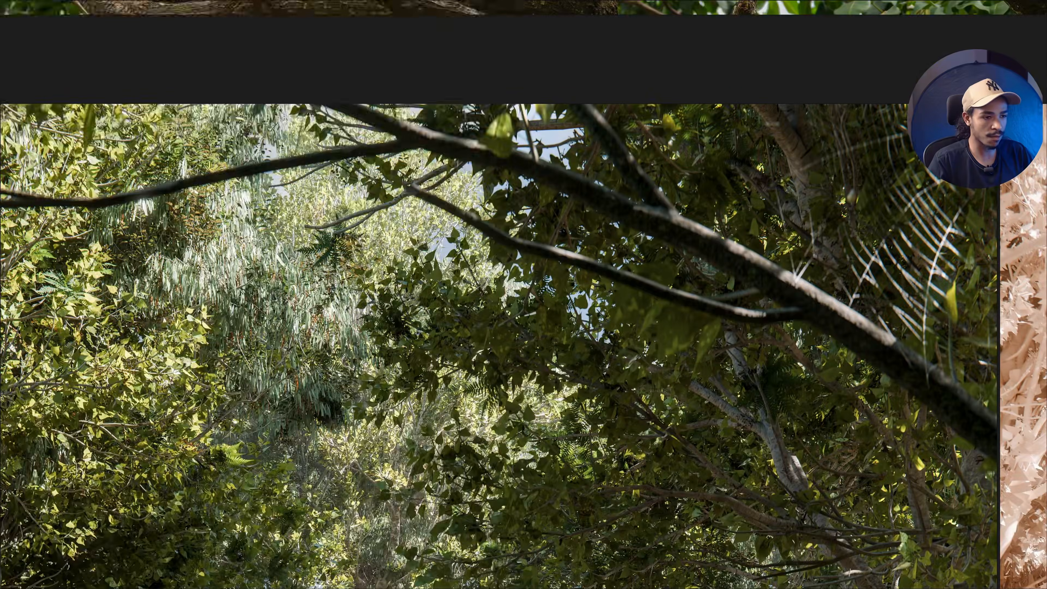
scroll(582, 395, down, 4)
scroll(585, 296, up, 5)
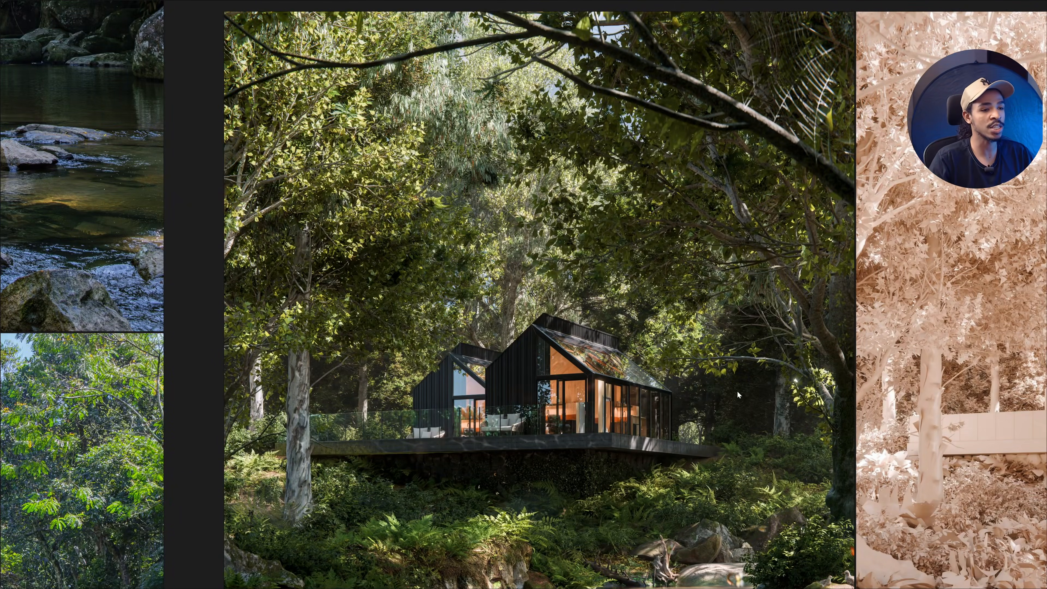
middle_drag(765, 359, 649, 294)
scroll(691, 381, up, 2)
scroll(691, 380, down, 2)
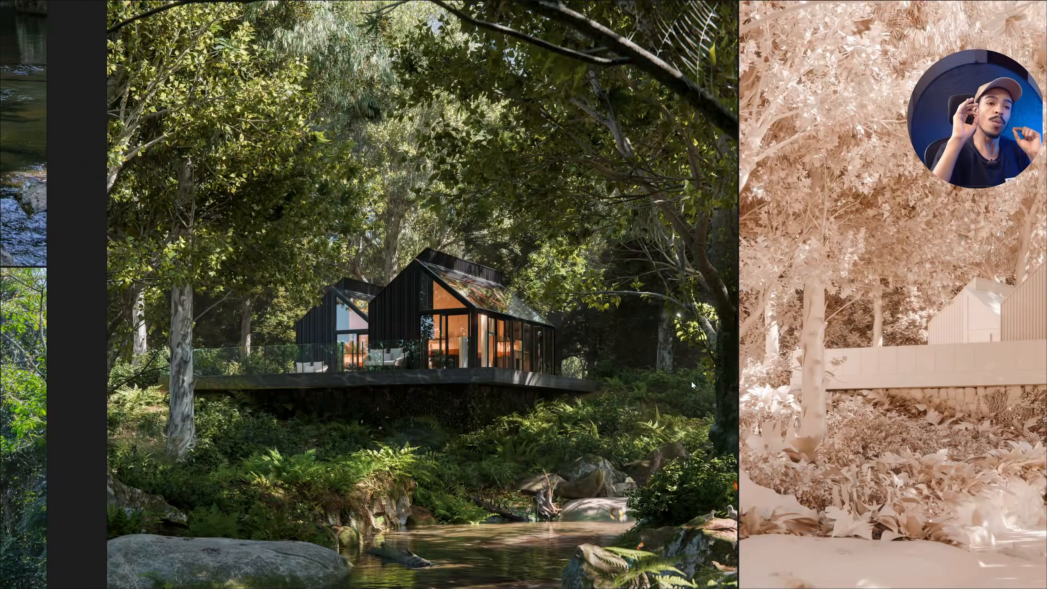
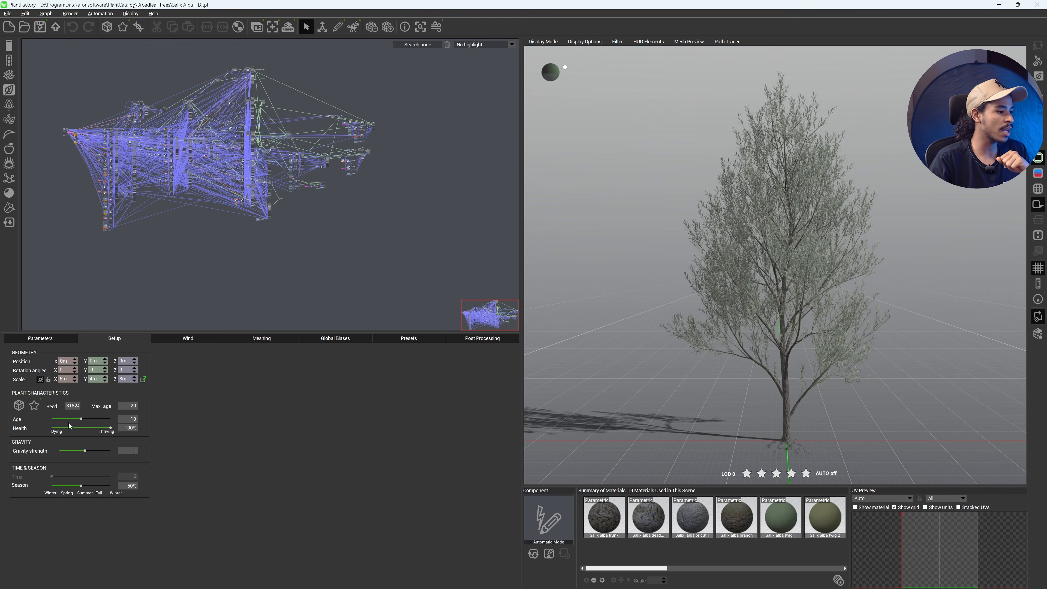
Step: Generate a new random variation of the Salix alba tree and preview wind effects, proceeding with the wind computation
click(23, 405)
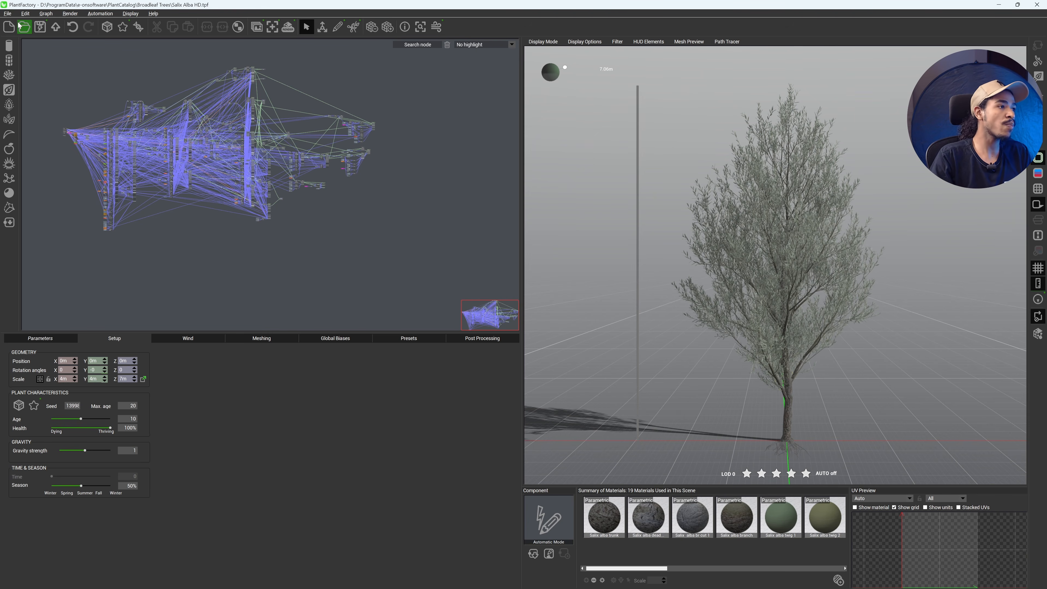
click(11, 15)
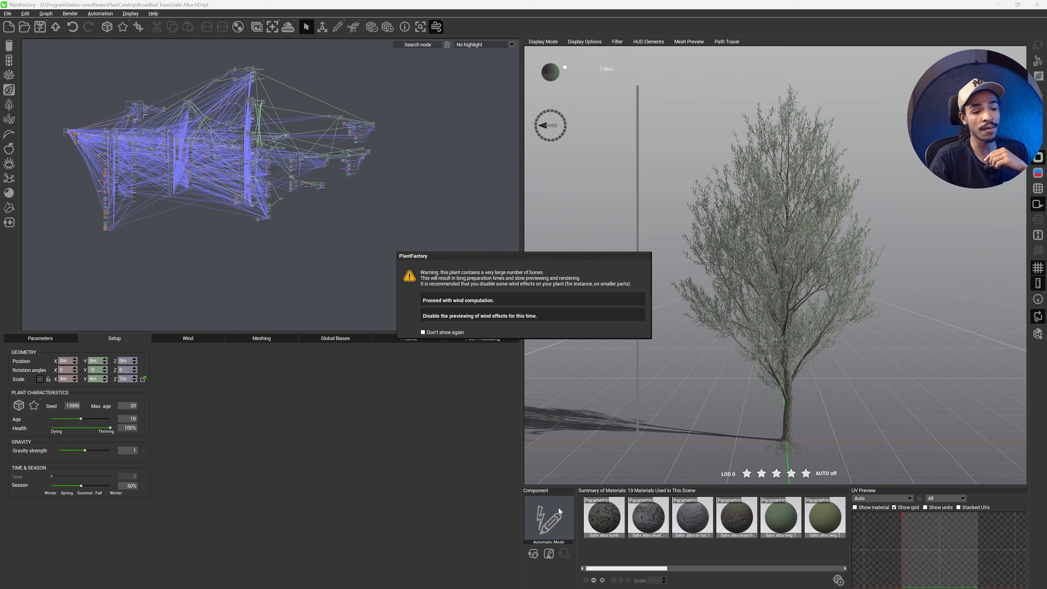
click(465, 310)
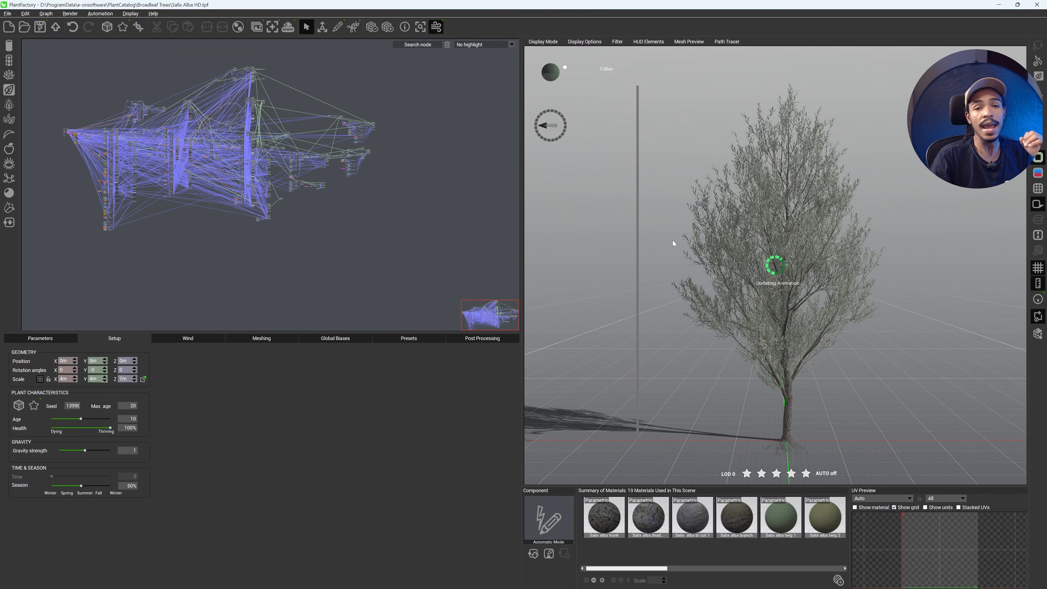
Step: Open the tree's mesh export options with Blender as the export target and One global mesh as the mesh hierarchy
click(7, 13)
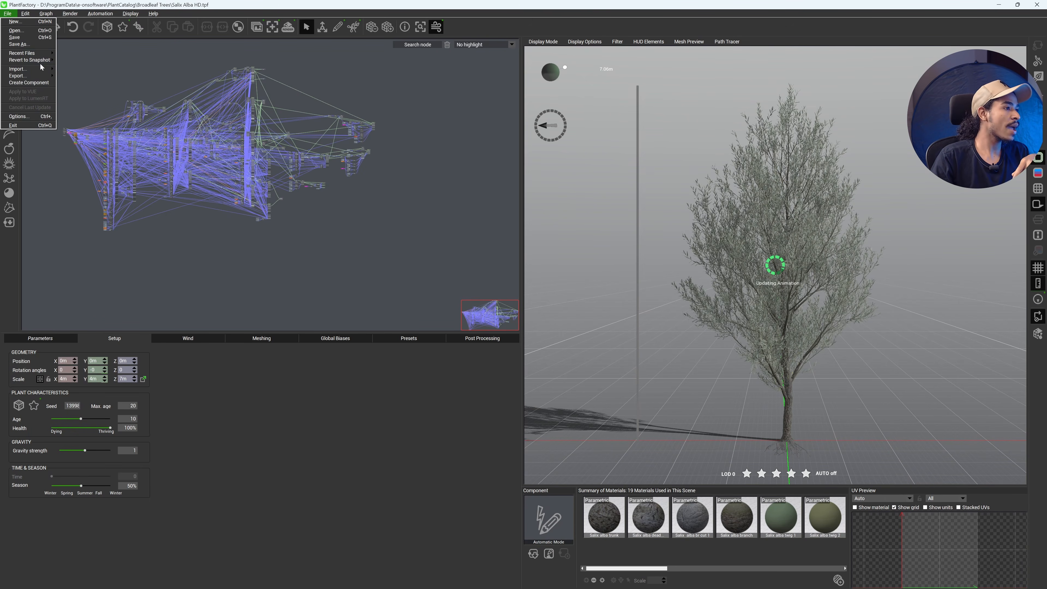
mouse_move(44, 77)
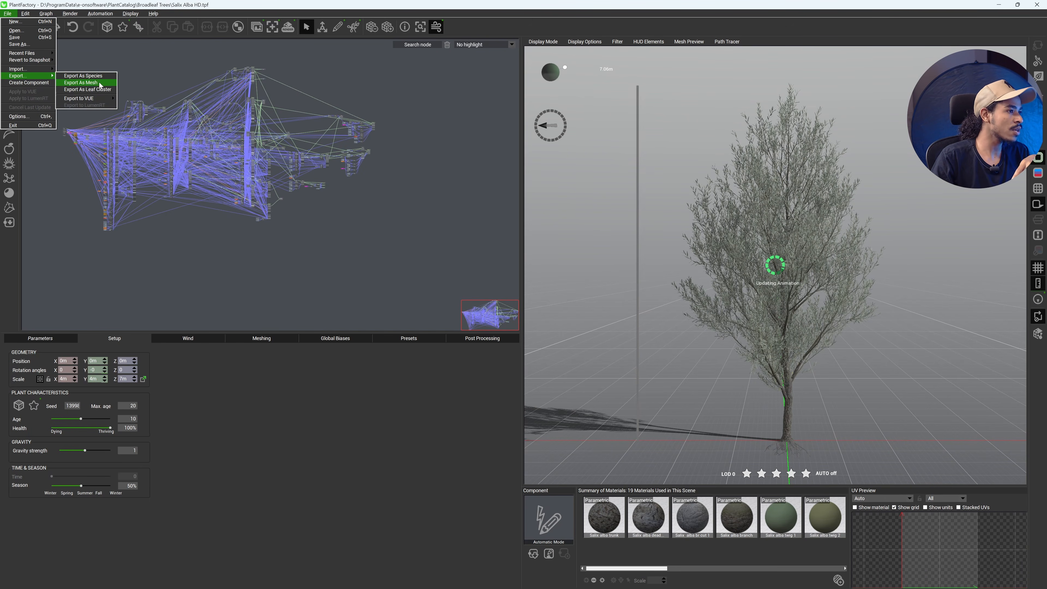
click(80, 83)
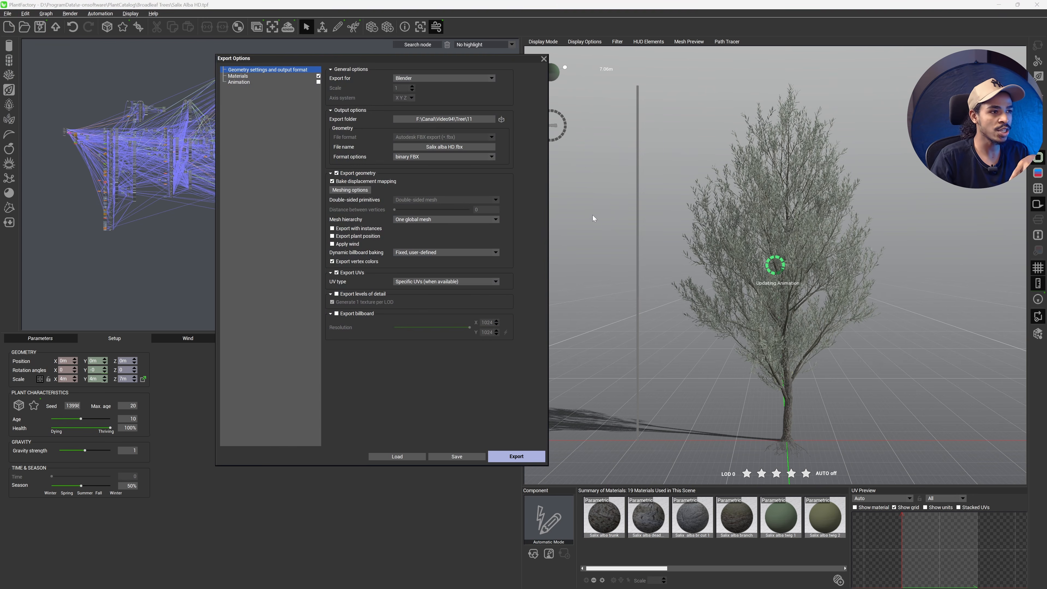
click(462, 78)
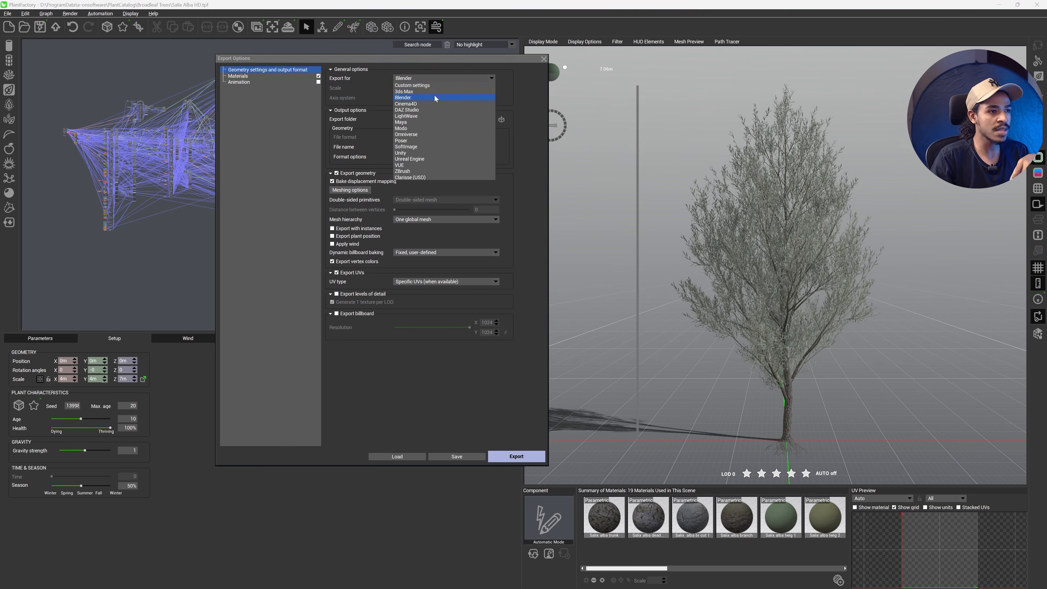
click(490, 99)
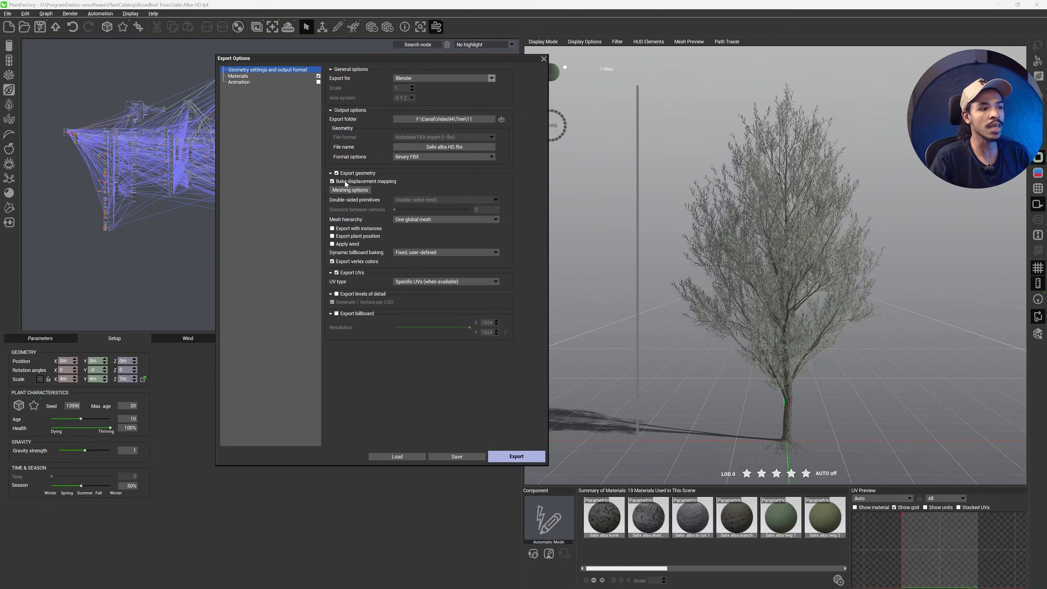
click(423, 219)
click(427, 219)
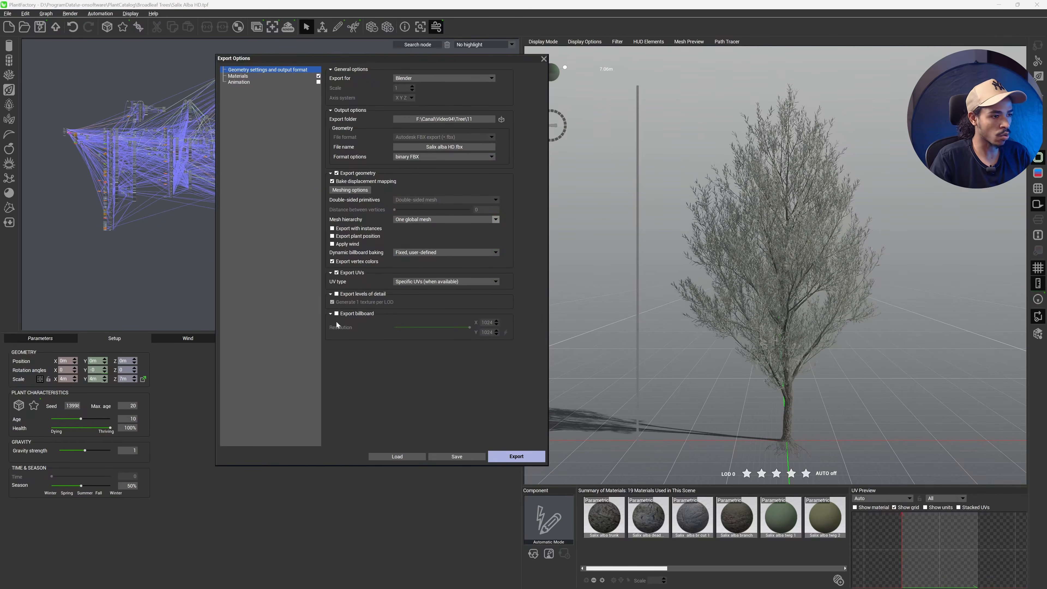
Step: Review the texture file formats offered for converted and baked maps in the materials export options
click(243, 76)
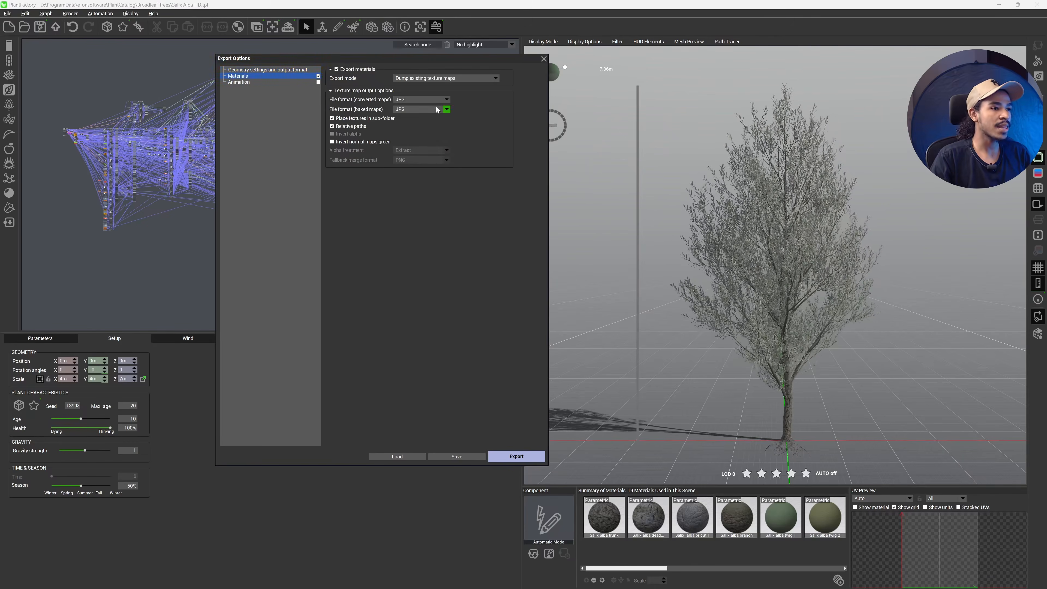
click(412, 99)
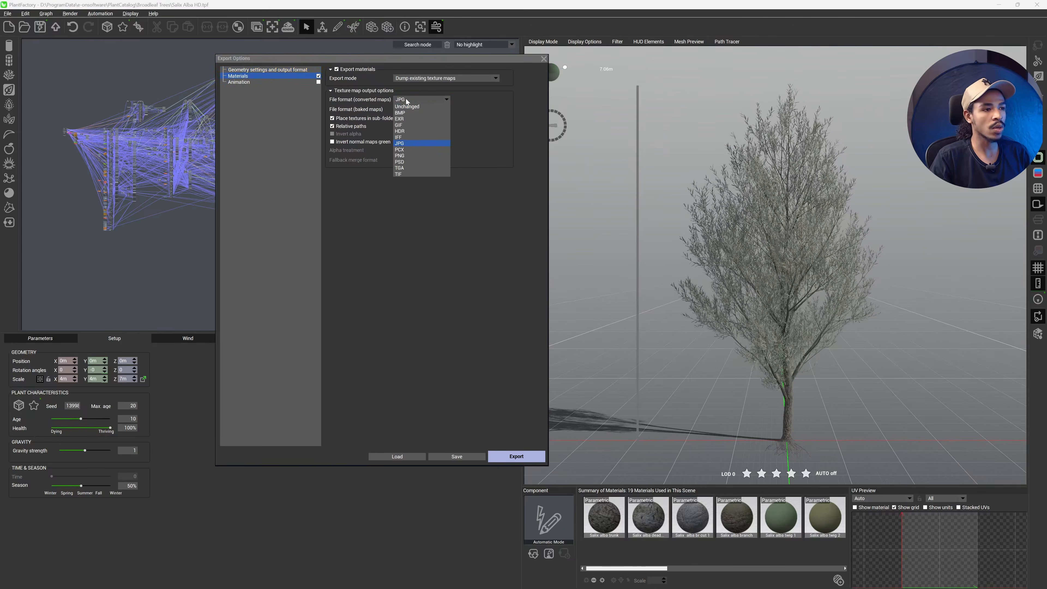
click(426, 206)
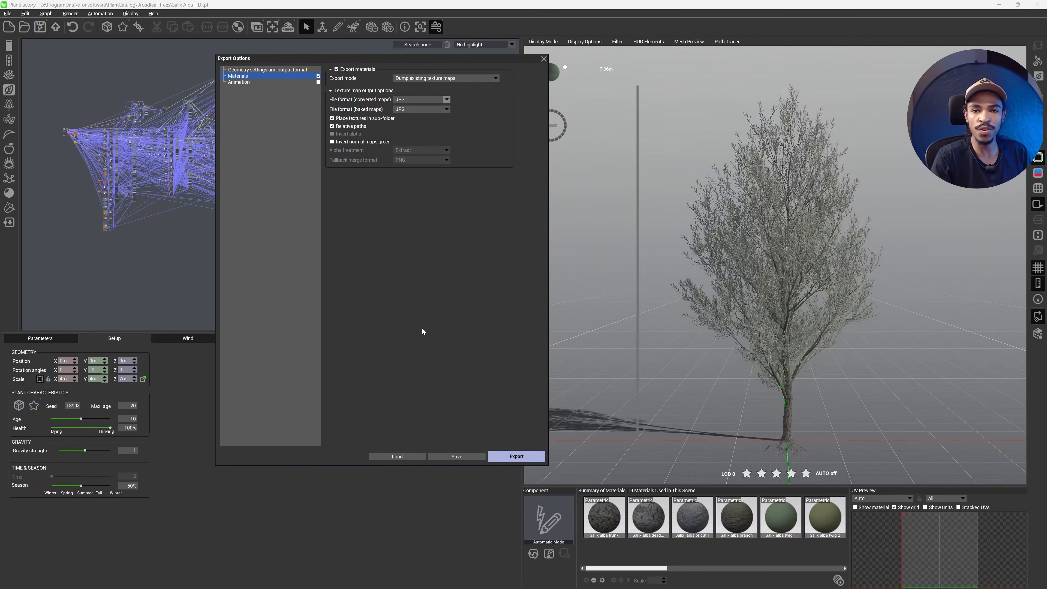
click(422, 99)
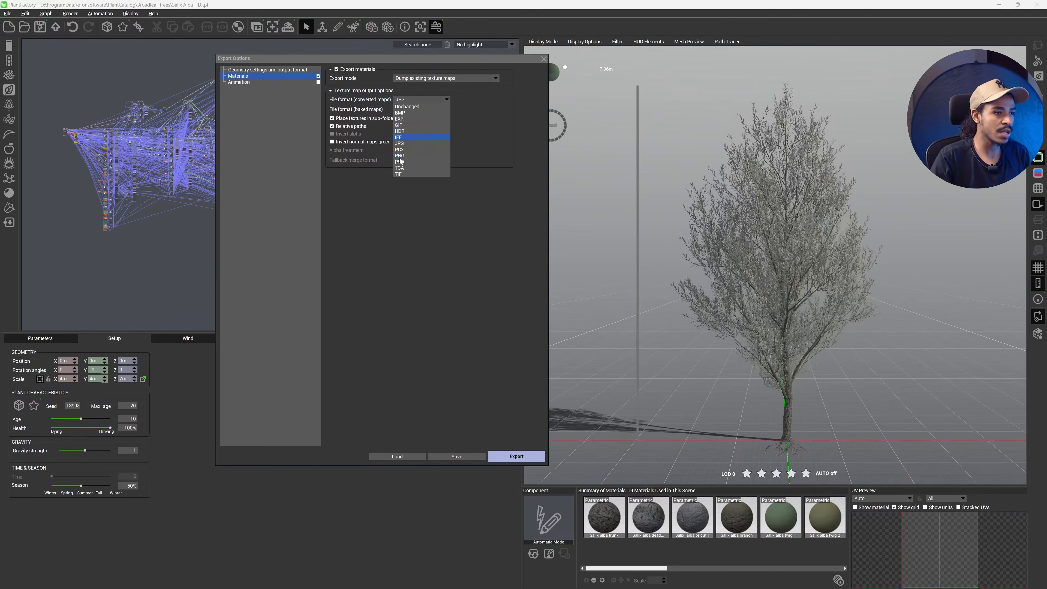
click(365, 217)
click(447, 110)
click(409, 298)
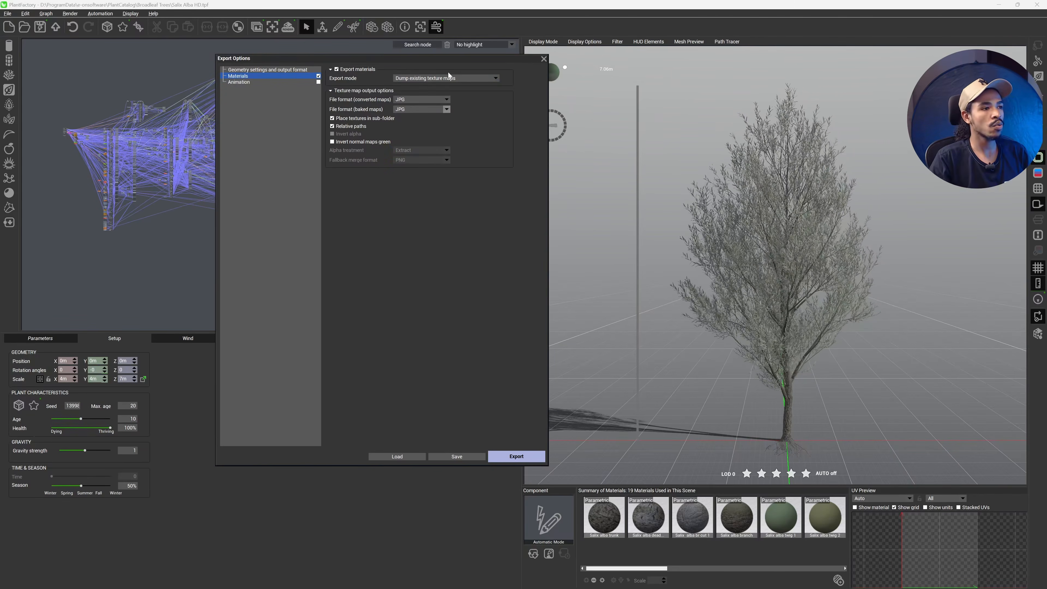
Step: Check the animation export options, close the export settings without exporting, and inspect the tree's trunk and foliage up close
click(258, 83)
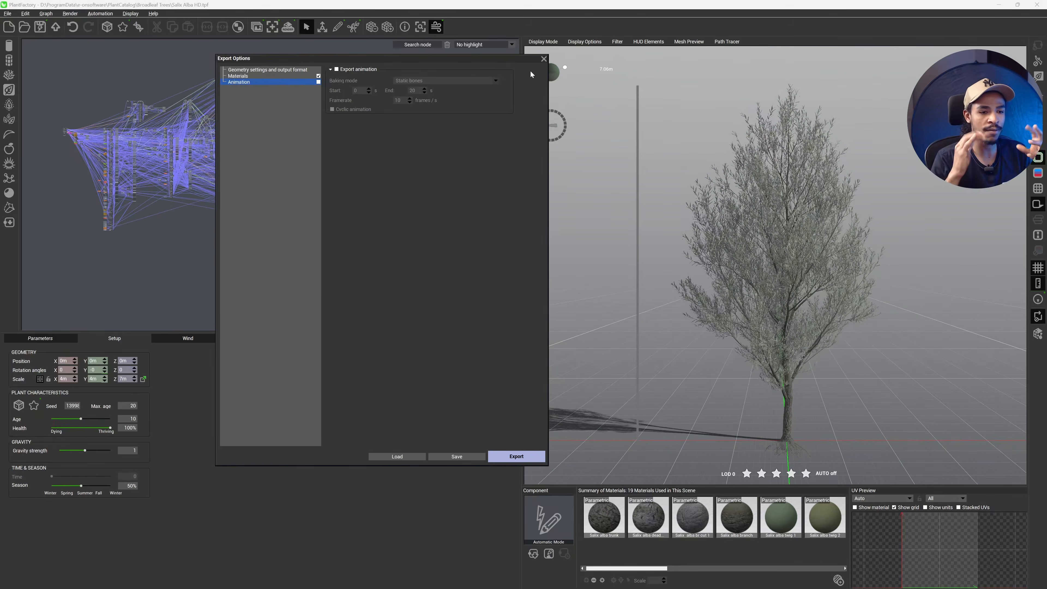
click(544, 59)
scroll(817, 370, up, 6)
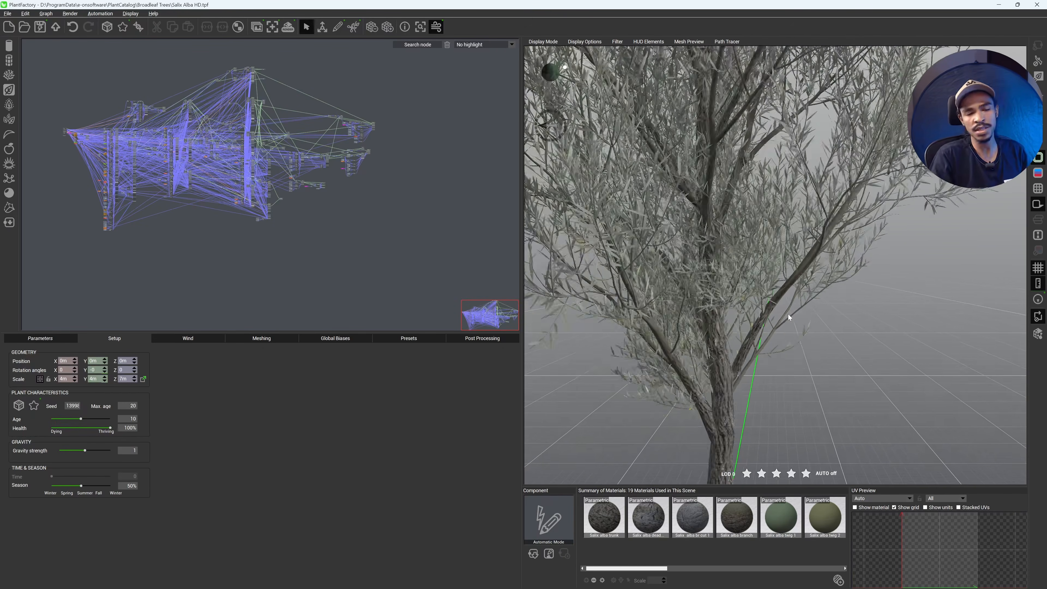
scroll(787, 314, down, 4)
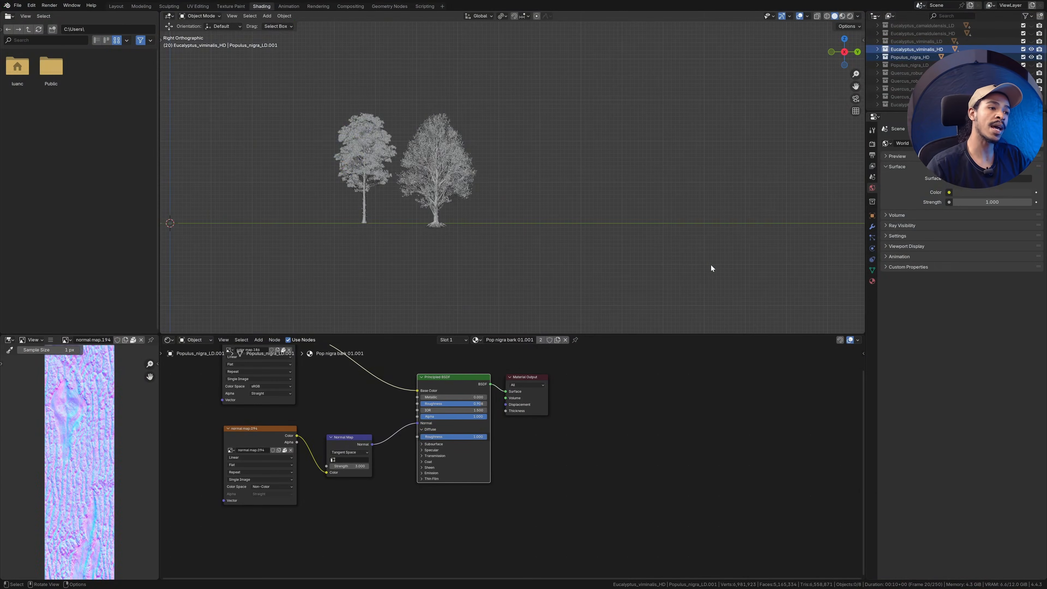
Step: Switch to Blender and examine the imported Eucalyptus_viminalis_HD and Populus_nigra_HD trees from several angles
middle_drag(635, 132, 529, 222)
scroll(498, 183, up, 3)
scroll(495, 228, up, 4)
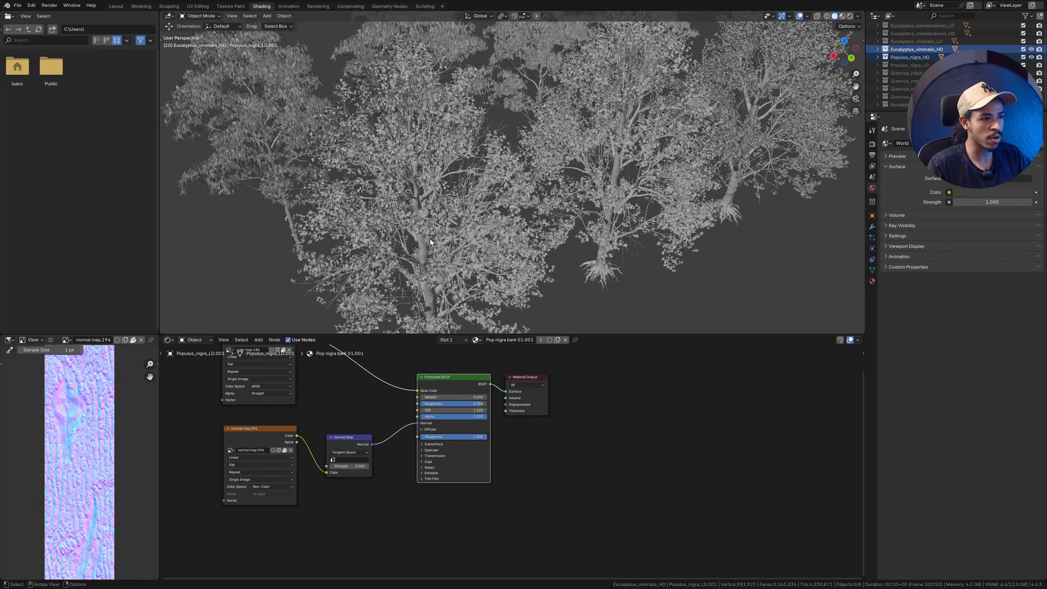
middle_drag(430, 241, 491, 221)
scroll(529, 166, down, 5)
scroll(529, 166, up, 6)
middle_drag(504, 156, 574, 141)
scroll(568, 144, down, 3)
scroll(576, 141, up, 3)
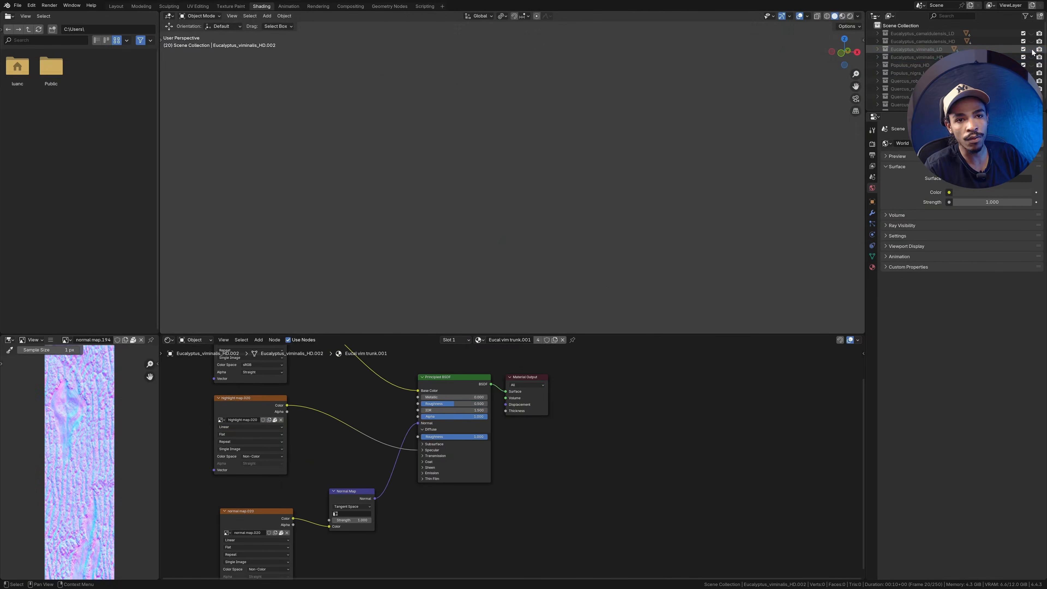
Step: Show the Eucalyptus_viminalis_LD collection and display its trees in Rendered viewport shading
click(1031, 50)
scroll(571, 159, down, 5)
scroll(569, 190, up, 1)
scroll(624, 166, down, 2)
scroll(655, 234, up, 5)
scroll(666, 234, down, 5)
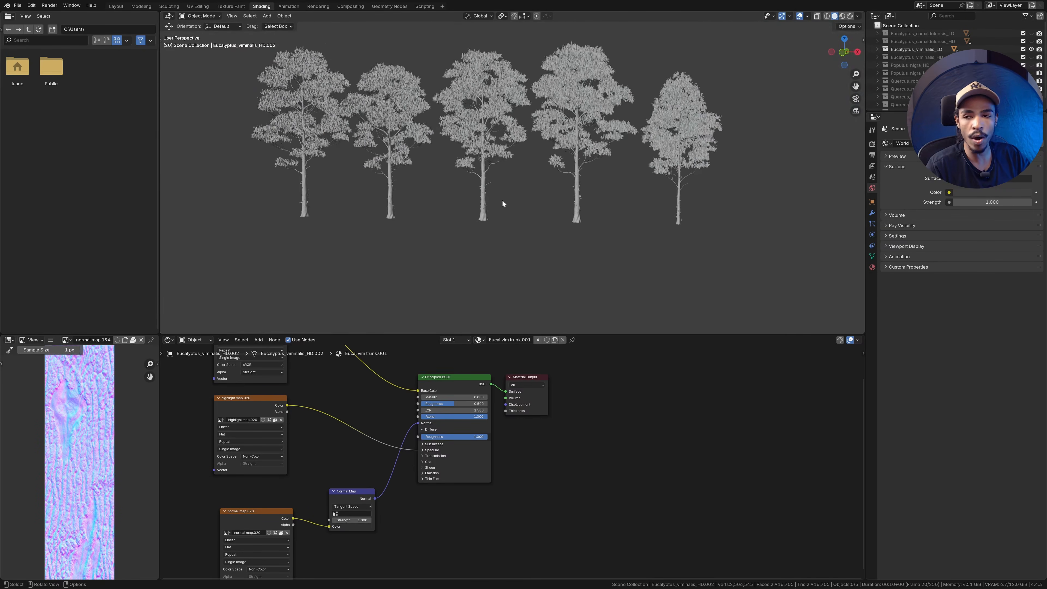
middle_drag(504, 199, 494, 203)
key(z)
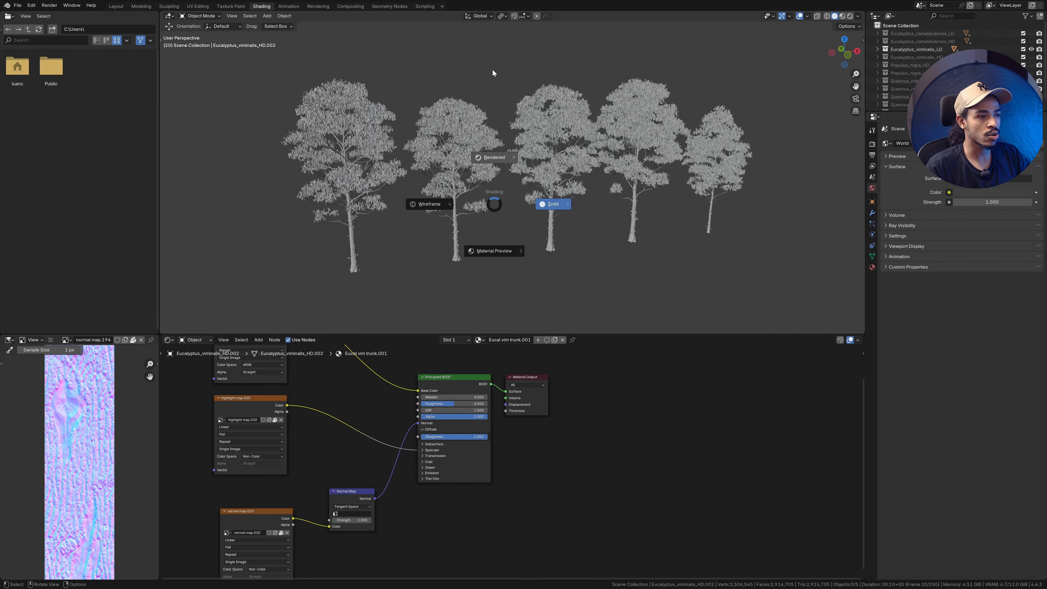
click(493, 69)
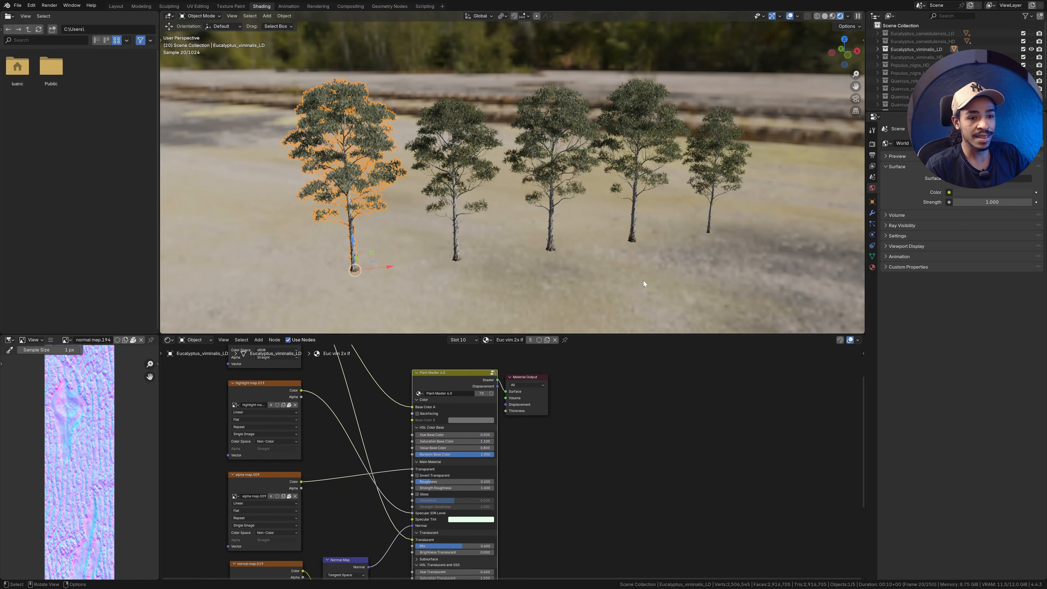
Step: Browse the leaf materials of the selected Eucalyptus_viminalis_LD tree and make Euc vim 2x lf the active material
click(872, 267)
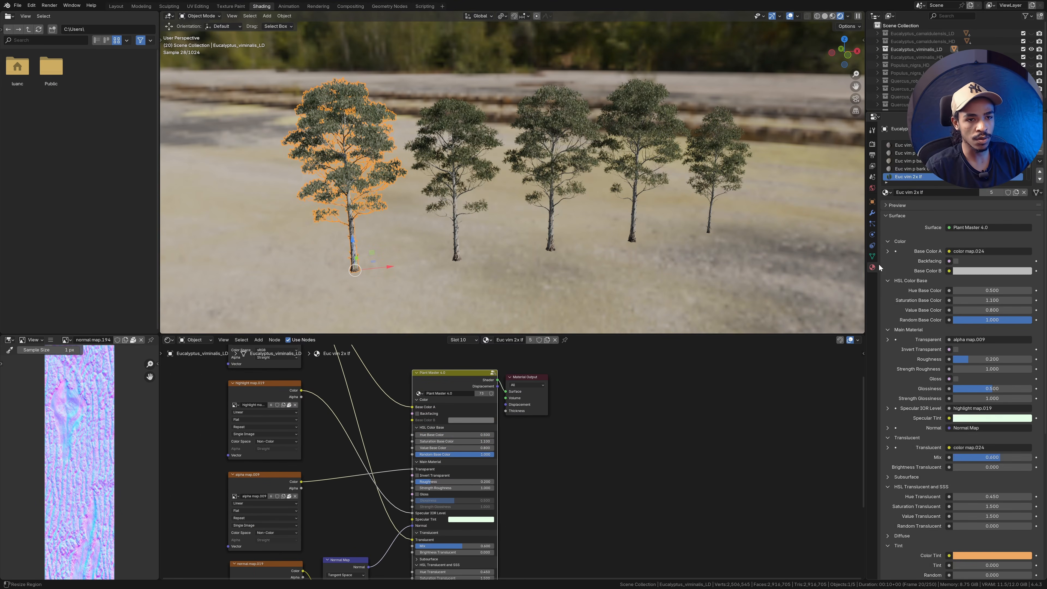
scroll(917, 158, down, 3)
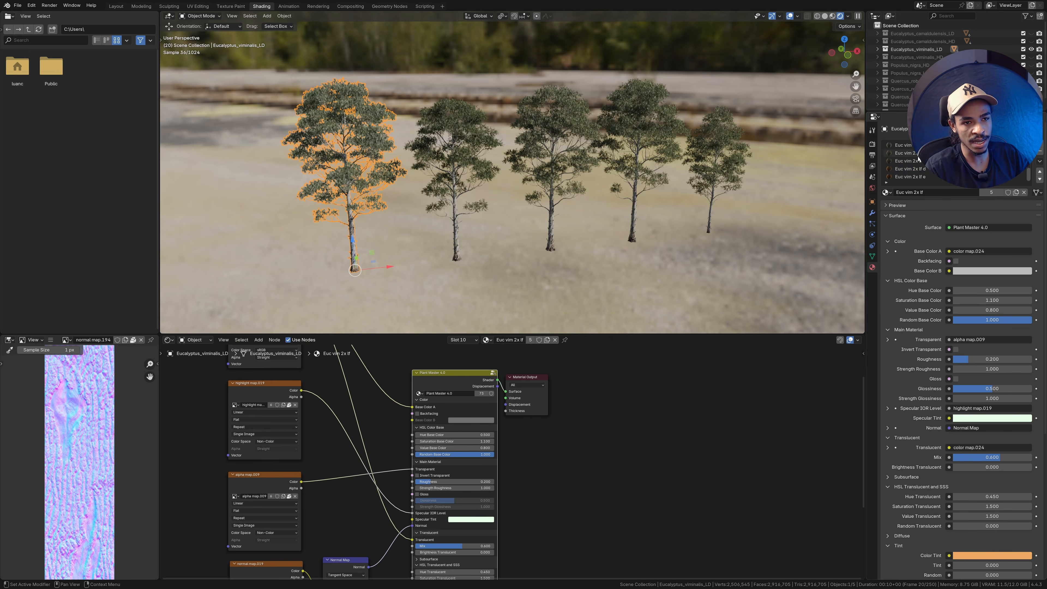
click(915, 168)
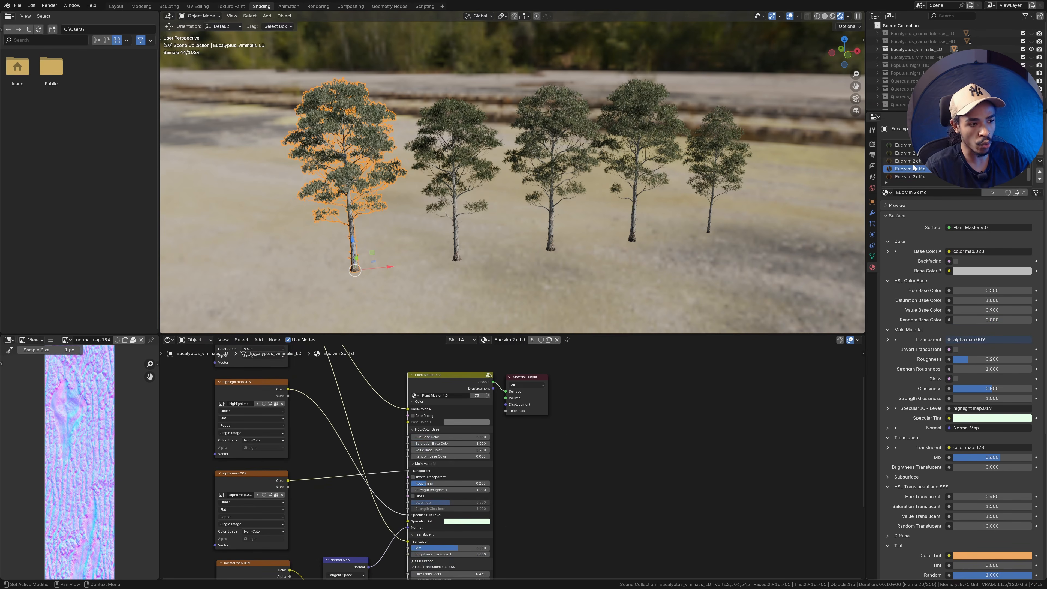
click(914, 161)
scroll(913, 160, up, 2)
click(909, 169)
click(909, 162)
scroll(908, 177, up, 8)
scroll(906, 175, down, 7)
click(902, 161)
Step: Inspect the color map.024 texture and the Translucent settings of Plant Master 4.0 in the Euc vim 2x lf material
scroll(463, 449, up, 3)
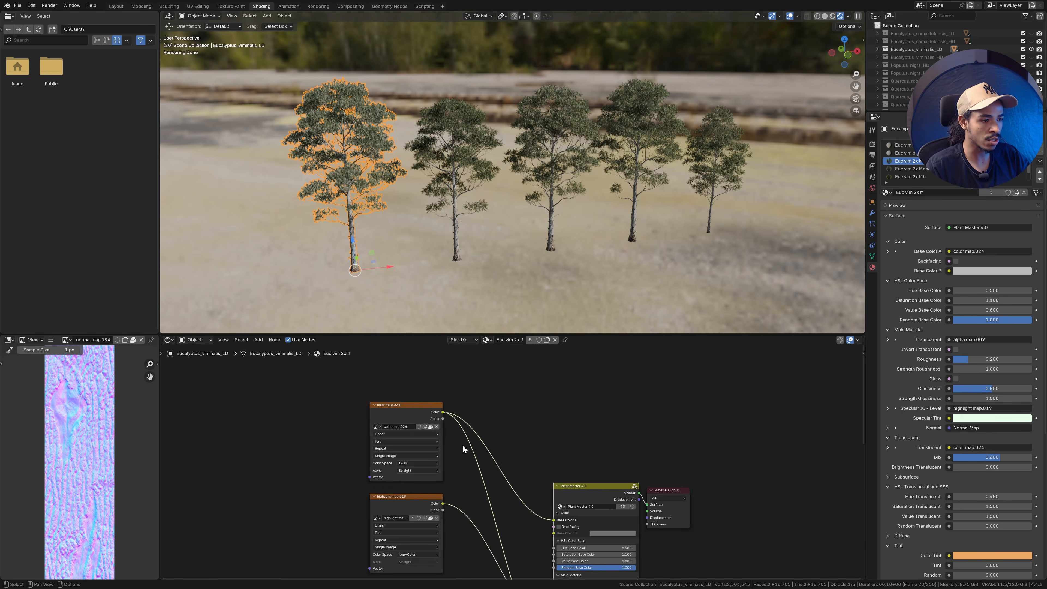
scroll(463, 448, up, 5)
drag(330, 384, 329, 391)
right_click(328, 391)
middle_drag(591, 530, 510, 451)
scroll(589, 505, up, 5)
middle_drag(610, 504, 598, 440)
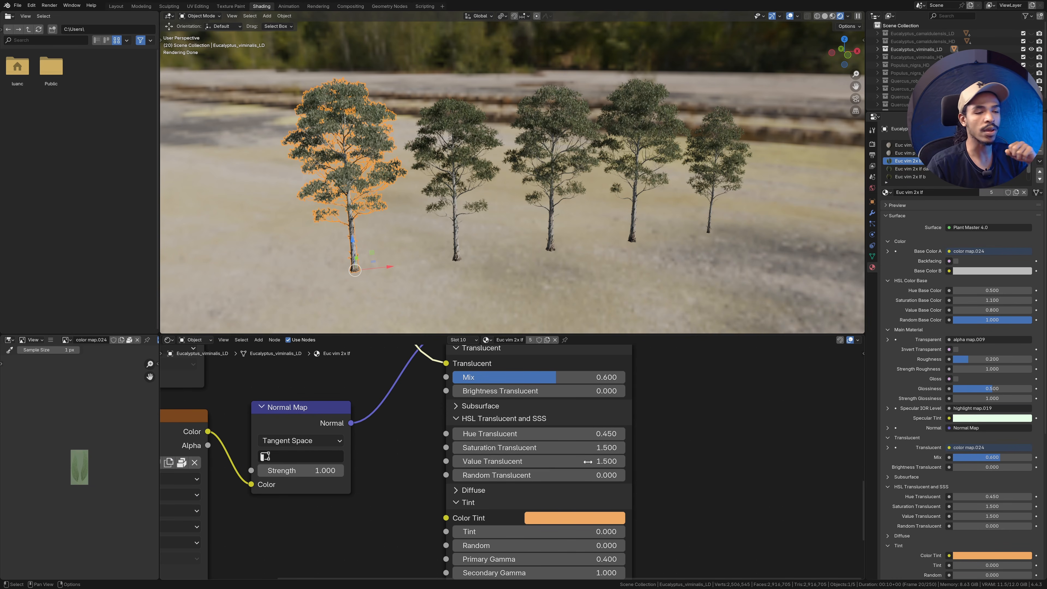
Step: View the rendered eucalyptus trees from a low angle against the sky and deselect everything
middle_drag(609, 169, 511, 149)
scroll(511, 149, up, 4)
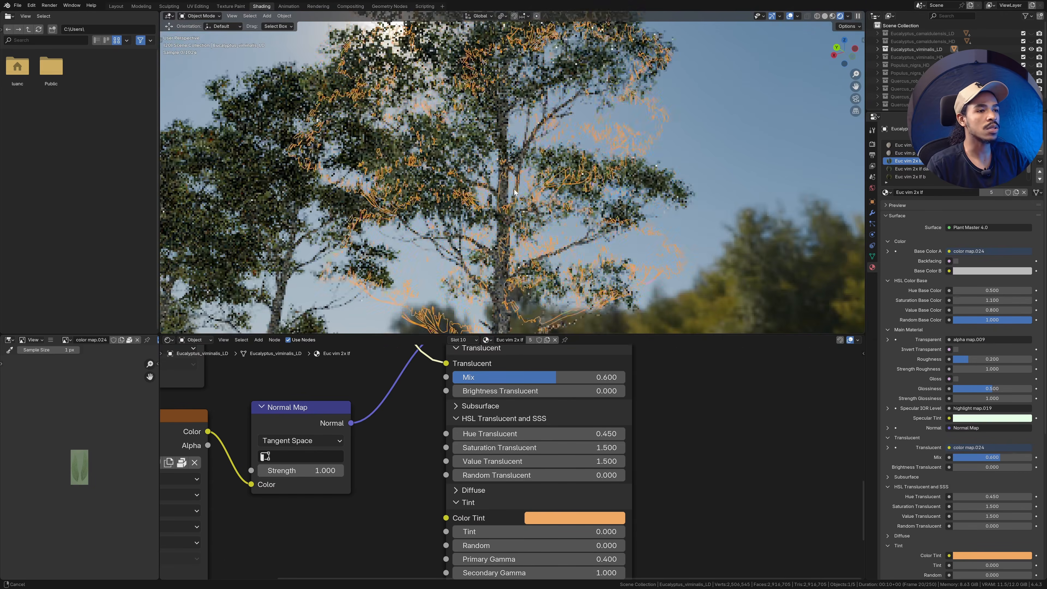
shift+middle_drag(511, 95, 512, 173)
key(alt+a)
middle_drag(555, 208, 544, 237)
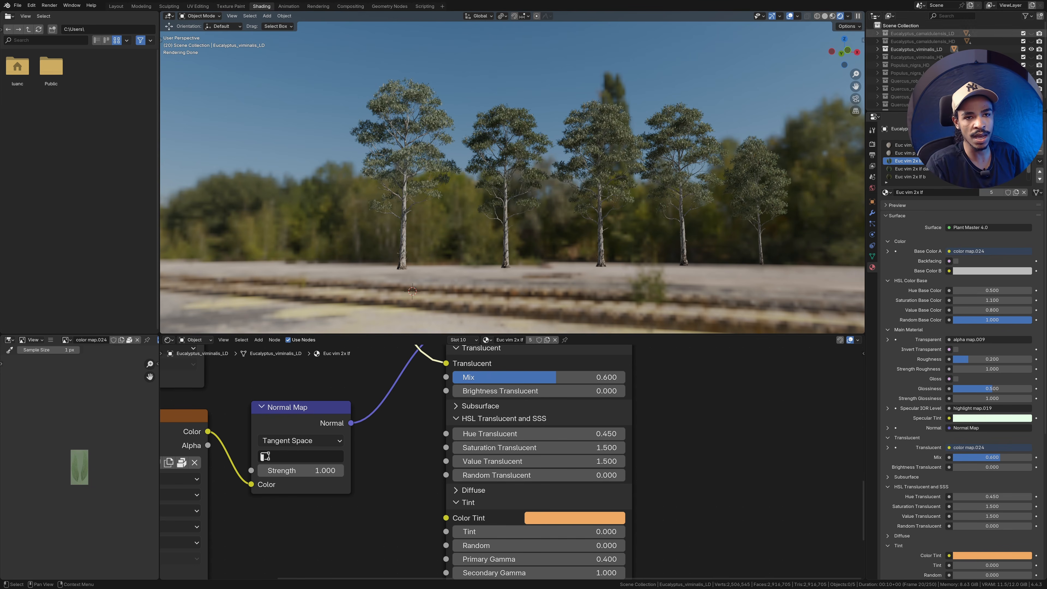
Step: Hide the Eucalyptus_viminalis_LD collection, show Eucalyptus_viminalis_HD instead, and inspect its leaves up close
click(1030, 49)
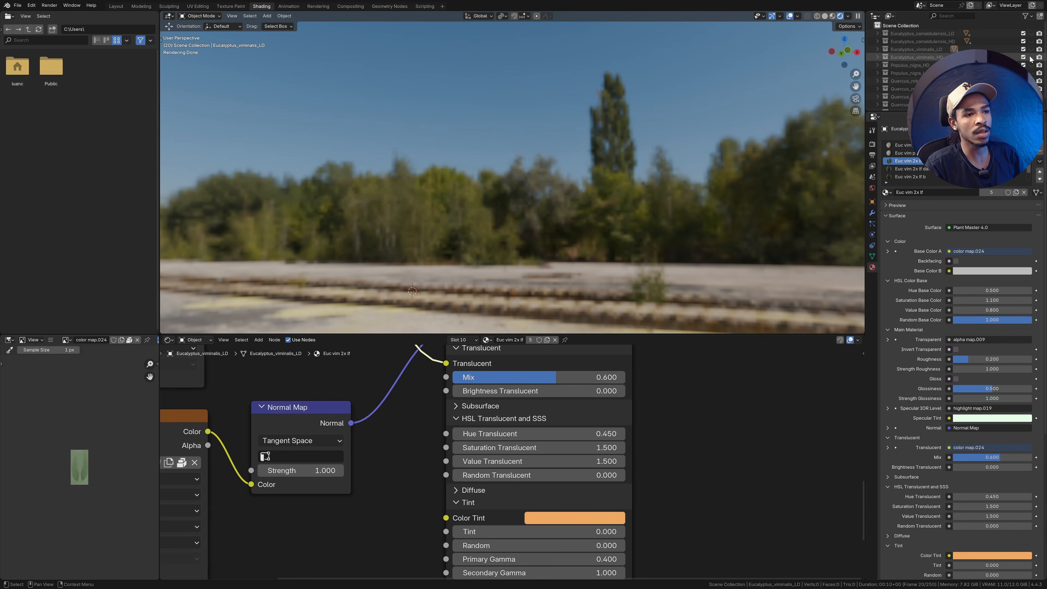
click(1031, 57)
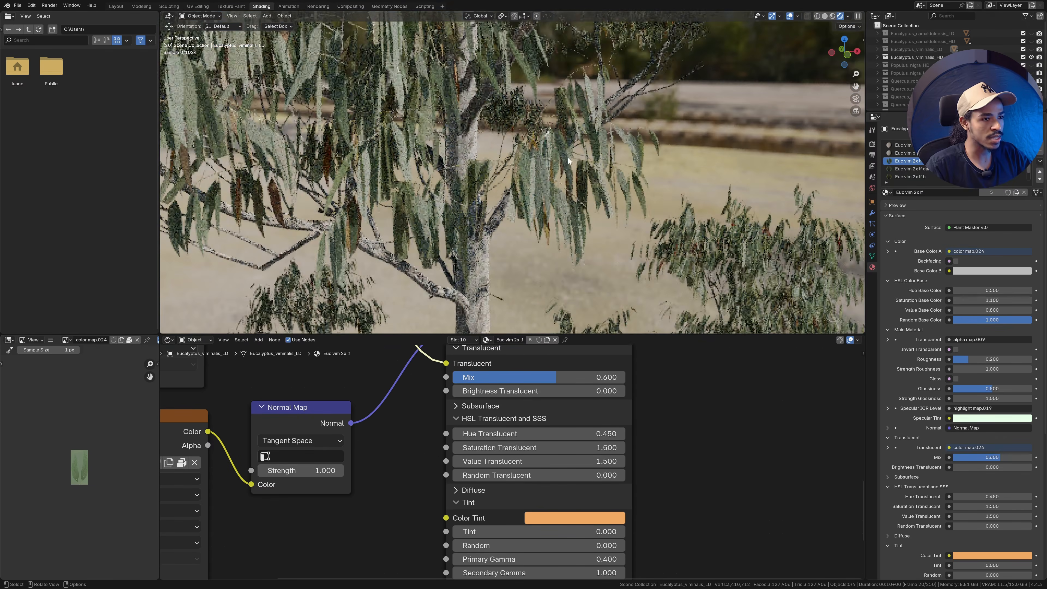
scroll(618, 175, up, 2)
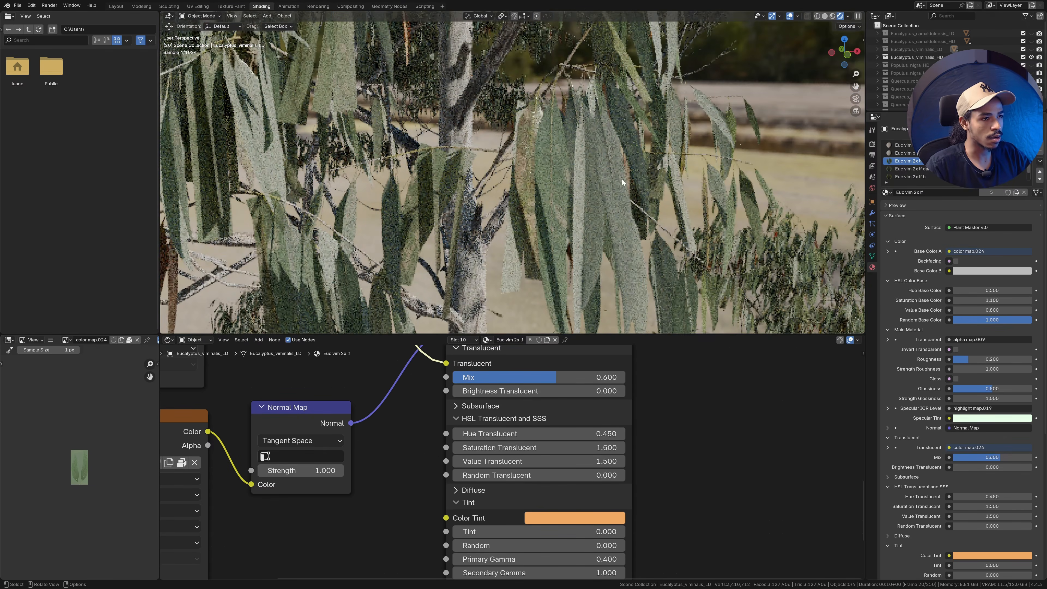
middle_drag(619, 175, 603, 179)
scroll(372, 203, down, 1)
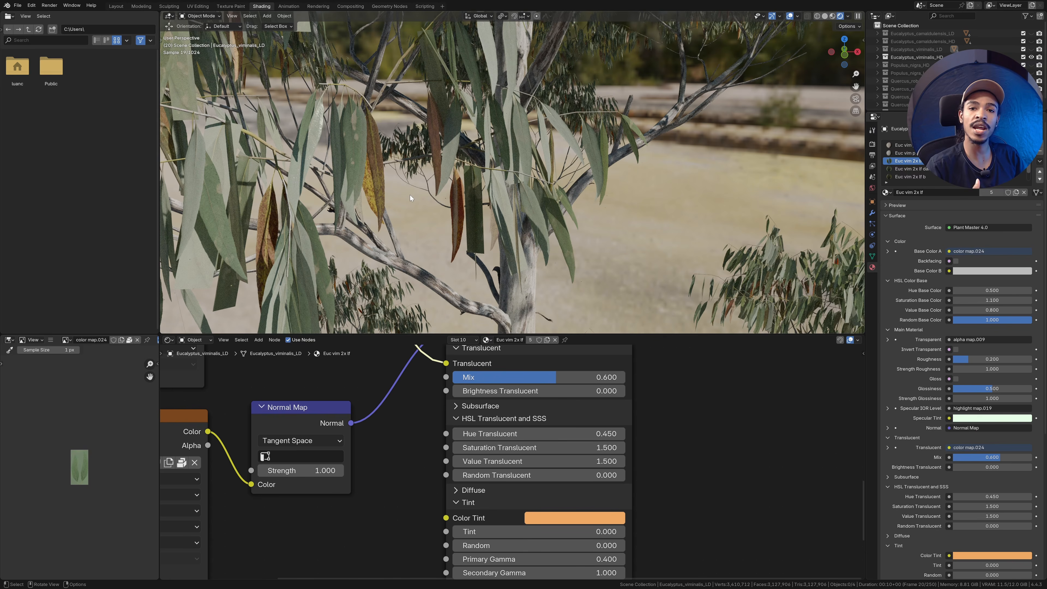
Step: Select the front Eucalyptus_viminalis_HD tree and make Eucal vim trunk.001 its active material
scroll(409, 195, down, 2)
scroll(511, 196, down, 3)
middle_drag(511, 195, 499, 165)
scroll(498, 206, down, 5)
shift+middle_drag(497, 229, 481, 141)
scroll(490, 195, up, 4)
click(481, 143)
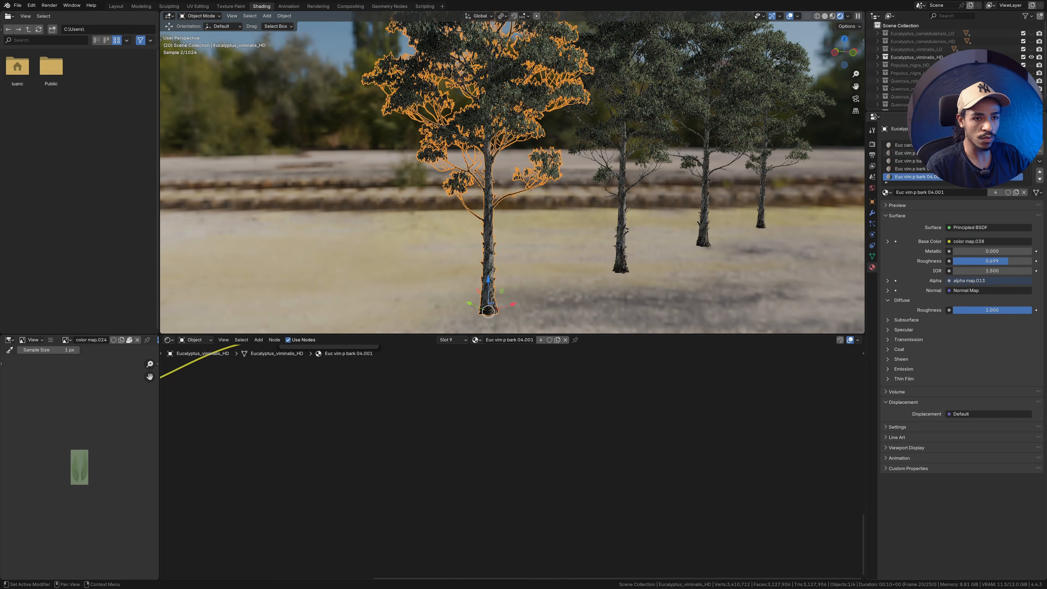
click(902, 145)
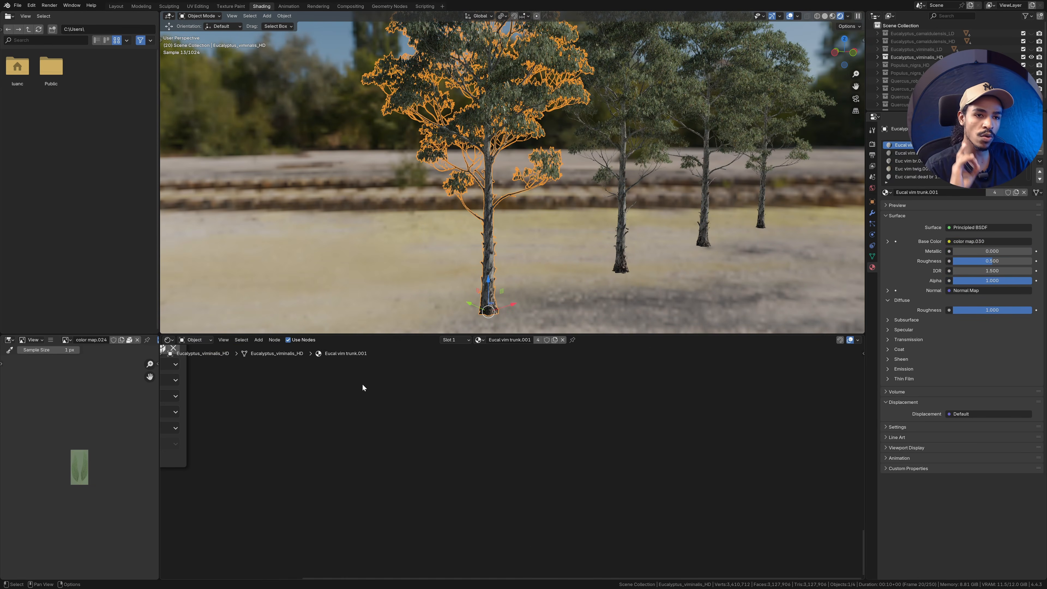
Step: Inspect the normal map.020 and highlight map.020 connections of Eucal vim trunk.001, with the Principled BSDF's Specular settings expanded
middle_drag(260, 403, 703, 546)
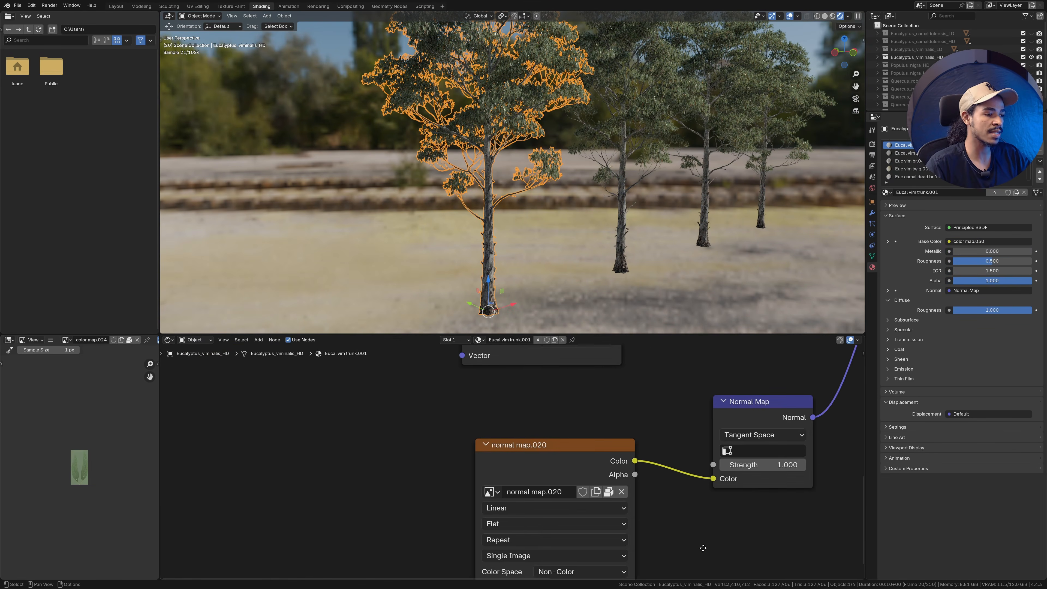
scroll(696, 535, down, 4)
middle_drag(686, 425, 423, 543)
scroll(552, 451, up, 4)
middle_drag(558, 447, 467, 452)
click(450, 440)
click(465, 449)
scroll(362, 446, down, 4)
middle_drag(276, 404, 428, 406)
scroll(645, 481, up, 3)
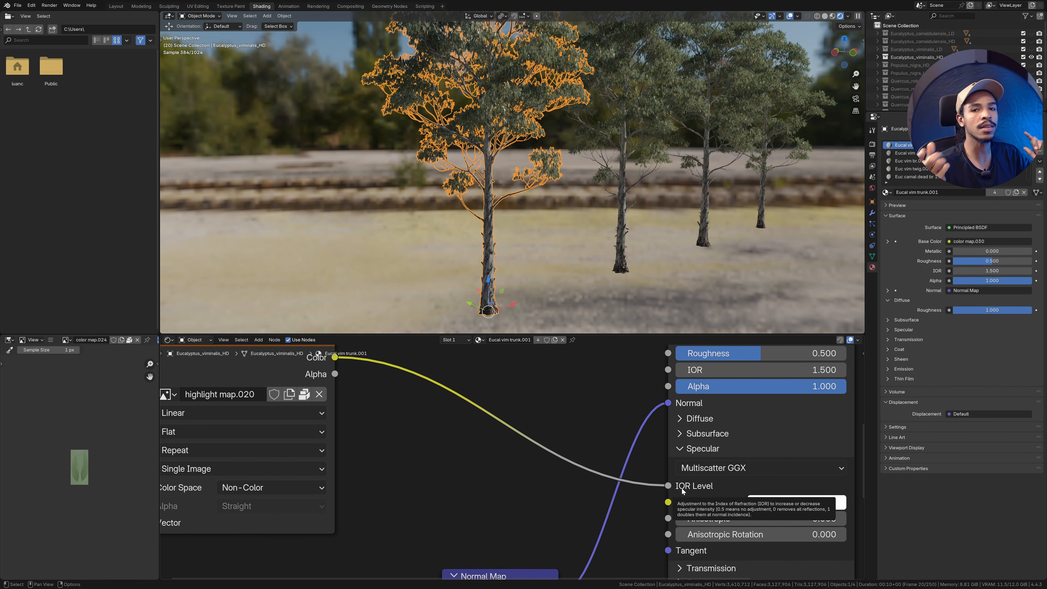
Step: Try a higher Roughness on the Principled BSDF of Eucal vim trunk.001
scroll(682, 488, down, 2)
middle_drag(682, 488, 504, 579)
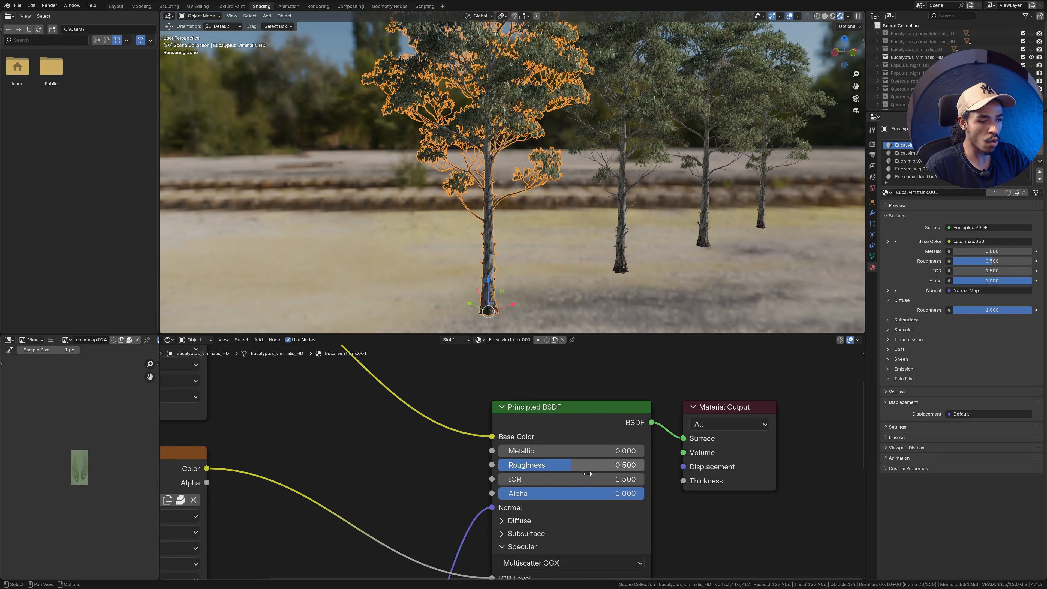
drag(581, 465, 601, 465)
right_click(602, 465)
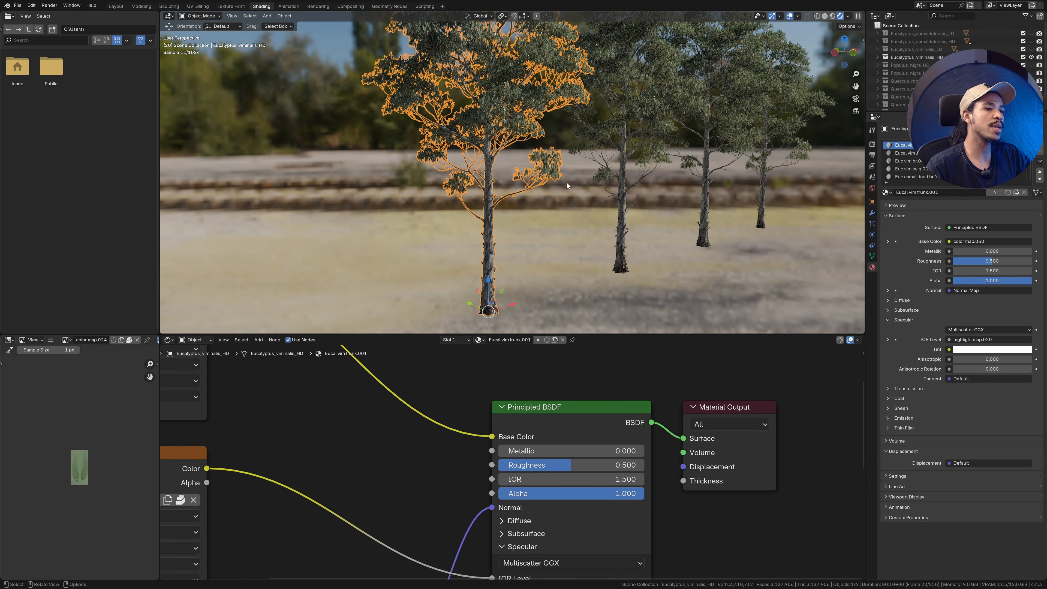
Step: Deselect the front eucalyptus tree and view the whole row of trees
scroll(561, 197, down, 4)
click(540, 242)
middle_drag(767, 248, 661, 268)
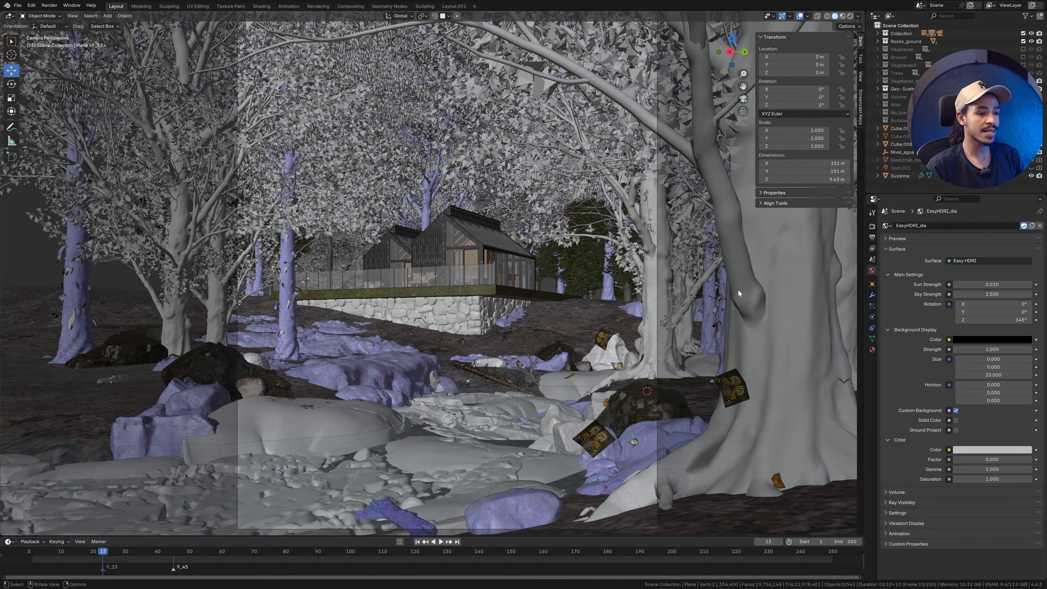
Step: Leave the camera view of the forest house scene and examine its tree, terrain and backdrop layout from above
scroll(514, 232, down, 10)
middle_drag(512, 215, 488, 201)
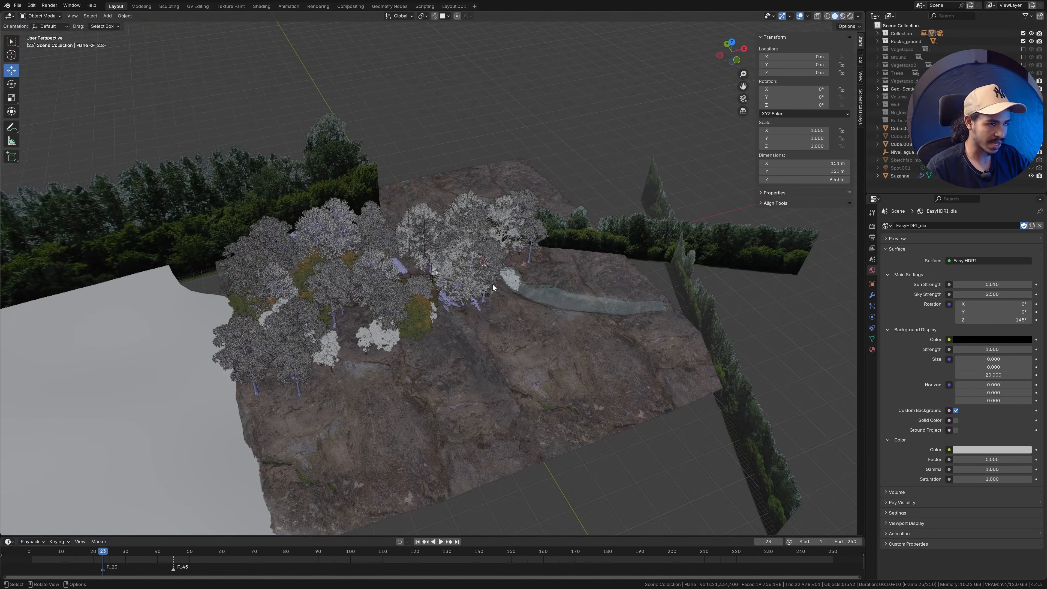
middle_drag(399, 275, 509, 291)
middle_drag(395, 282, 310, 321)
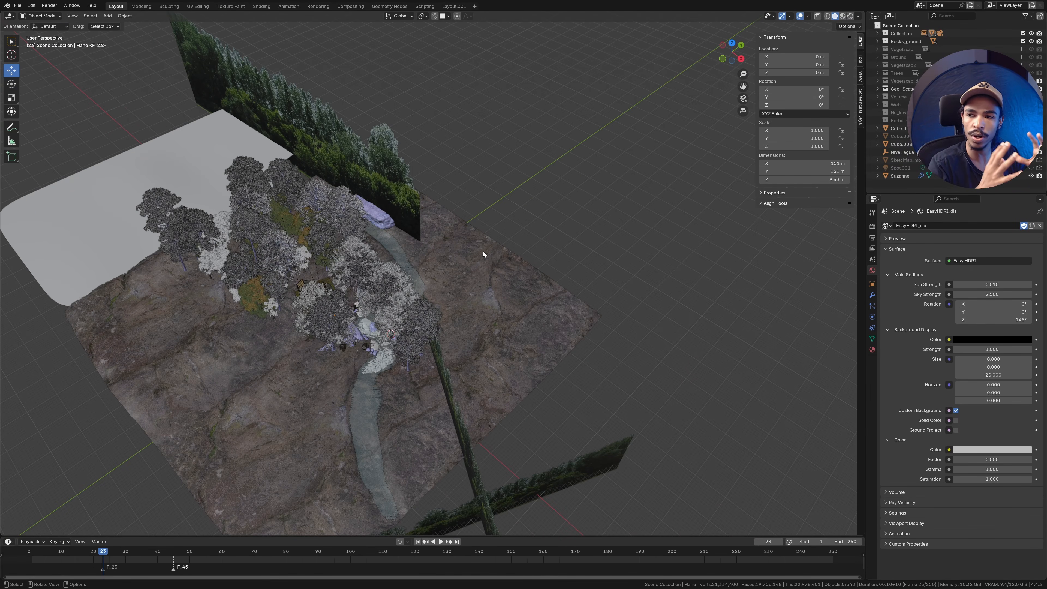
middle_drag(482, 250, 99, 246)
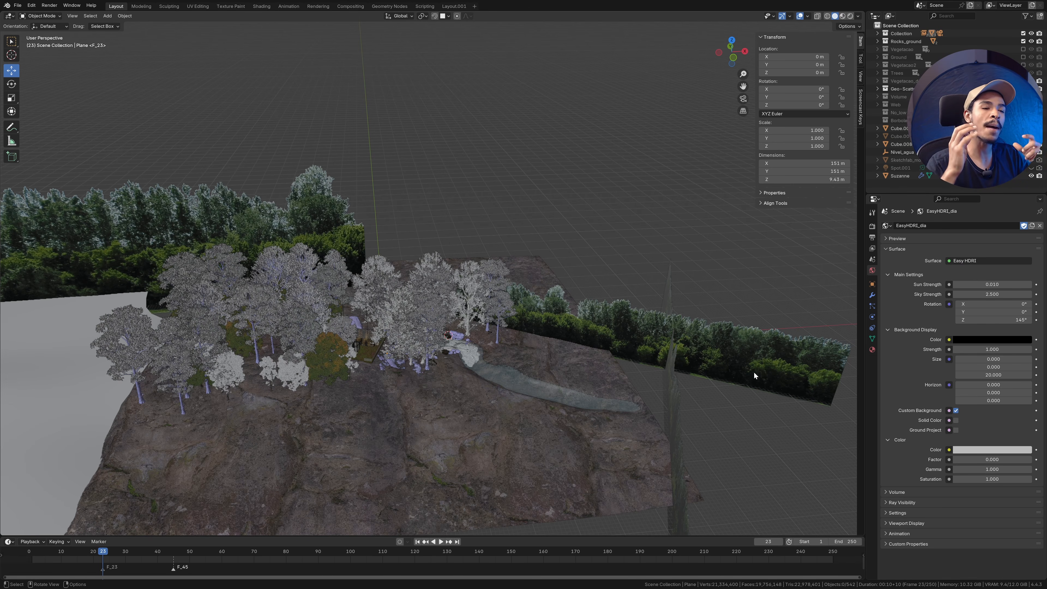
scroll(456, 381, up, 1)
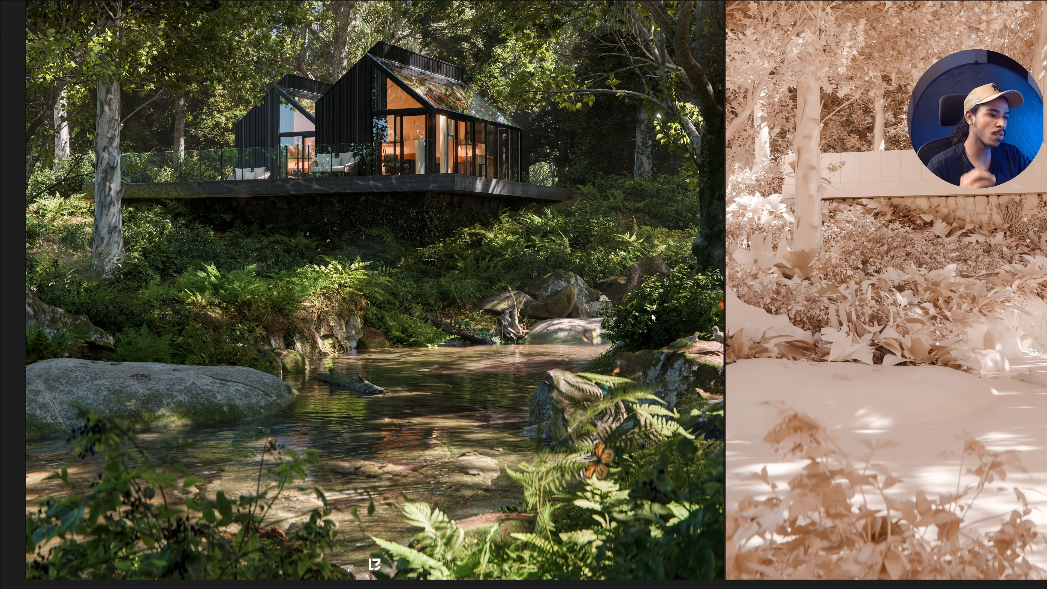
Step: Examine the forest house renders on the image board up close, including the leaf litter, driftwood and eucalyptus trunk
scroll(394, 302, up, 7)
middle_drag(783, 397, 521, 396)
scroll(550, 392, up, 3)
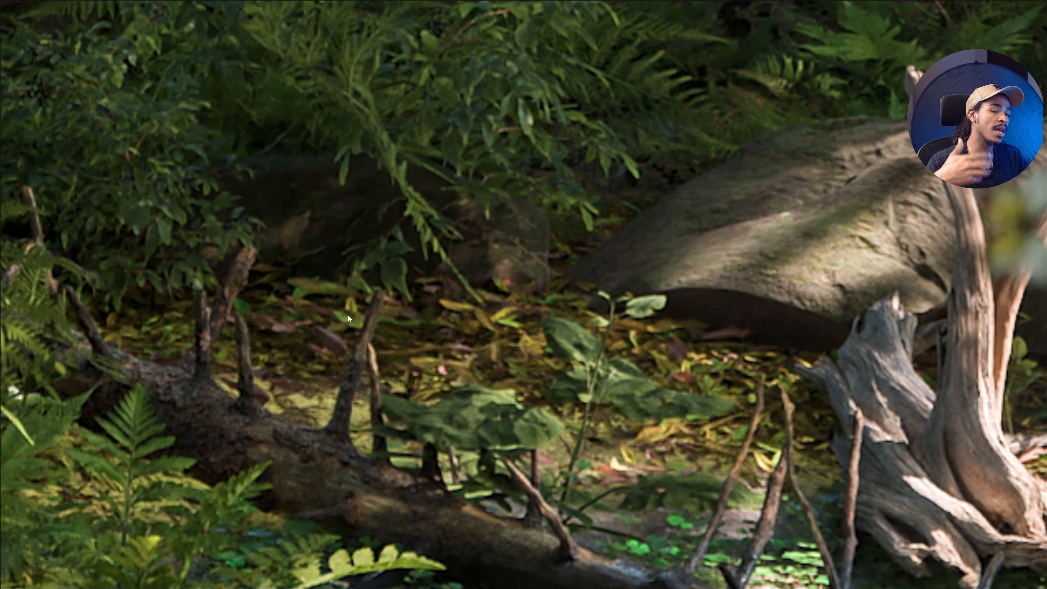
scroll(415, 253, down, 6)
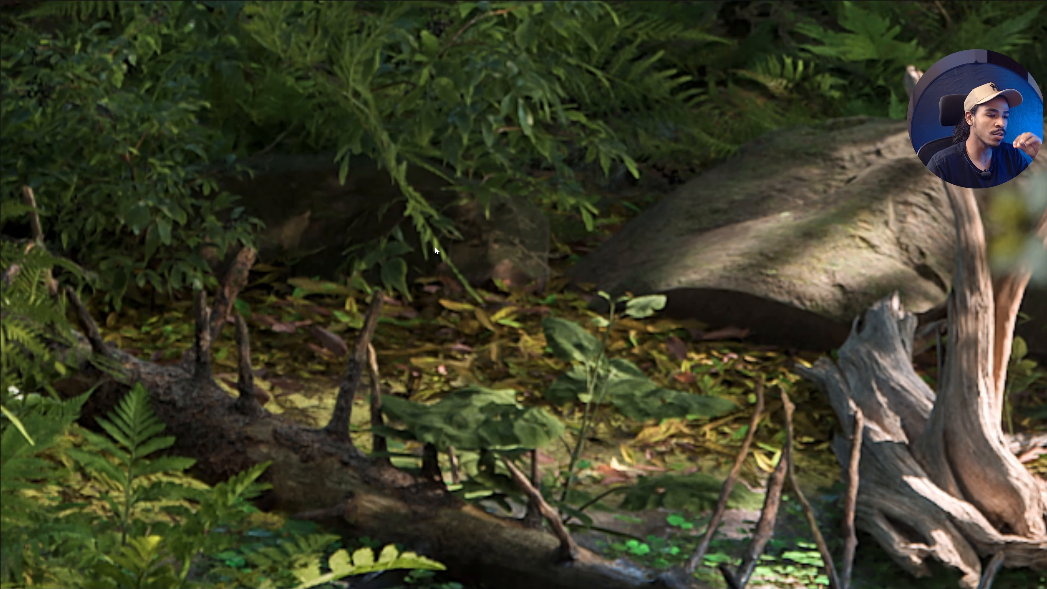
scroll(385, 256, down, 6)
scroll(124, 223, up, 5)
scroll(283, 225, up, 4)
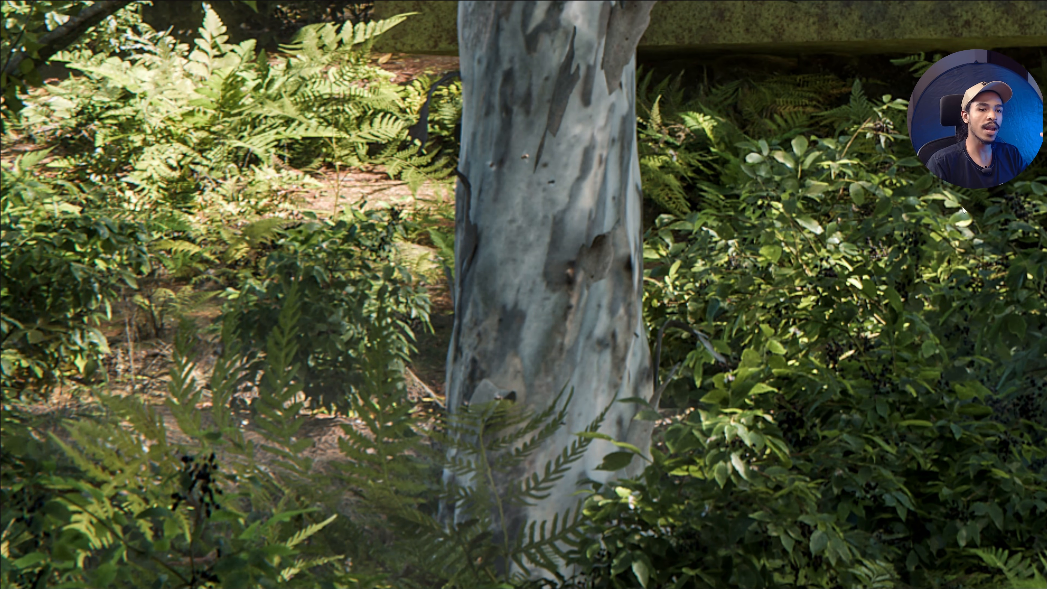
scroll(511, 294, down, 8)
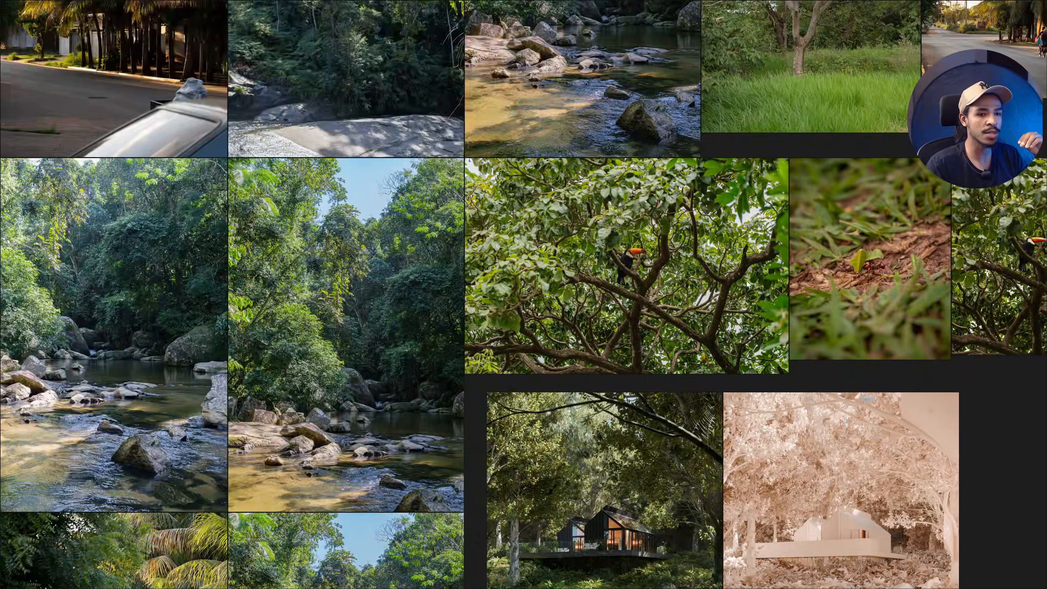
Step: Examine the reference photo of ants carrying cut leaves across the soil up close
middle_drag(791, 273, 425, 267)
scroll(424, 266, up, 6)
middle_drag(505, 225, 250, 266)
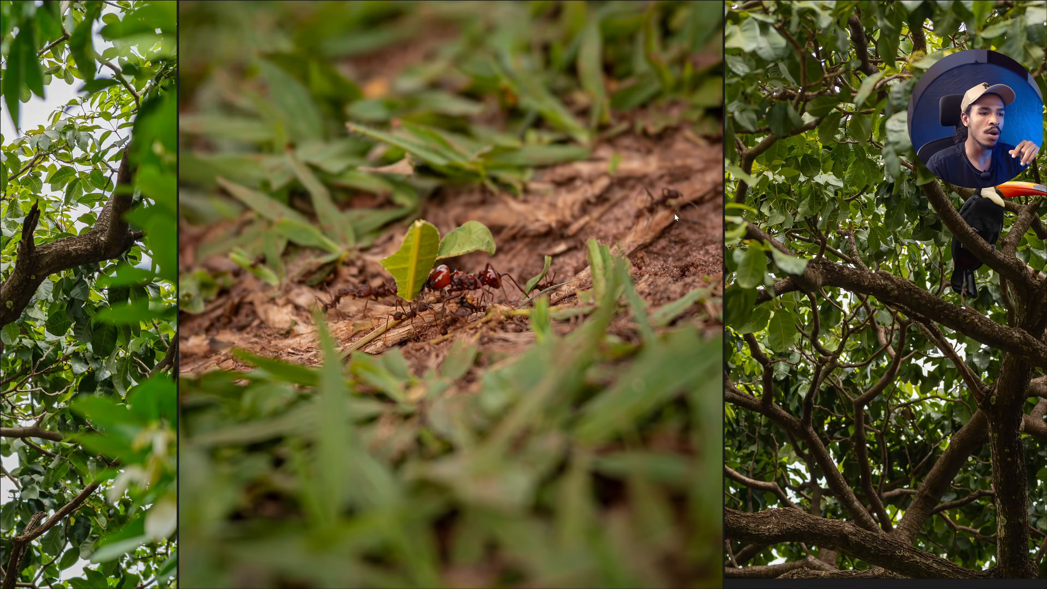
middle_drag(487, 263, 315, 305)
scroll(314, 305, up, 3)
middle_drag(157, 388, 406, 293)
middle_drag(490, 196, 527, 305)
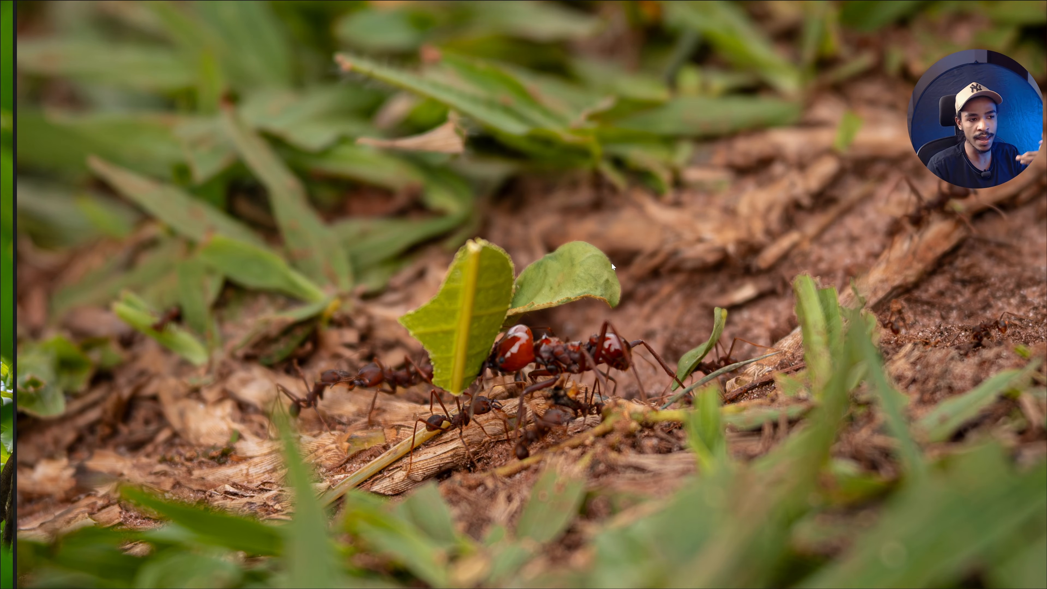
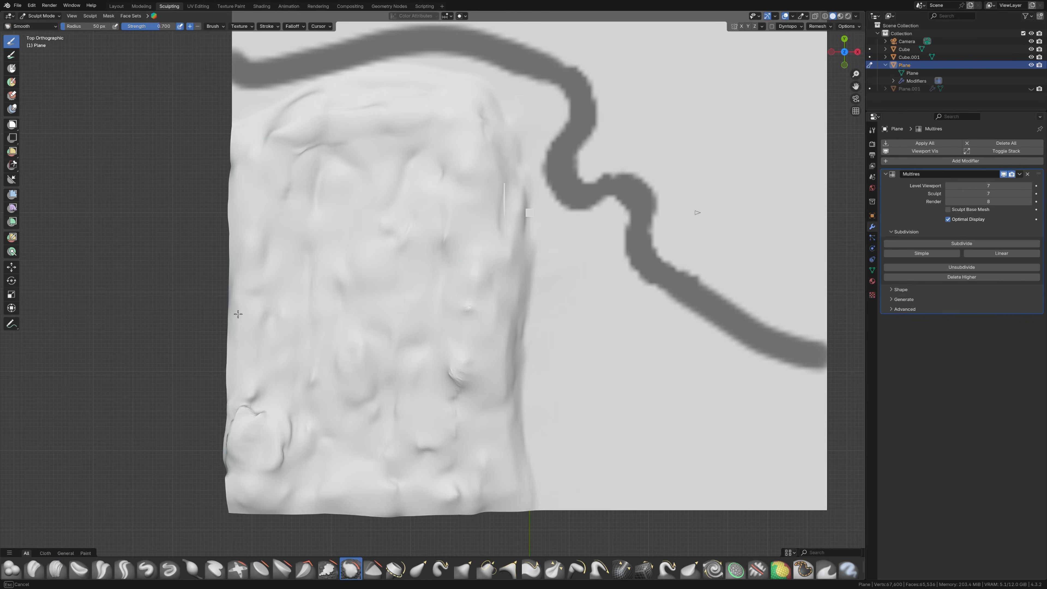
Step: In Blender, smooth the raised terrain of the Plane beside the river path with the Smooth brush at 0.700 strength
mouse_move(461, 383)
mouse_down()
mouse_move(313, 140)
mouse_move(285, 238)
mouse_up()
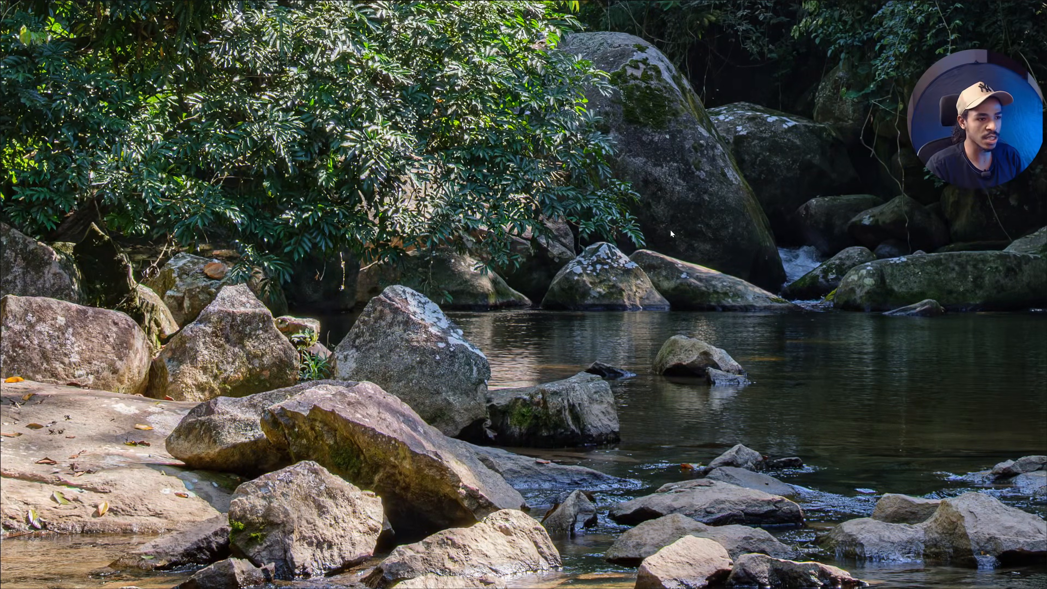
Step: Compare the rocks in the reference river photo with the mossy boulder in the forest house render
scroll(446, 331, up, 5)
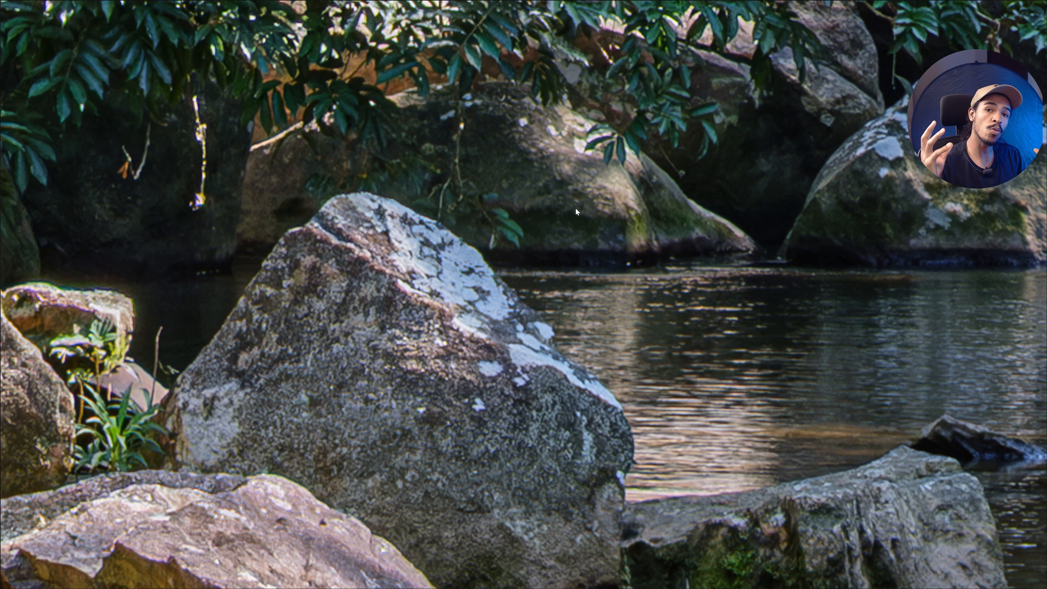
scroll(576, 208, down, 12)
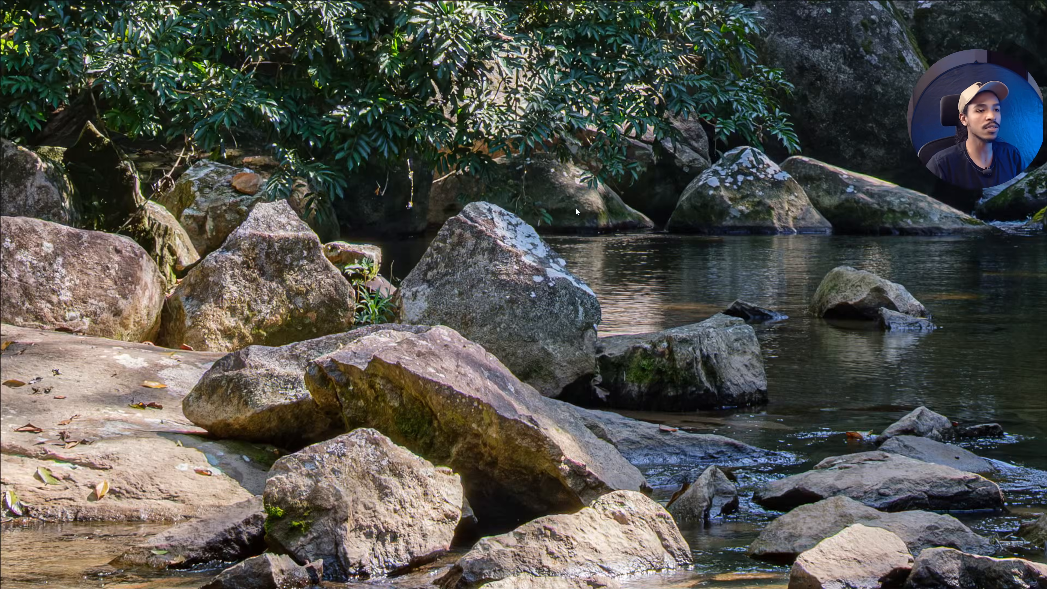
middle_drag(698, 274, 410, 243)
scroll(524, 441, up, 8)
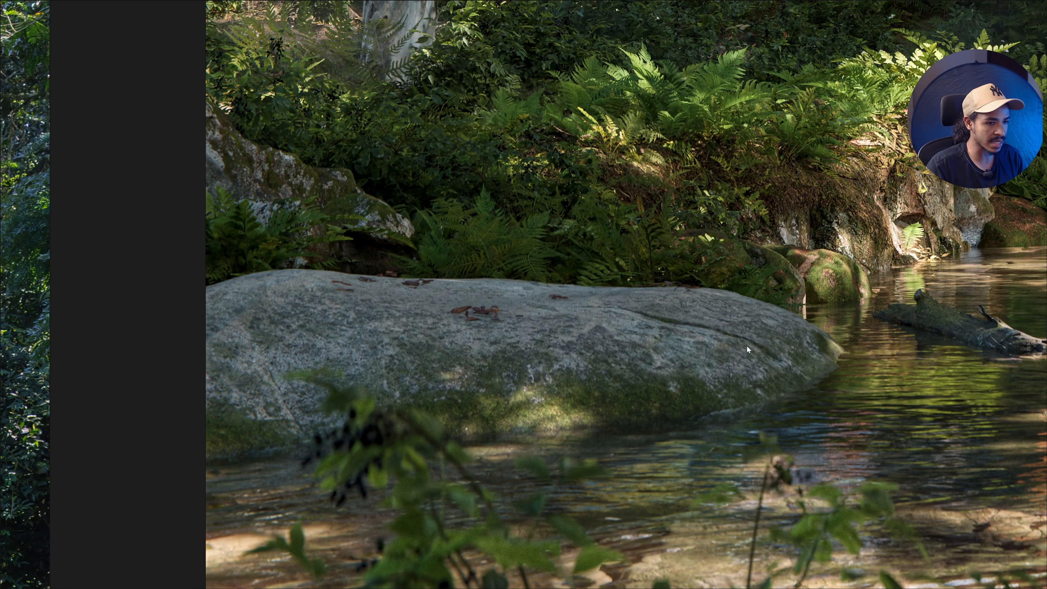
scroll(842, 345, up, 3)
middle_drag(291, 438, 590, 415)
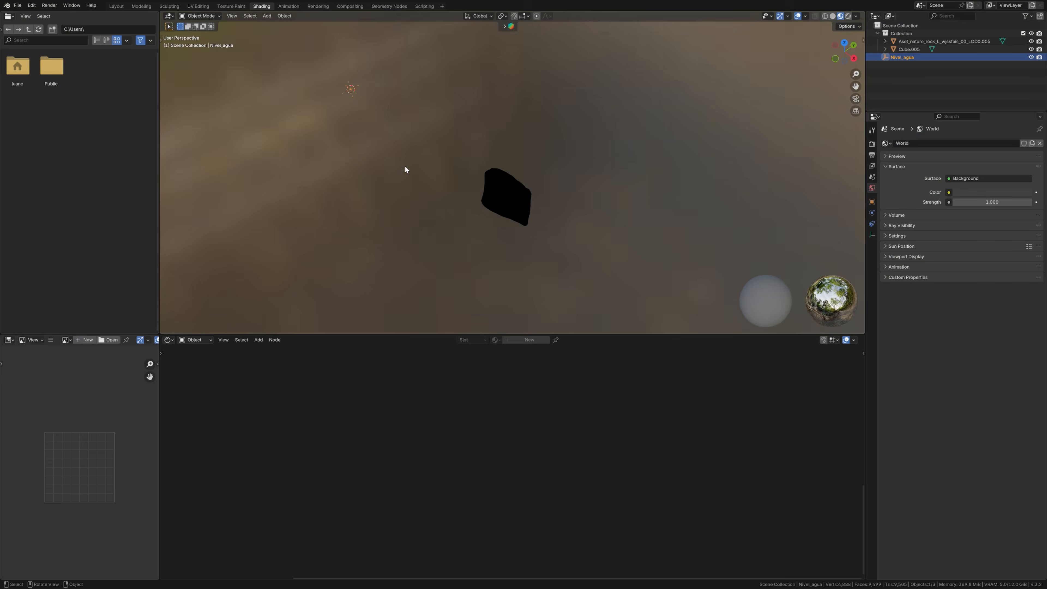
Step: Inspect the mask nodes of the Forest_Rock material in Blender and the rocks' waterline in the reference river photo
mouse_move(404, 168)
middle_down()
mouse_move(504, 156)
mouse_move(602, 243)
middle_up()
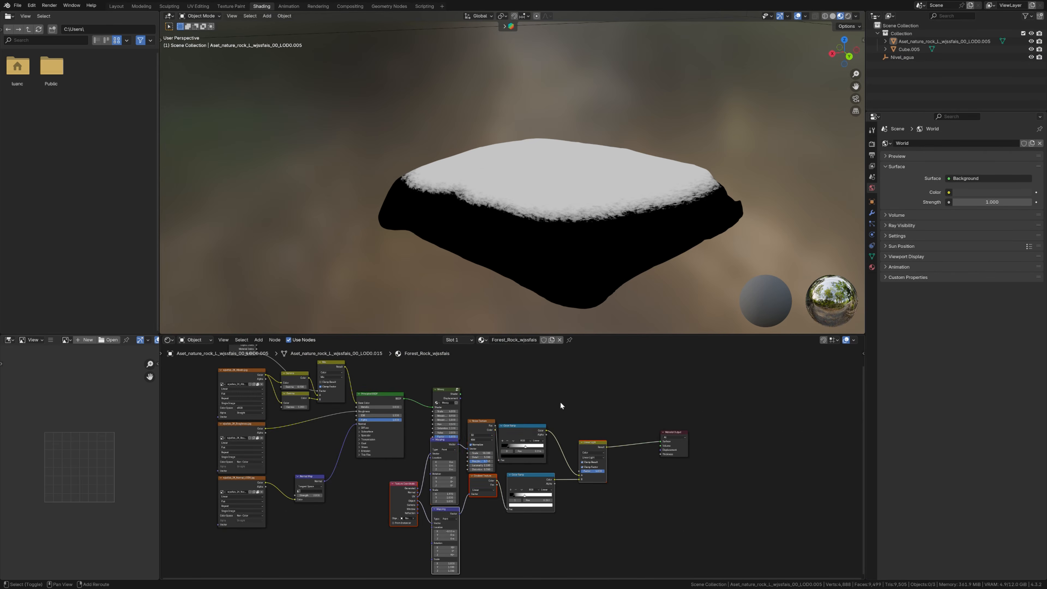
middle_drag(560, 400, 563, 499)
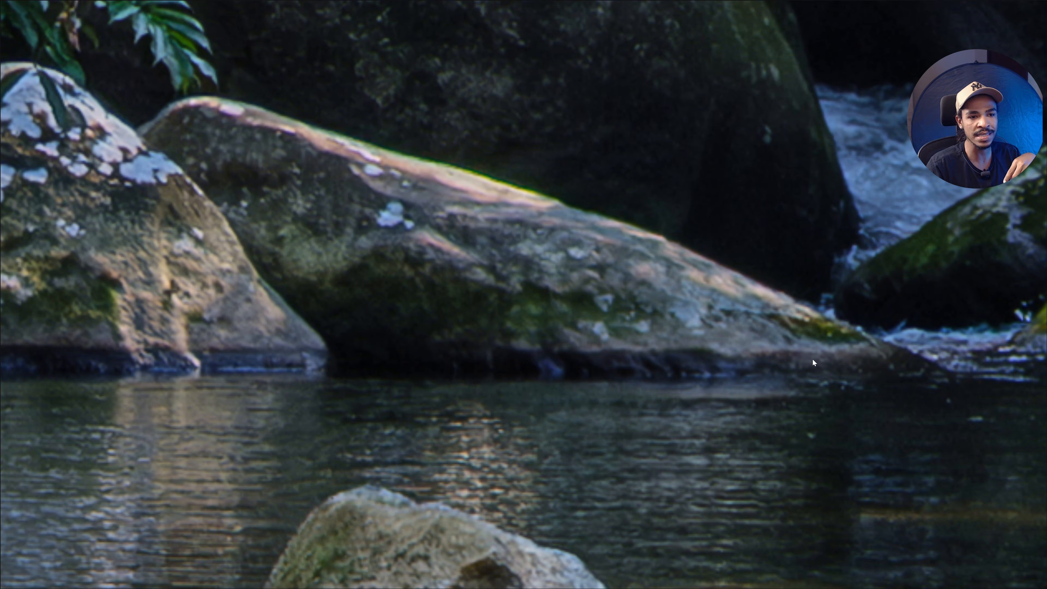
scroll(813, 363, down, 5)
drag(692, 369, 607, 373)
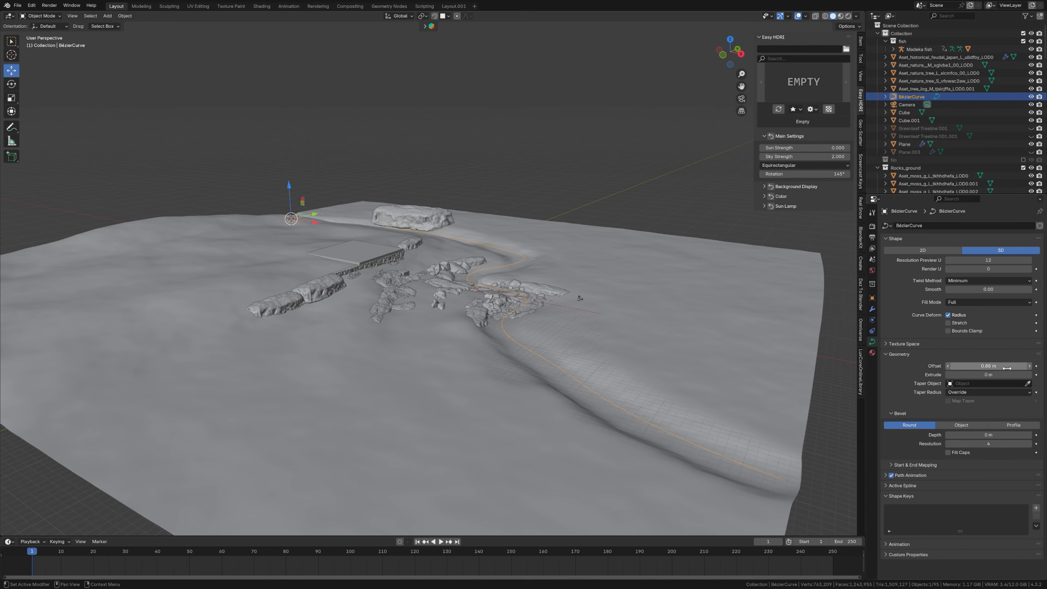
Step: Extrude BézierCurve by 1.71 m into a river strip with an offset of 0 m, and start moving it
drag(988, 374, 1001, 374)
scroll(543, 362, up, 3)
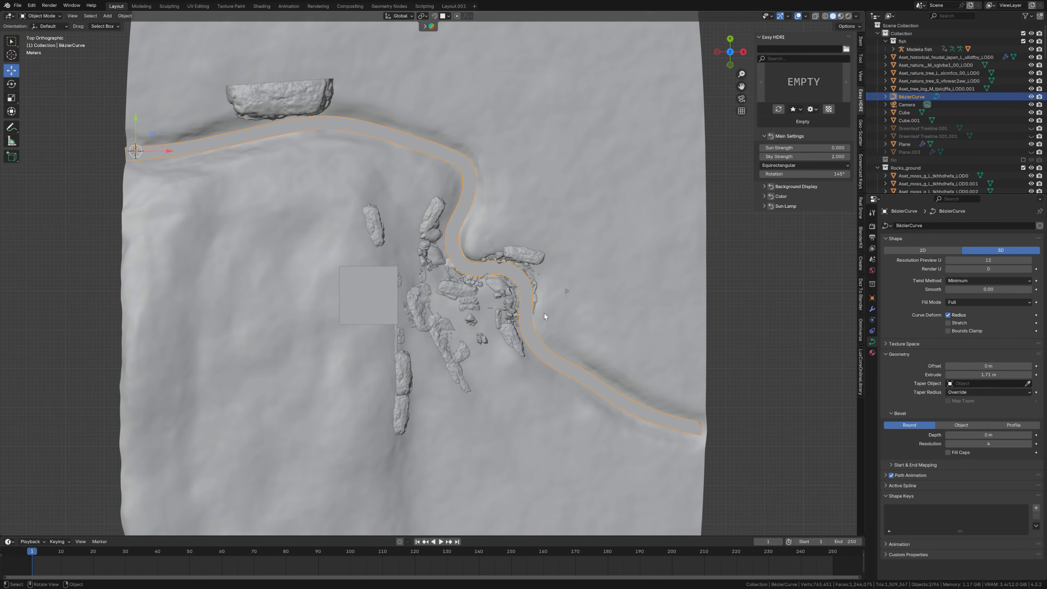
scroll(542, 311, up, 5)
key(g)
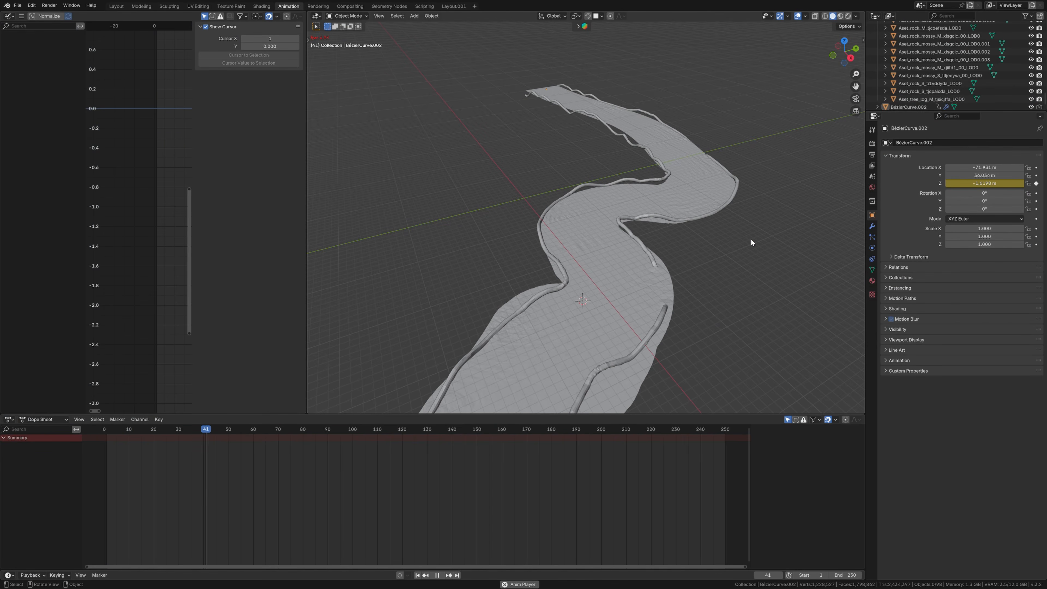
Step: Examine the animated river surface of BézierCurve.002 from a low angle during playback
scroll(728, 294, up, 2)
middle_drag(728, 294, 733, 280)
scroll(733, 280, up, 1)
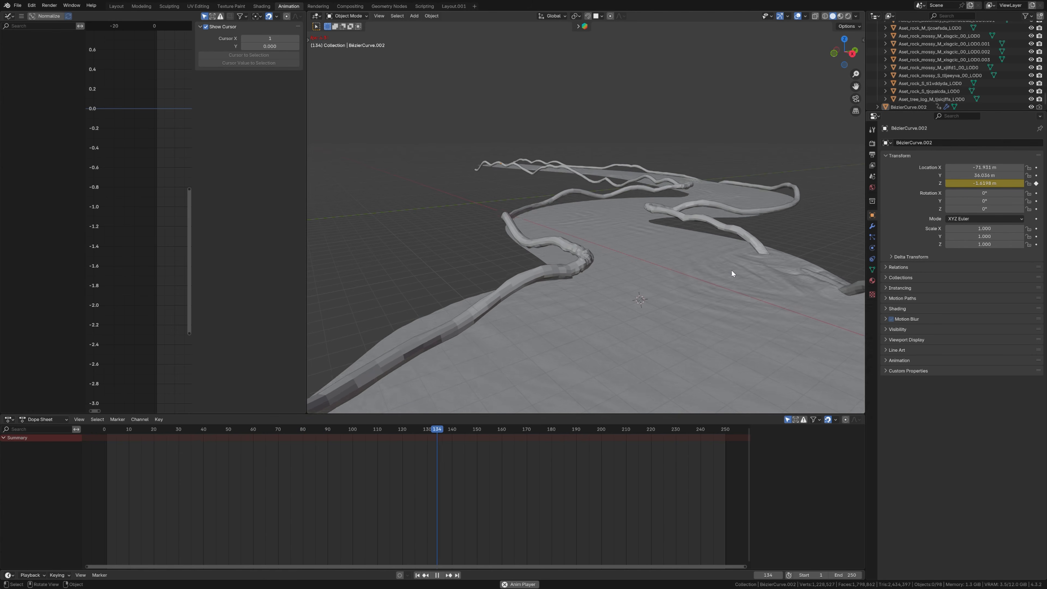
middle_drag(730, 270, 731, 234)
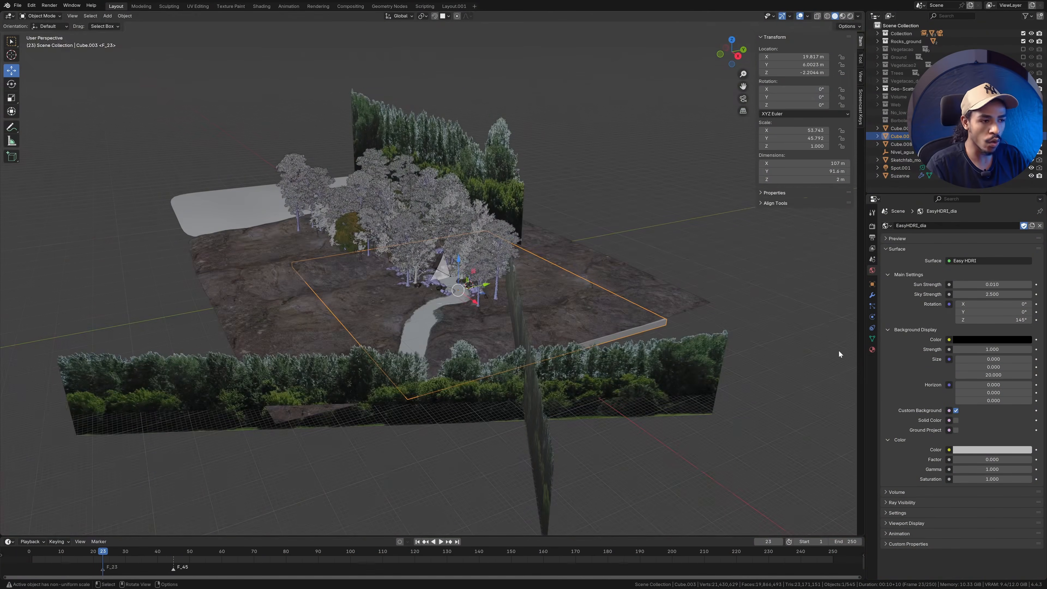
Step: Open the Volume settings of Material.001 on the large Cube.003 box around the forest scene
scroll(838, 352, up, 4)
click(871, 348)
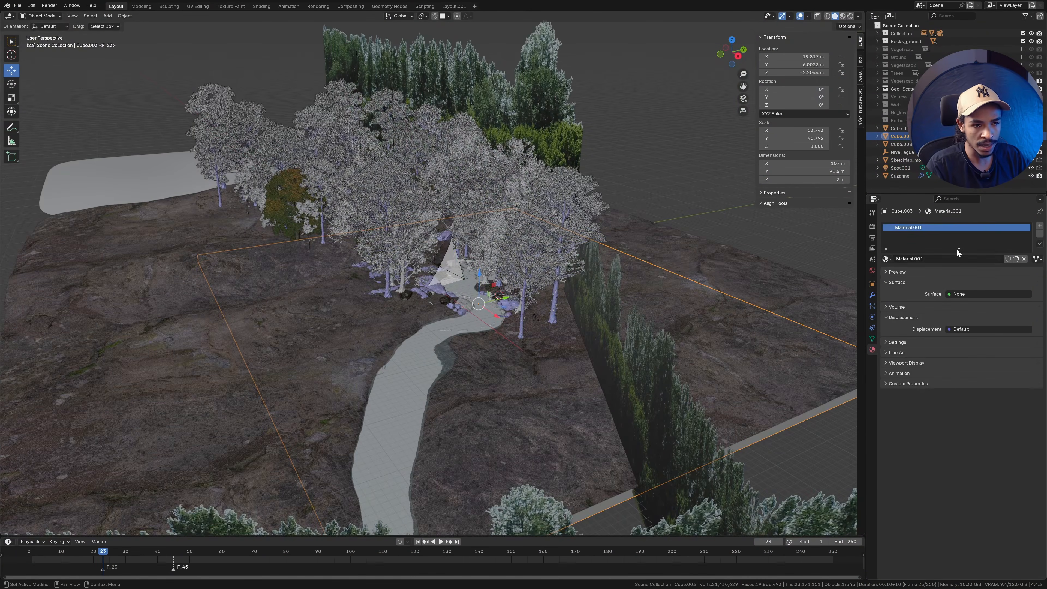
click(895, 306)
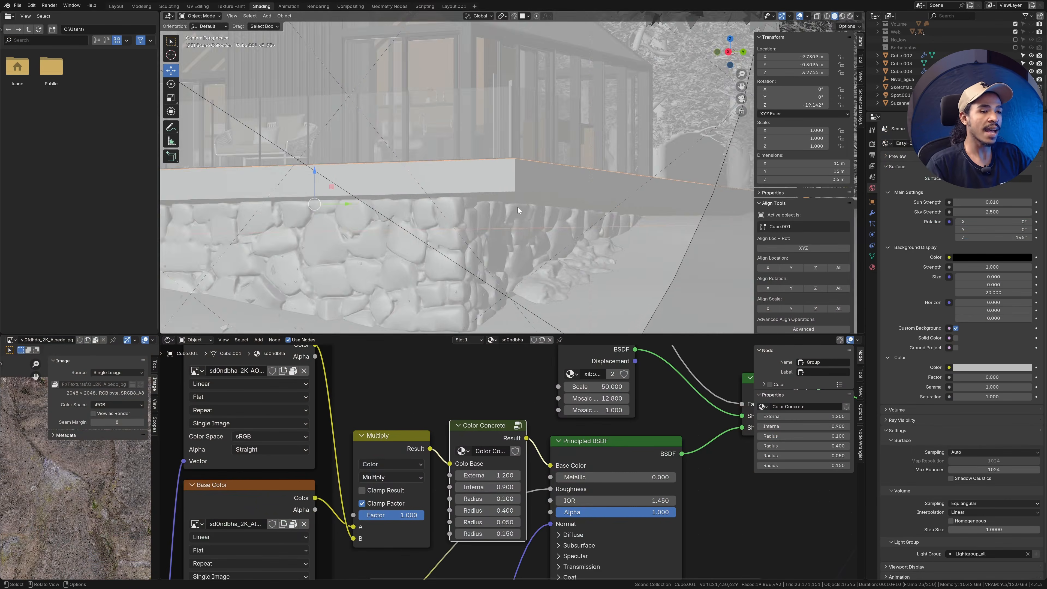
Step: Switch to the Geometry Nodes workspace and select the terrain Plane that scatters the trees
scroll(518, 207, down, 5)
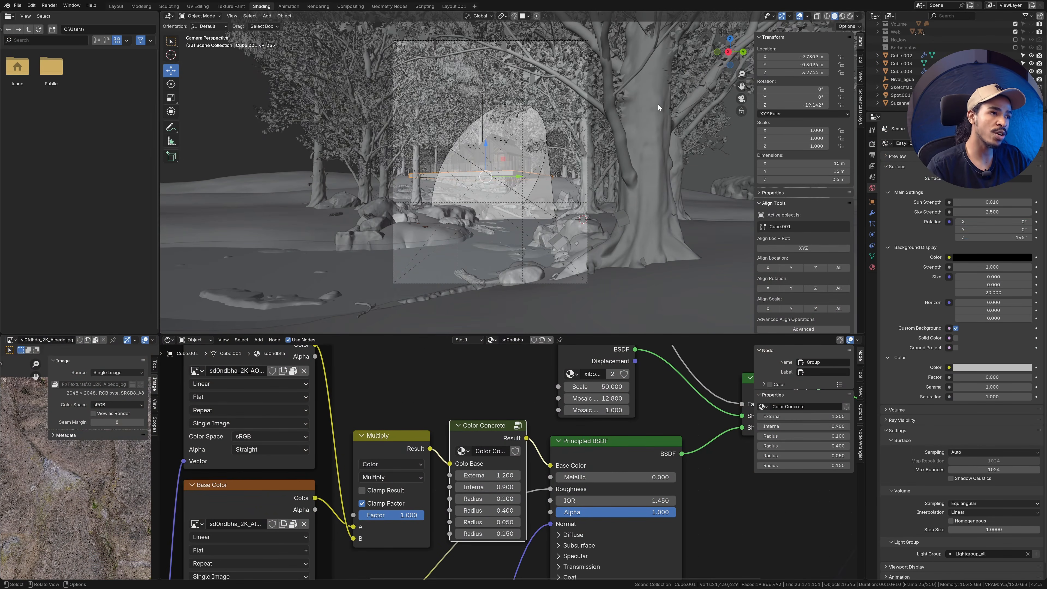
click(371, 5)
scroll(549, 191, down, 6)
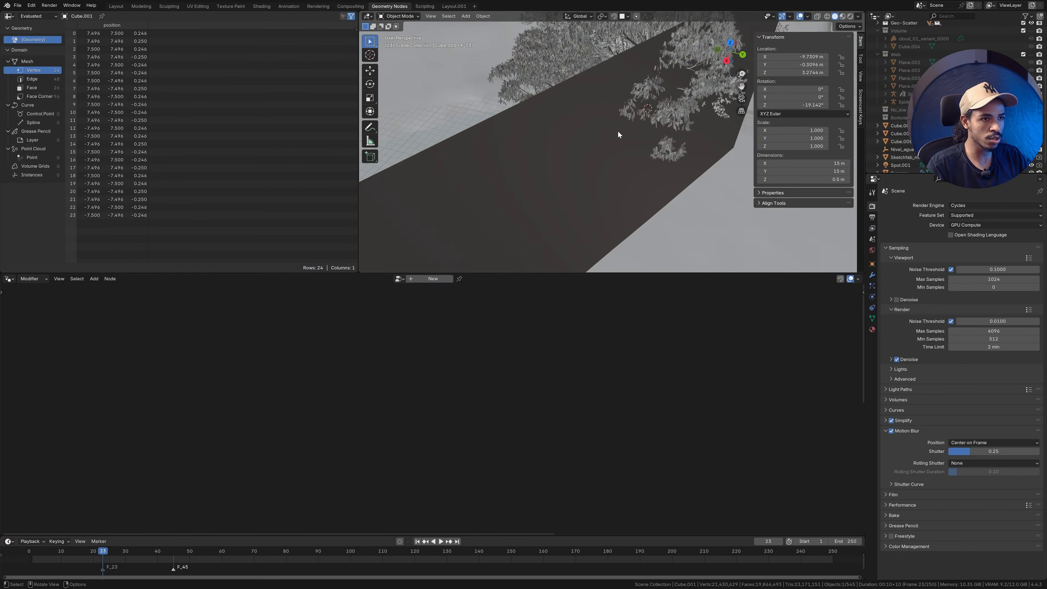
click(604, 128)
Step: Inspect the Tree_HD node tree and the Plane's Decimate, Tree_LD and Tree_HD modifiers
middle_drag(617, 130, 536, 197)
scroll(408, 496, down, 5)
middle_drag(306, 418, 368, 425)
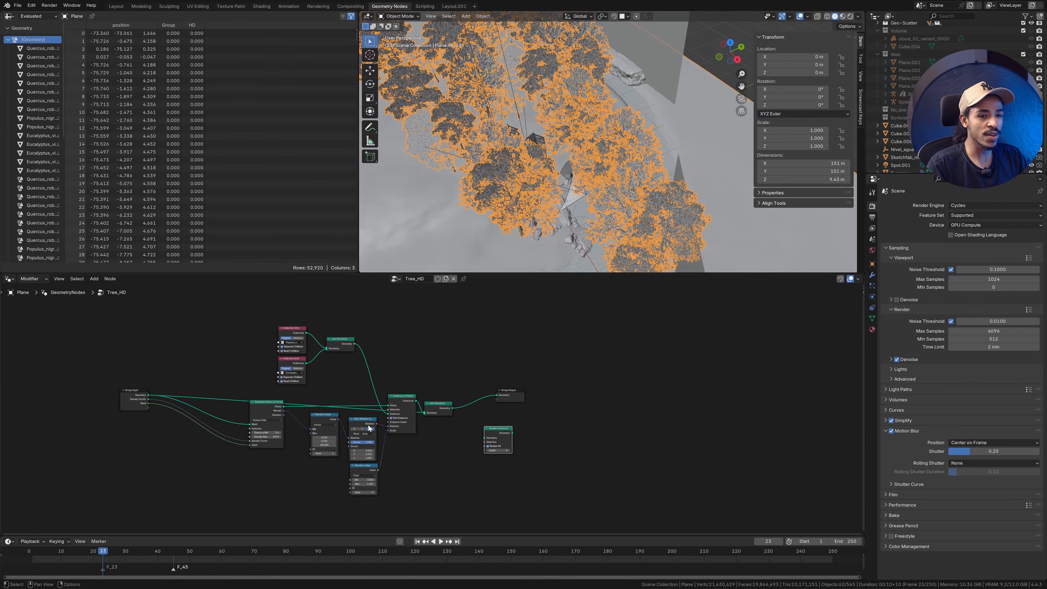
click(871, 275)
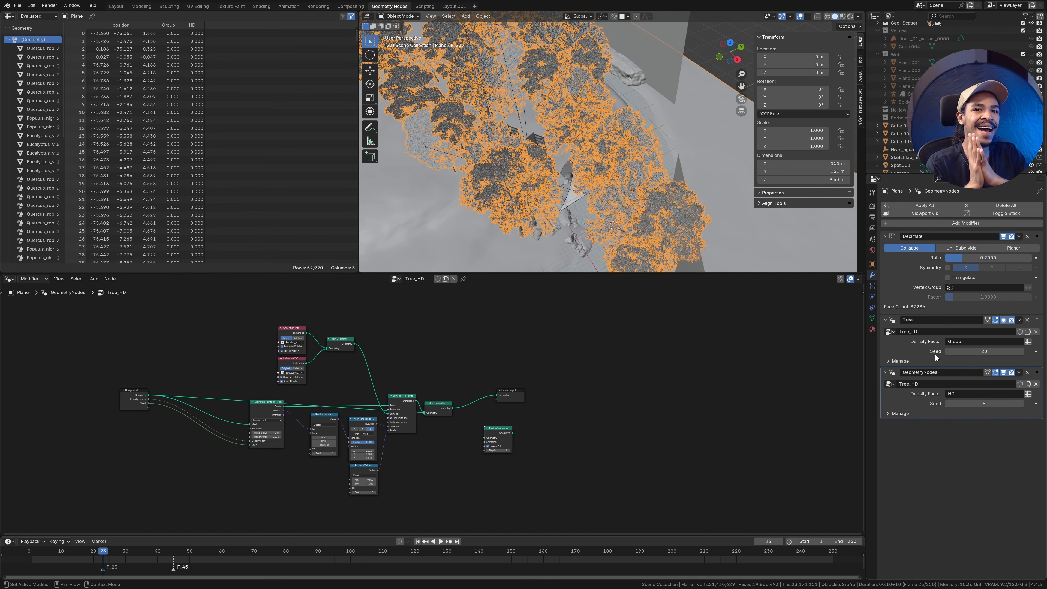
scroll(612, 174, down, 3)
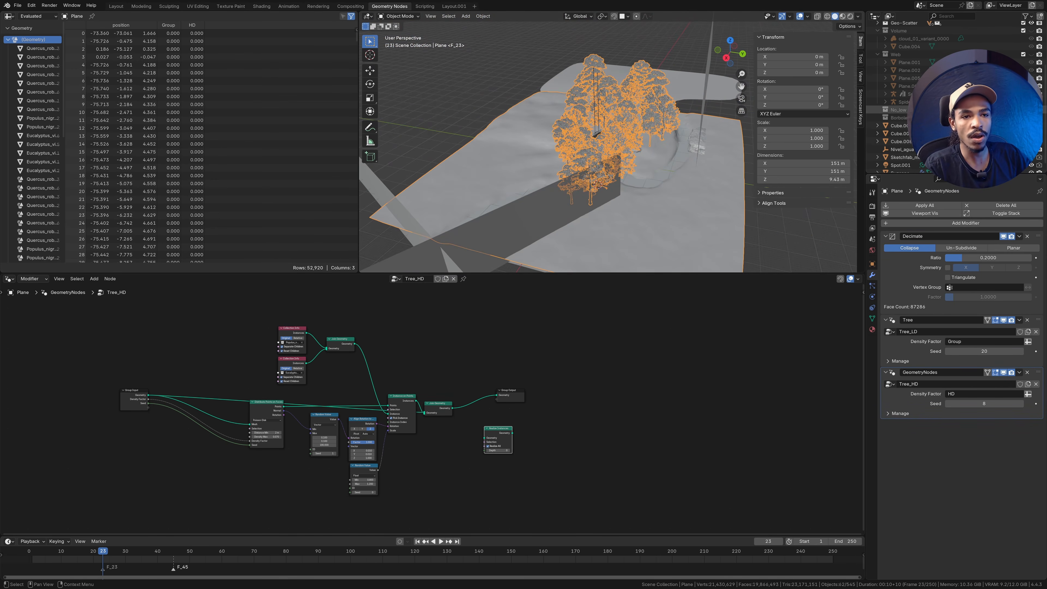
Step: Enable the Volume collection and select the Cube.004 volume box around the forest scene
scroll(899, 103, up, 5)
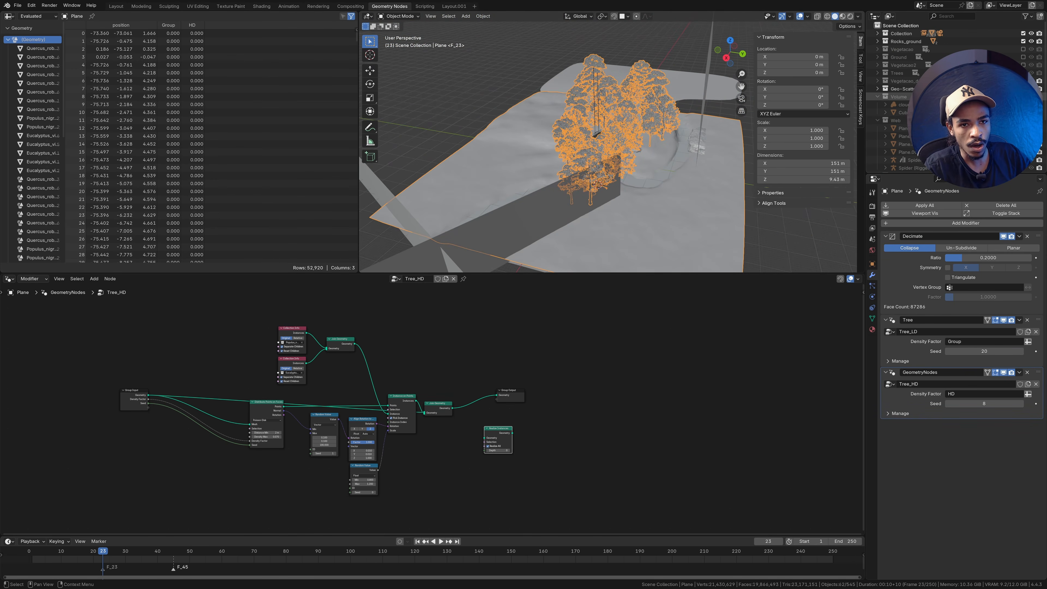
click(1022, 96)
shift+middle_drag(613, 100, 608, 188)
click(529, 186)
middle_drag(529, 186, 621, 196)
scroll(594, 186, down, 3)
scroll(631, 192, up, 3)
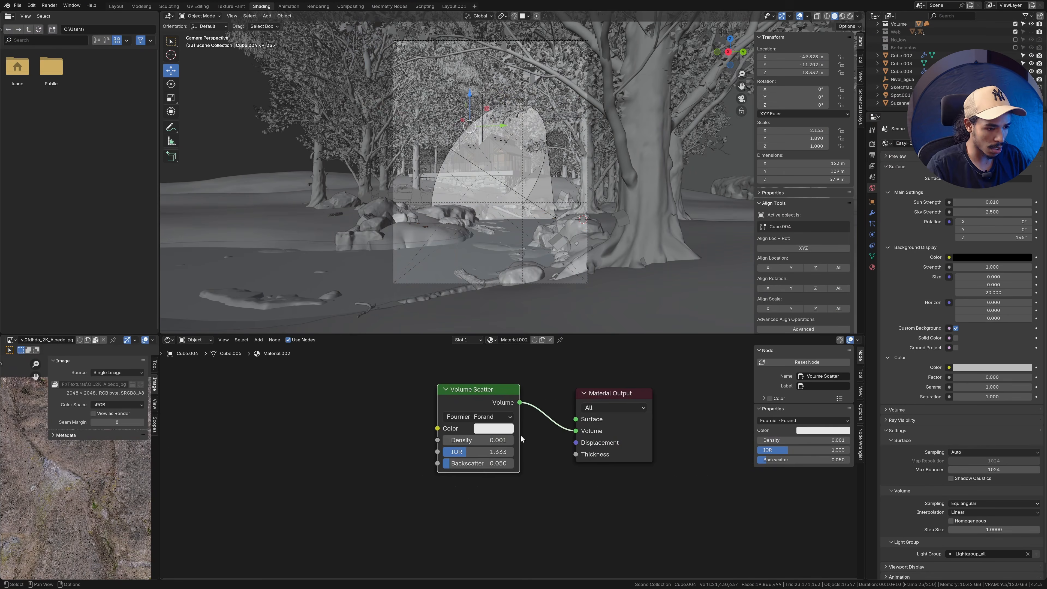
Step: Examine the Volume Scatter density in Cube.004's Material.002 and the area around the house's stone base
scroll(521, 438, up, 3)
click(453, 424)
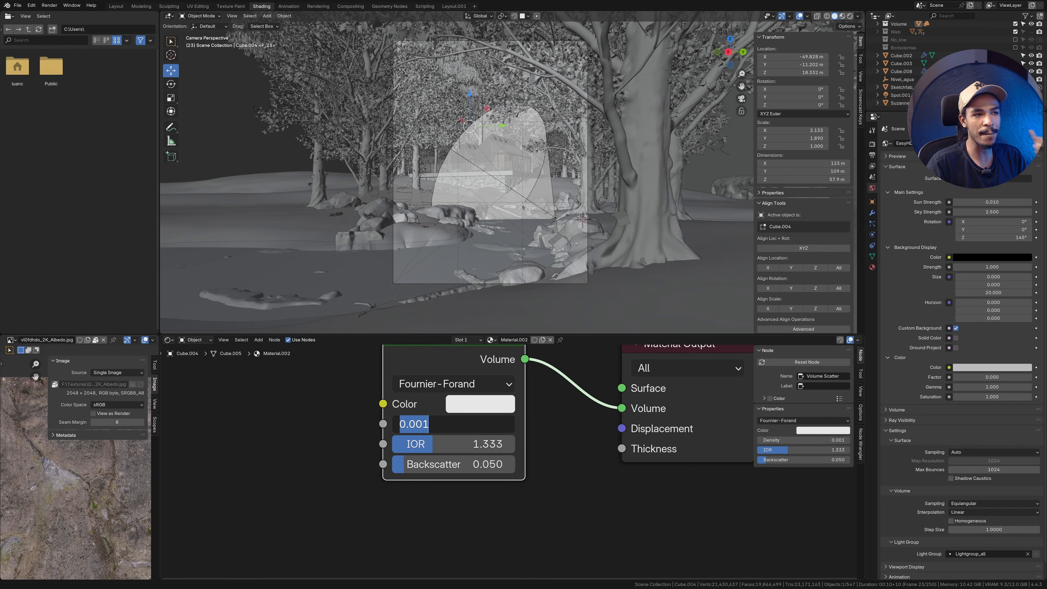
key(Escape)
scroll(412, 188, up, 5)
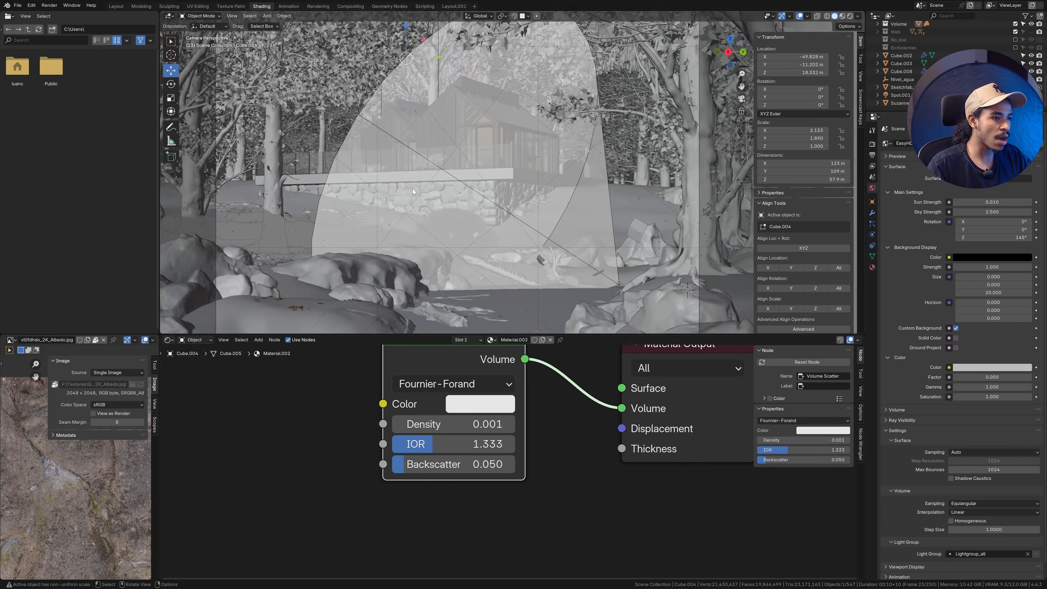
shift+middle_drag(323, 230, 531, 184)
click(441, 189)
scroll(439, 211, up, 5)
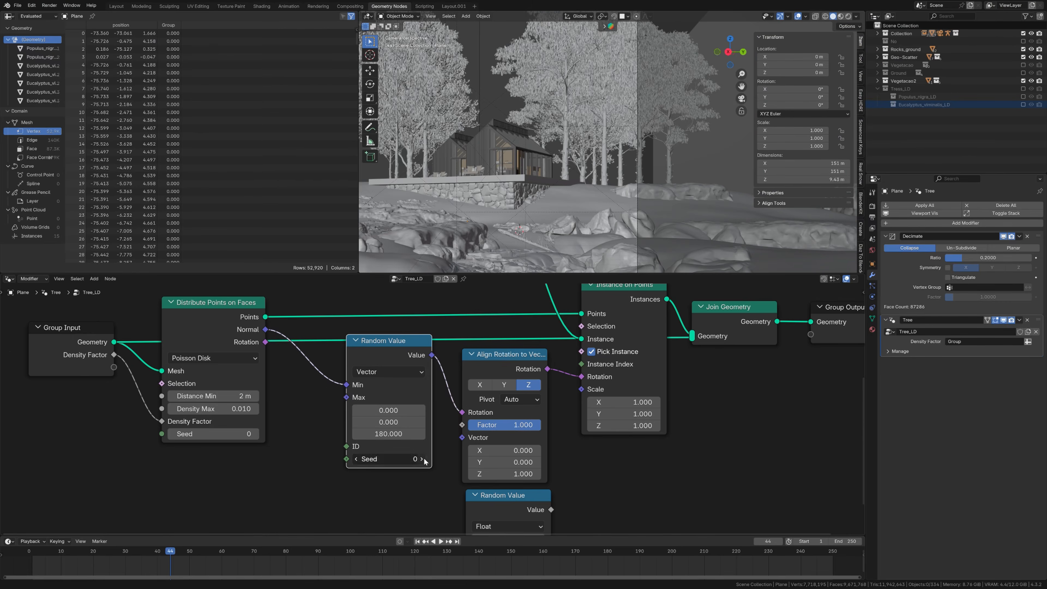
Step: In Tree_LD, raise the vector Random Value's seed and drive the instance scale with a Float Random Value from 0.8 to 1.2
click(424, 460)
drag(570, 468, 600, 337)
double_click(579, 415)
text(.8)
double_click(599, 432)
text(1.2)
key(Return)
scroll(541, 189, down, 5)
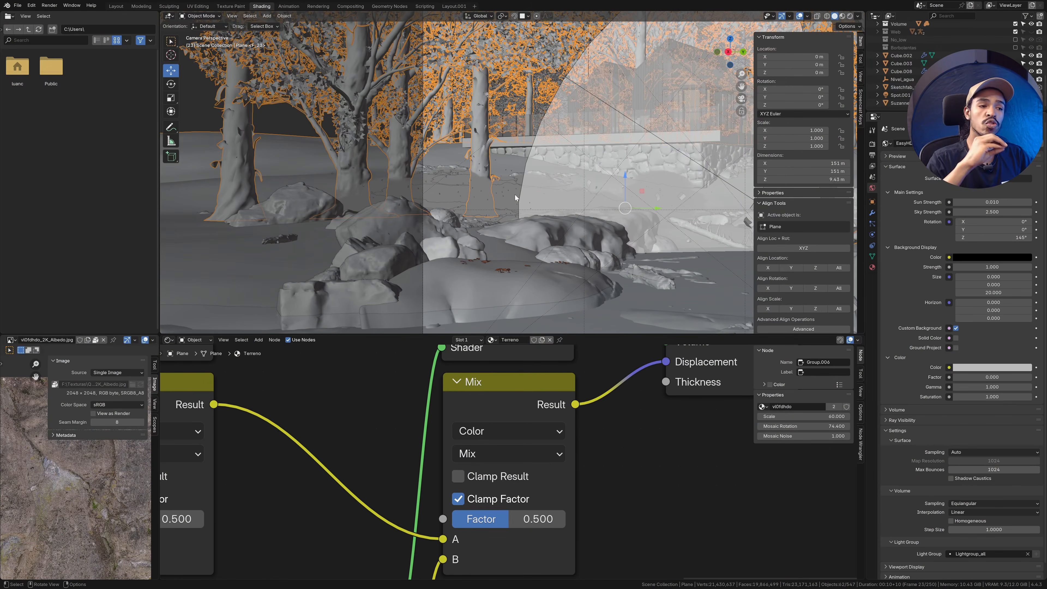
Step: Examine the trees, rocks and house from several angles and select the historical Japan asset beside the house
middle_drag(515, 195, 554, 77)
click(572, 147)
click(553, 77)
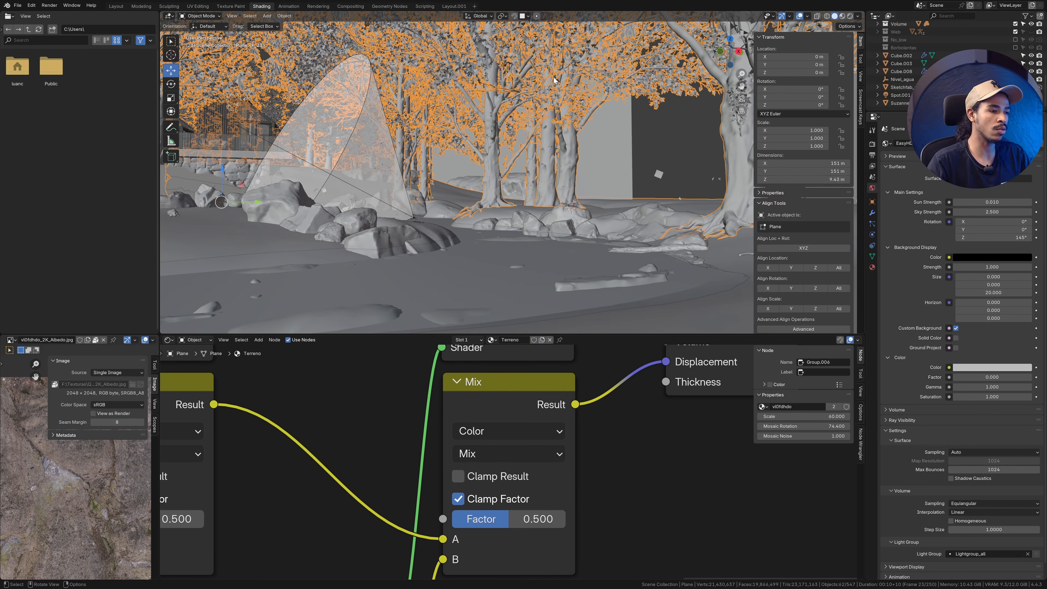
middle_drag(553, 77, 536, 251)
click(470, 176)
scroll(570, 253, up, 4)
click(591, 233)
scroll(637, 226, down, 4)
scroll(615, 233, down, 3)
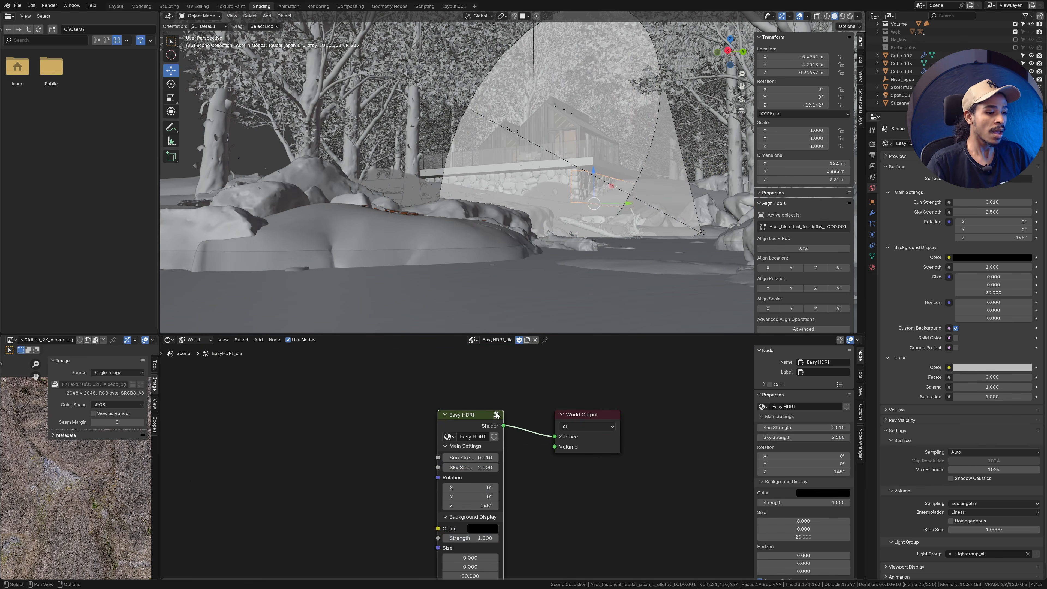
Step: Open the Easy HDRI node group in the world shader and inspect its golden_gate_hills environment image nodes
key(Tab)
scroll(516, 395, up, 5)
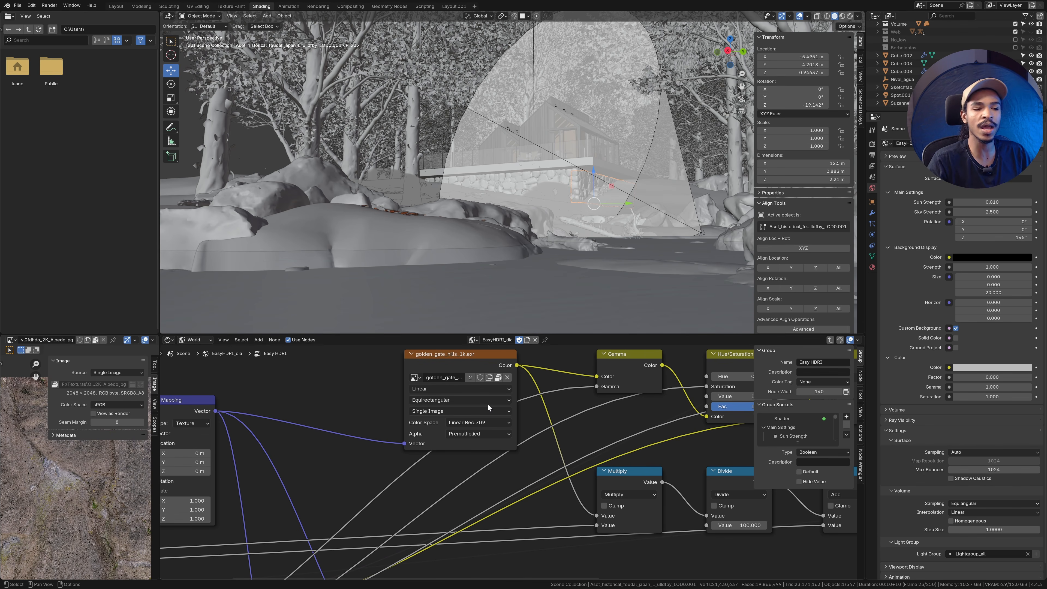
scroll(487, 403, down, 3)
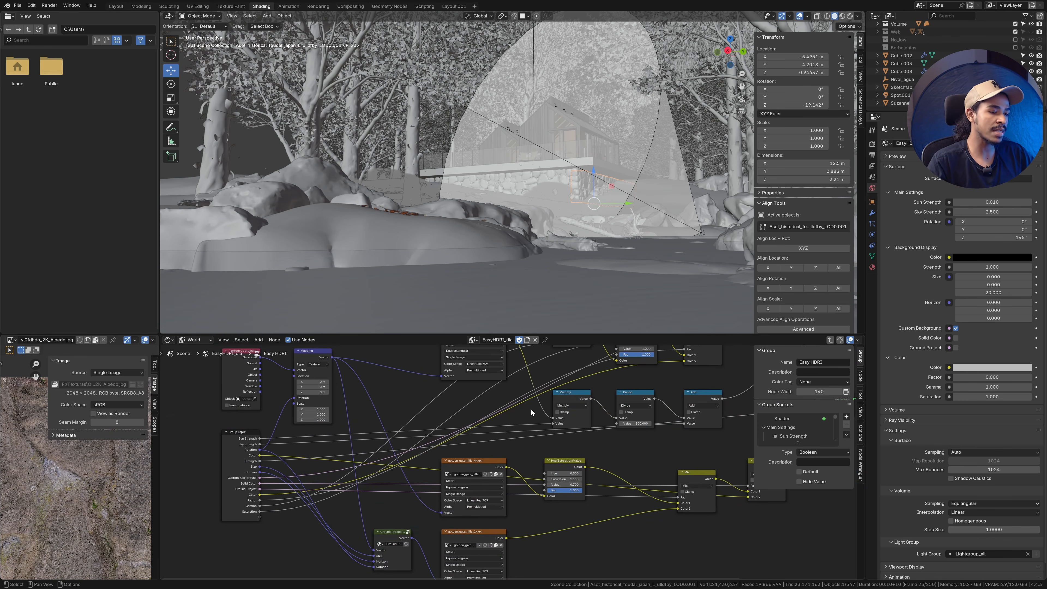
scroll(431, 486, up, 4)
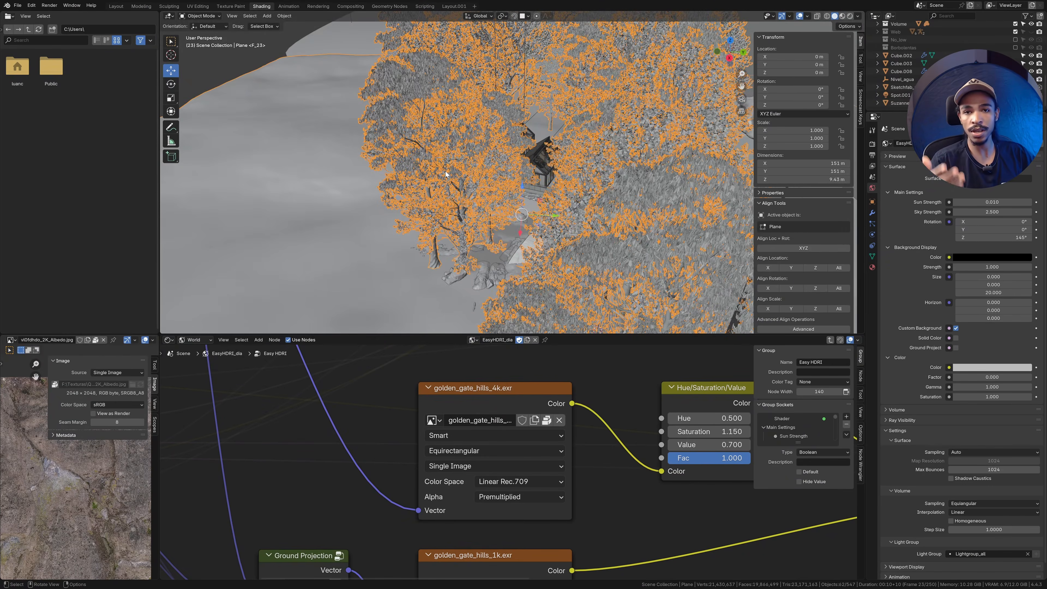
Step: Bring up the terrain Plane's Terreno material nodes and select the Terreno image texture
scroll(445, 171, down, 4)
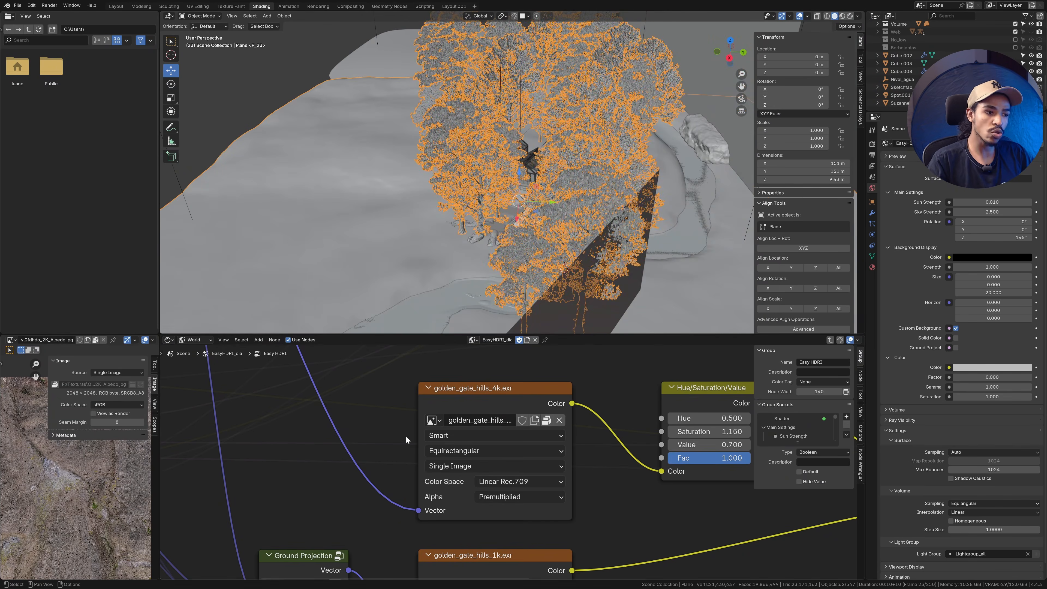
scroll(406, 436, down, 8)
middle_drag(525, 416, 435, 443)
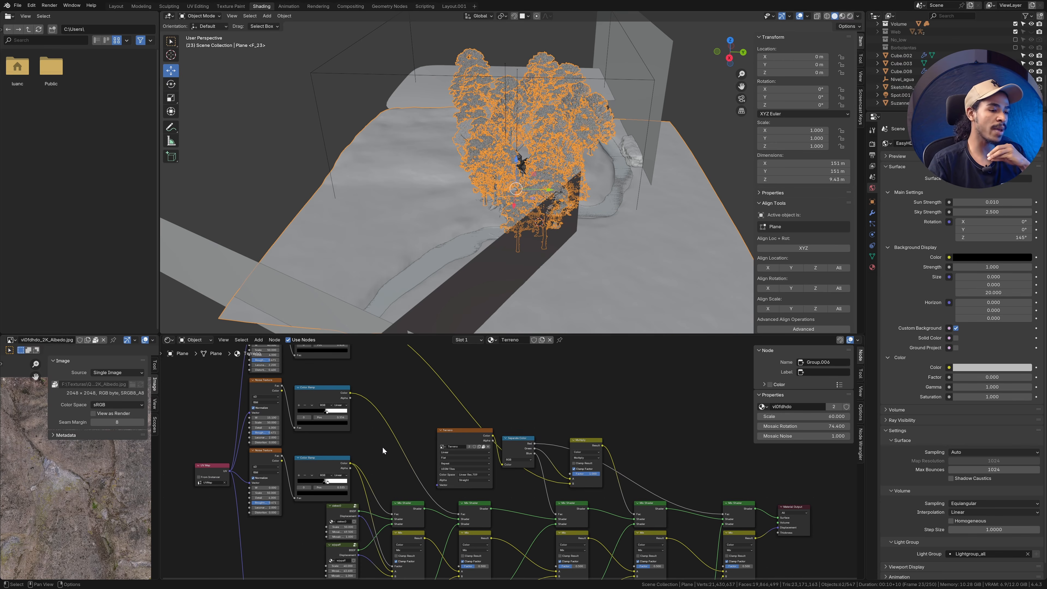
scroll(382, 446, up, 2)
click(445, 426)
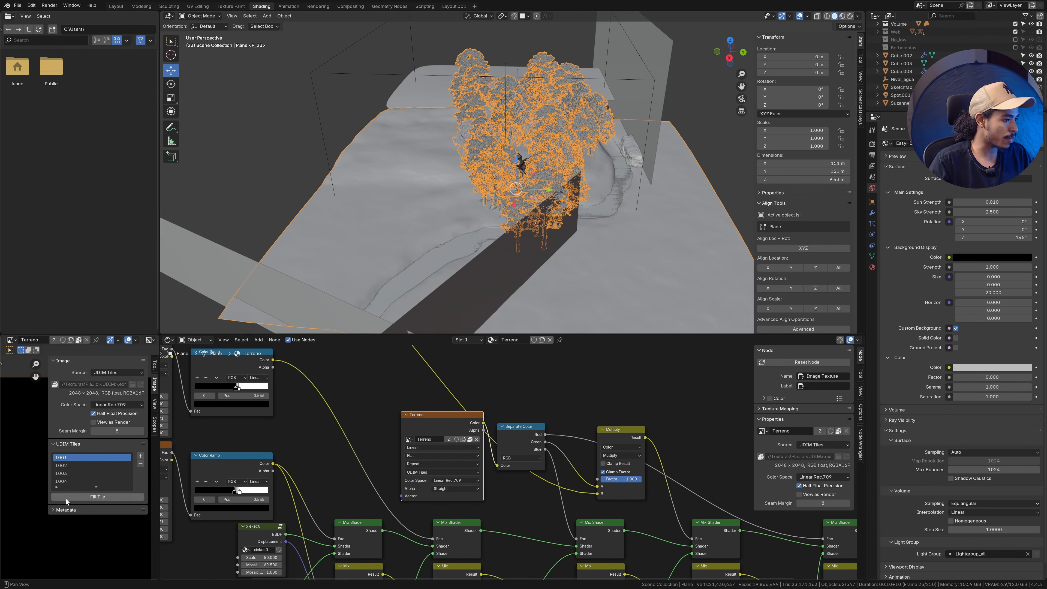
Step: Hide the image editor's sidebar and examine the painted Terreno river mask across its UDIM tiles
key(n)
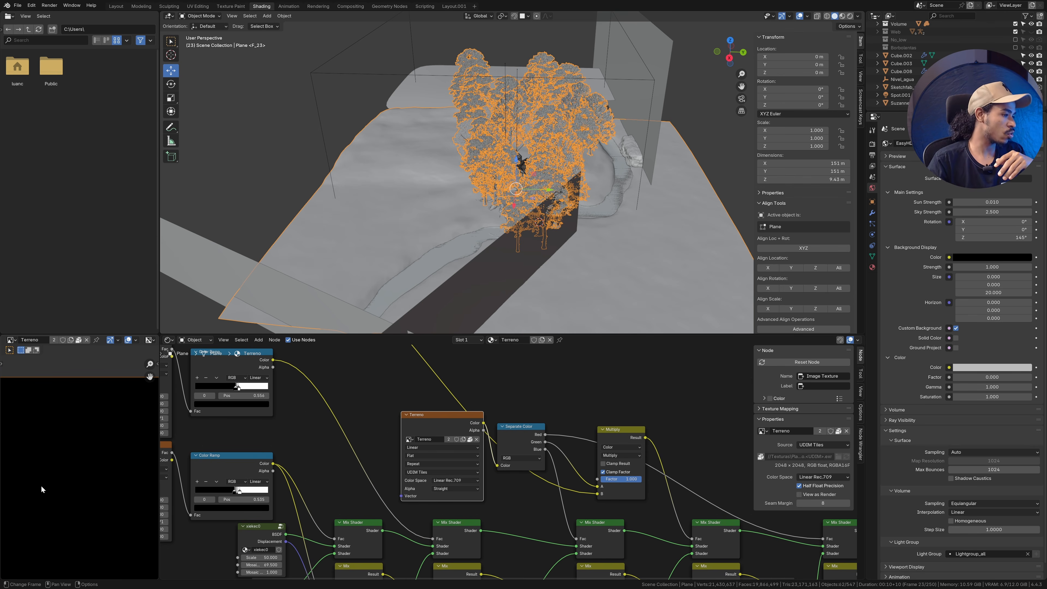
scroll(41, 487, down, 5)
middle_drag(46, 490, 1, 479)
scroll(99, 466, up, 5)
scroll(99, 465, down, 5)
middle_drag(144, 464, 86, 459)
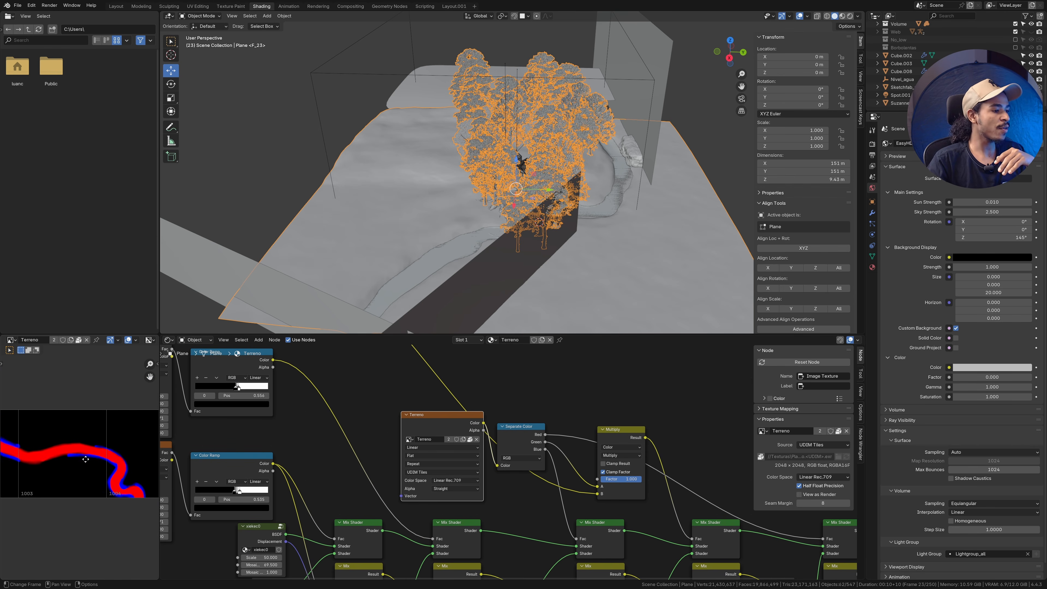
scroll(107, 473, up, 4)
scroll(83, 464, down, 7)
scroll(84, 458, up, 3)
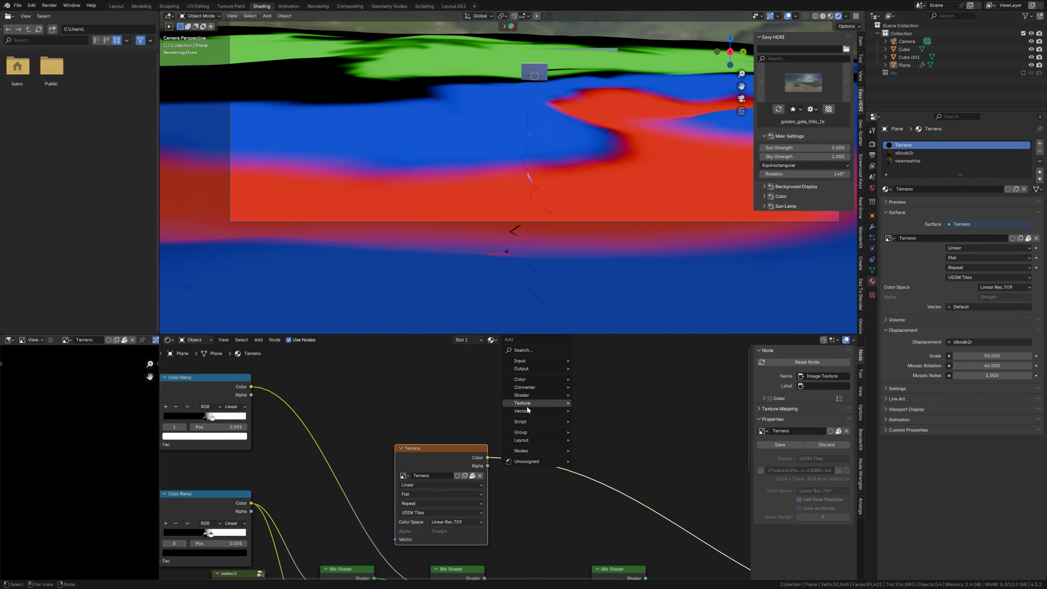
Step: Insert a Separate Color node after the Terreno image texture and move the Separate XYZ node out of the chain
click(605, 406)
click(499, 460)
alt+drag(594, 452, 572, 389)
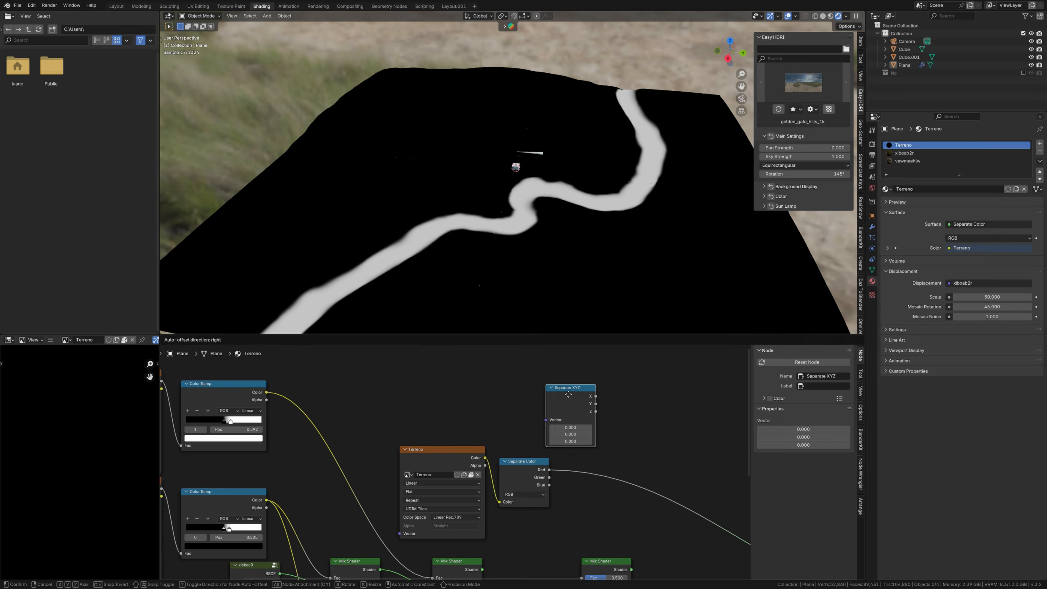
Step: Preview the individual channels of the Terreno mask's Separate Color node on the terrain
ctrl+shift+click(525, 471)
ctrl+shift+click(525, 471)
ctrl+shift+click(526, 471)
ctrl+shift+click(526, 471)
Step: Layer another ground material onto the terrain by wiring its shader and displacement into Mix nodes with a mask factor and feeding the Material Output
scroll(551, 491, down, 3)
middle_drag(552, 491, 499, 373)
drag(497, 368, 522, 441)
drag(444, 434, 524, 448)
drag(445, 536, 522, 453)
drag(444, 470, 523, 510)
drag(446, 542, 522, 517)
middle_drag(564, 478, 439, 493)
drag(436, 451, 667, 477)
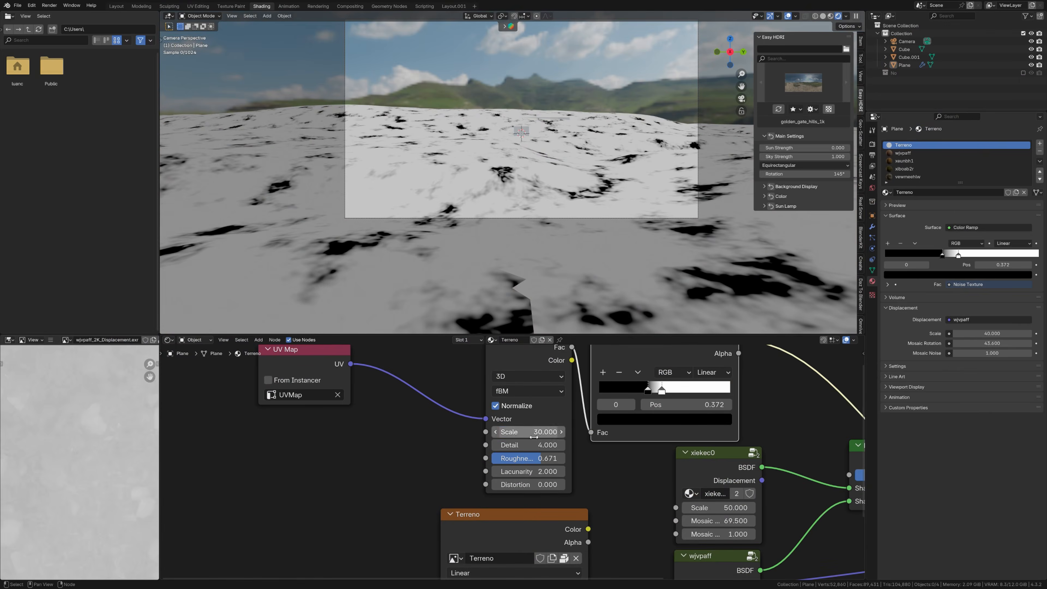
Step: Drive the blend between the xiekec0 and wjvpaff ground materials with the noise texture's Color Ramp
scroll(511, 462, down, 2)
drag(529, 398, 602, 485)
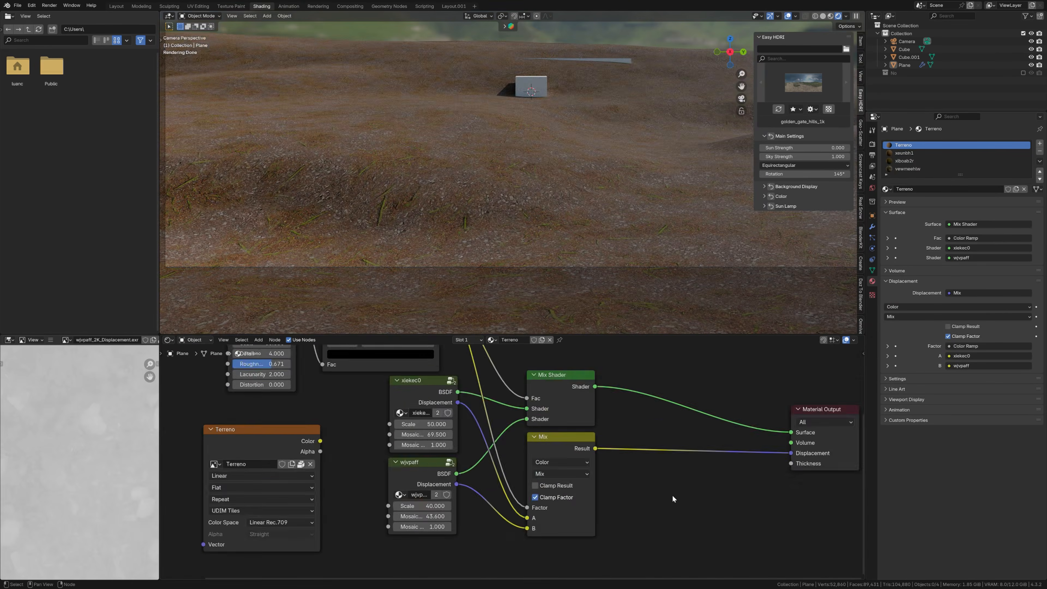
drag(568, 507, 549, 500)
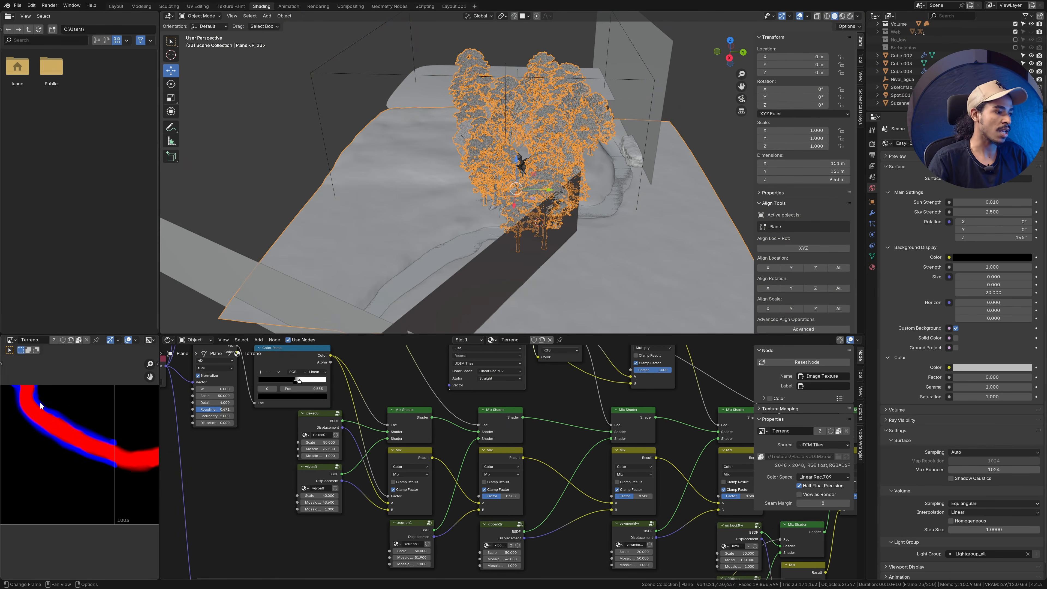
Step: Review the noise textures, Color Ramps, Terreno mask and chained Mix Shaders in the terrain's node tree
middle_drag(267, 547, 417, 473)
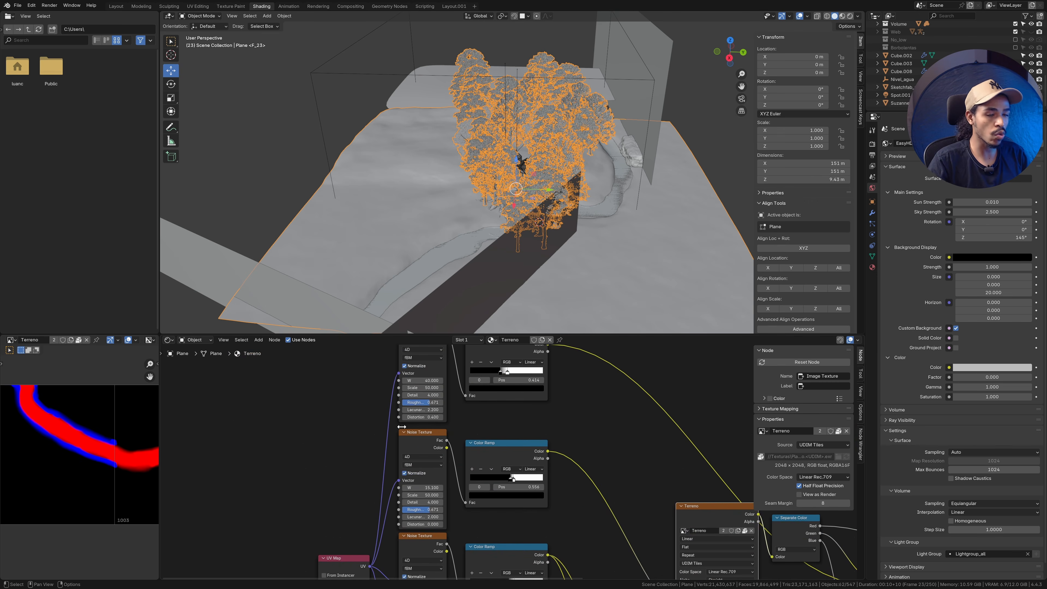
scroll(423, 416, down, 5)
middle_drag(556, 446, 354, 368)
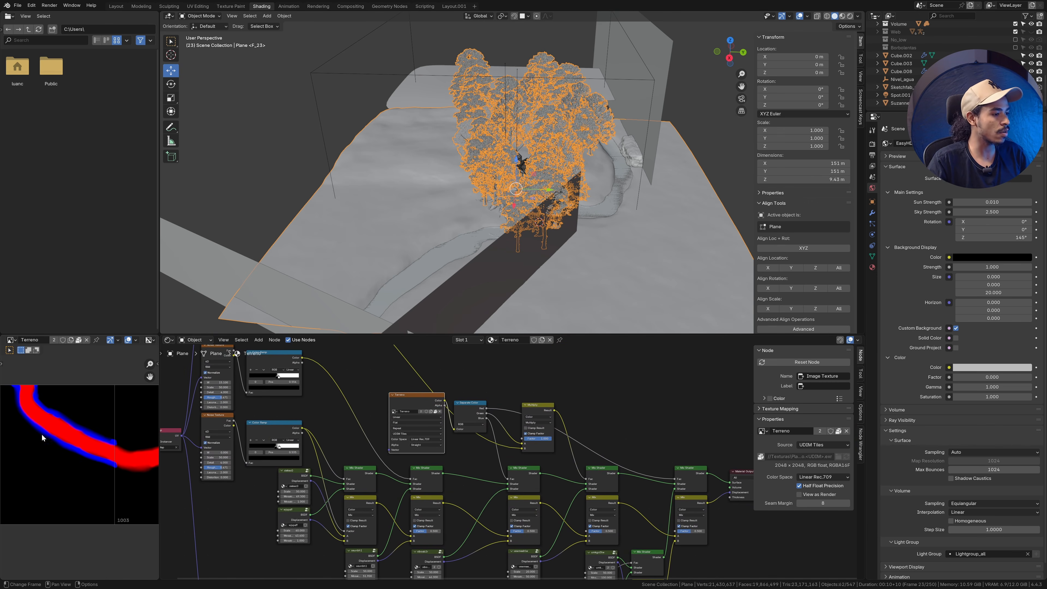